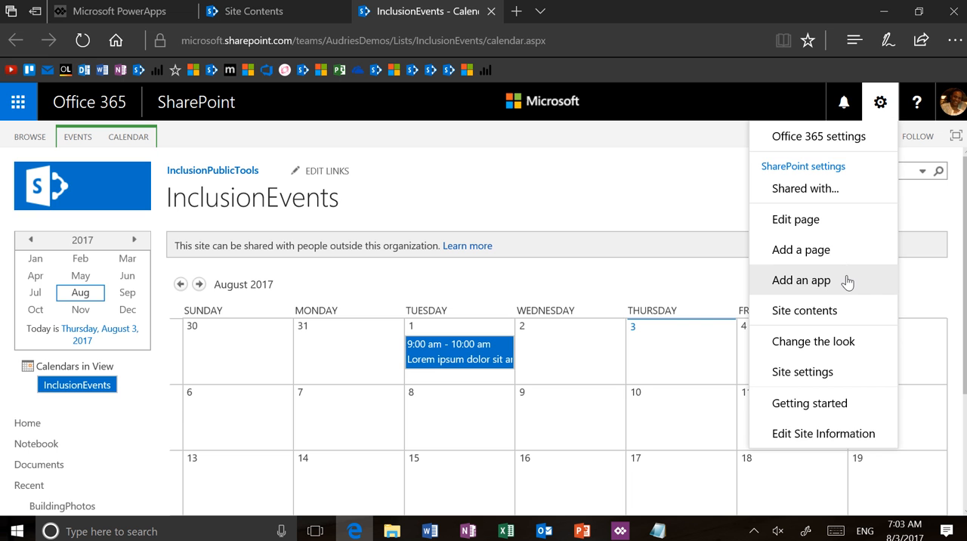
Step: Open the apps that can be added to the SharePoint site and search them for "calendar"
click(847, 275)
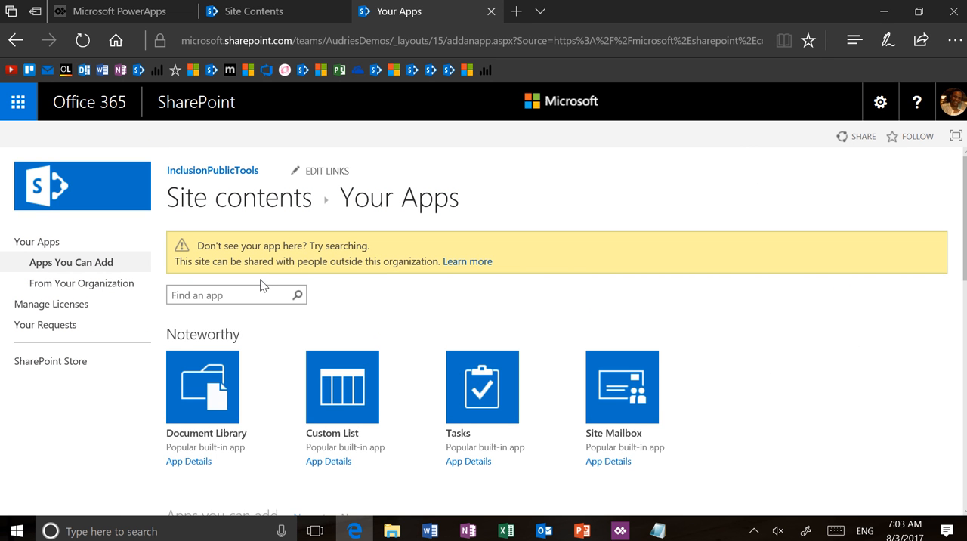
click(260, 291)
text(calendar)
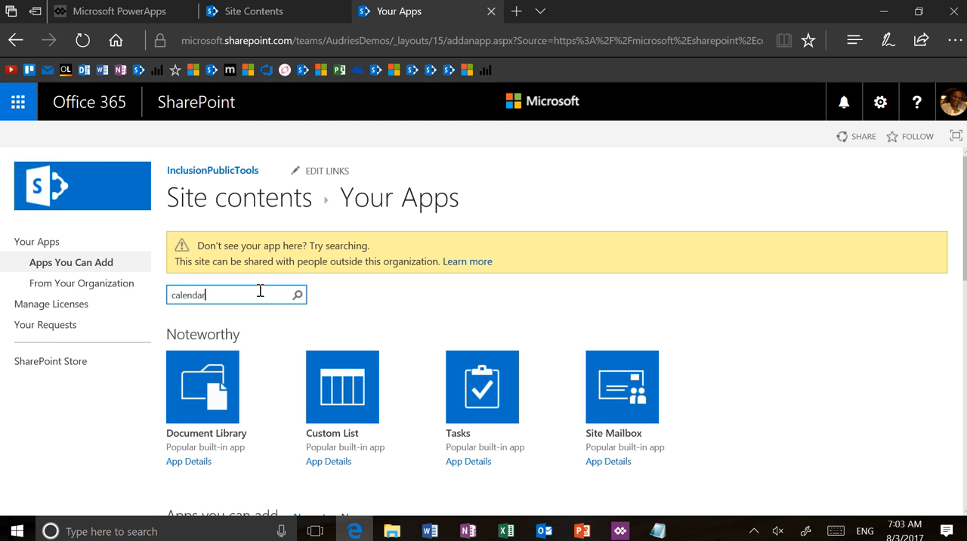
key(Return)
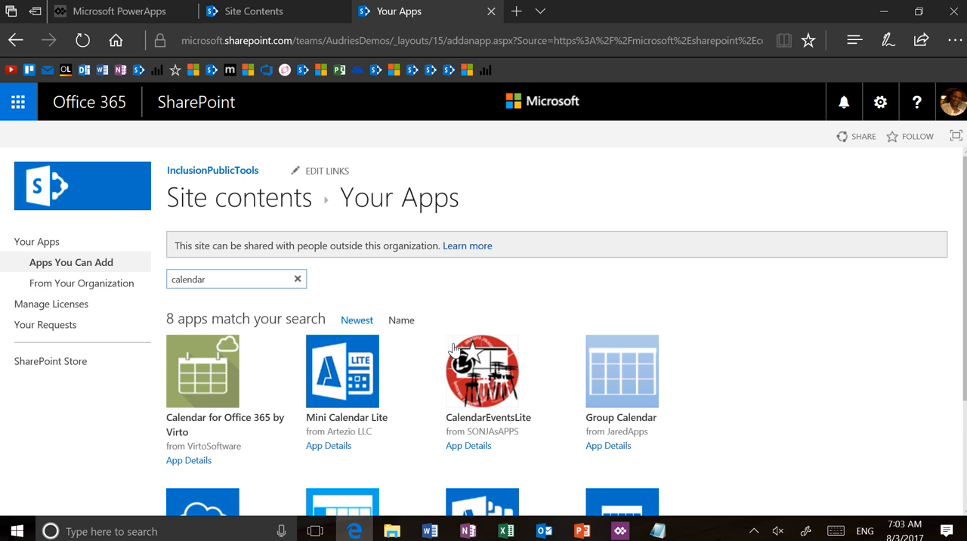
scroll(454, 349, down, 2)
scroll(453, 350, down, 1)
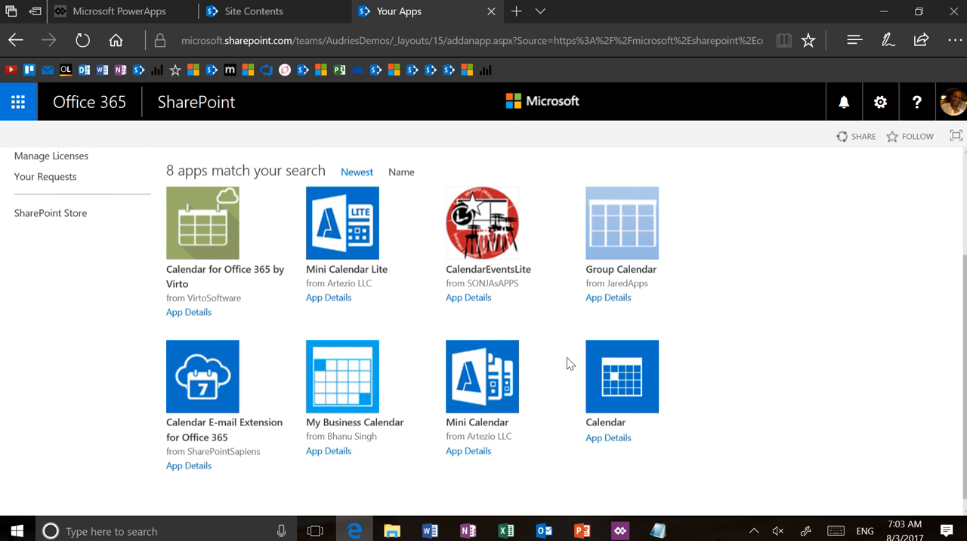
Step: Open the naming dialog of the built-in Calendar app, cancel it, and return to the InclusionEvents calendar
click(622, 385)
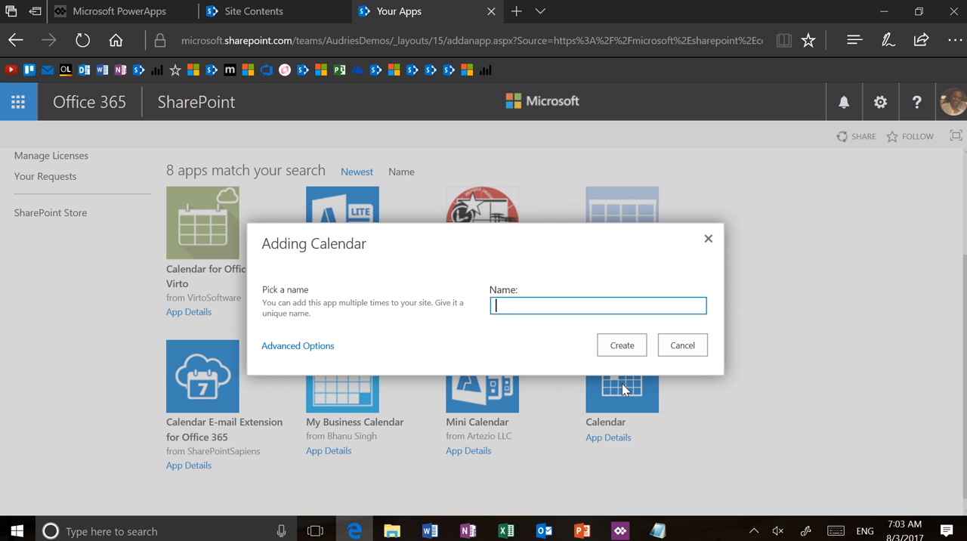
click(678, 351)
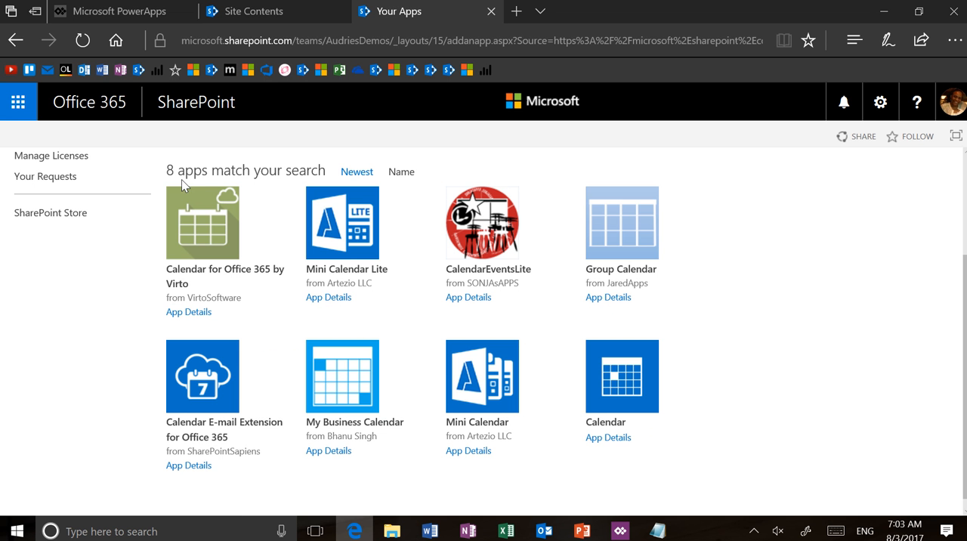
click(15, 40)
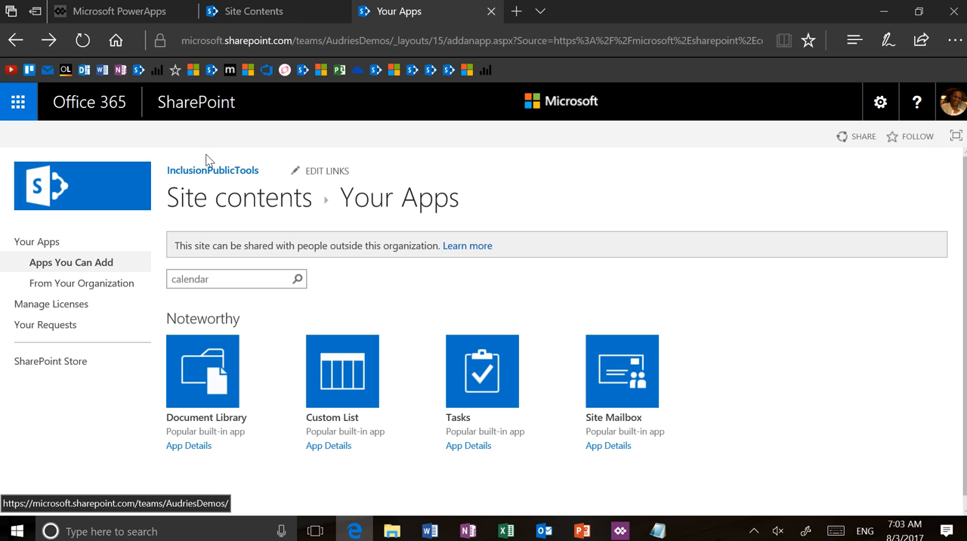
click(15, 42)
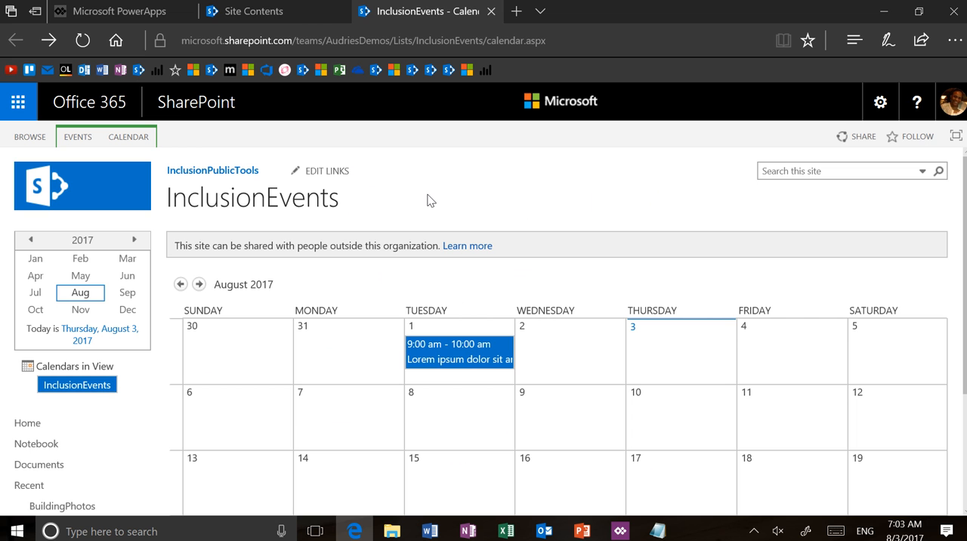
Step: Copy the team site part of the calendar page's URL, leaving out the /Lists/InclusionEvents/calendar.aspx path
mouse_move(543, 396)
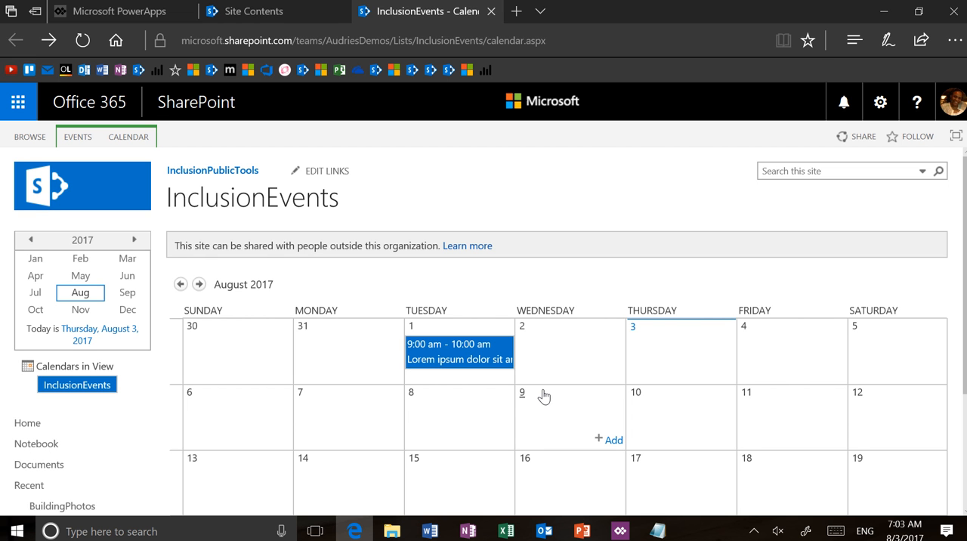
click(439, 43)
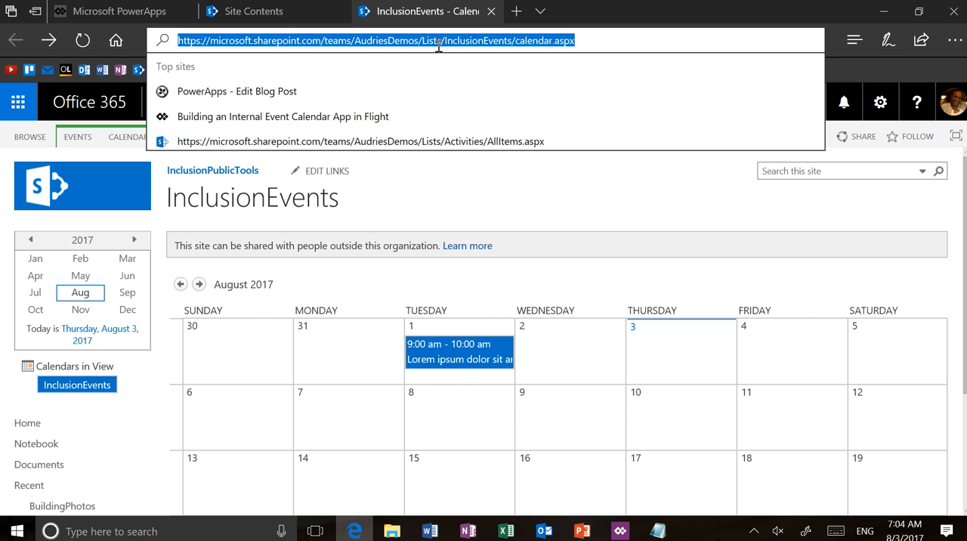
click(512, 42)
drag(512, 42, 133, 28)
key(ctrl+c)
click(401, 38)
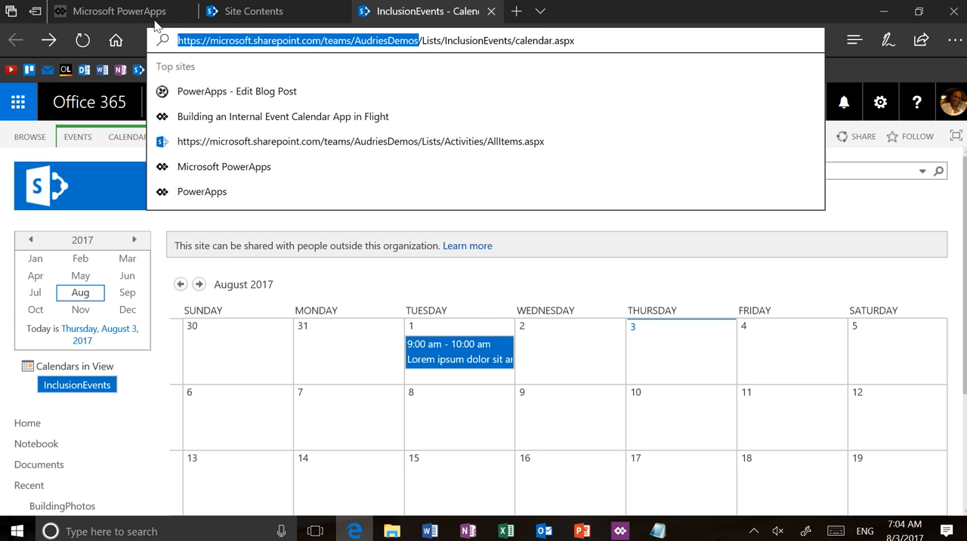
Step: Switch to PowerApps and start a new phone-layout app based on SharePoint data
click(130, 12)
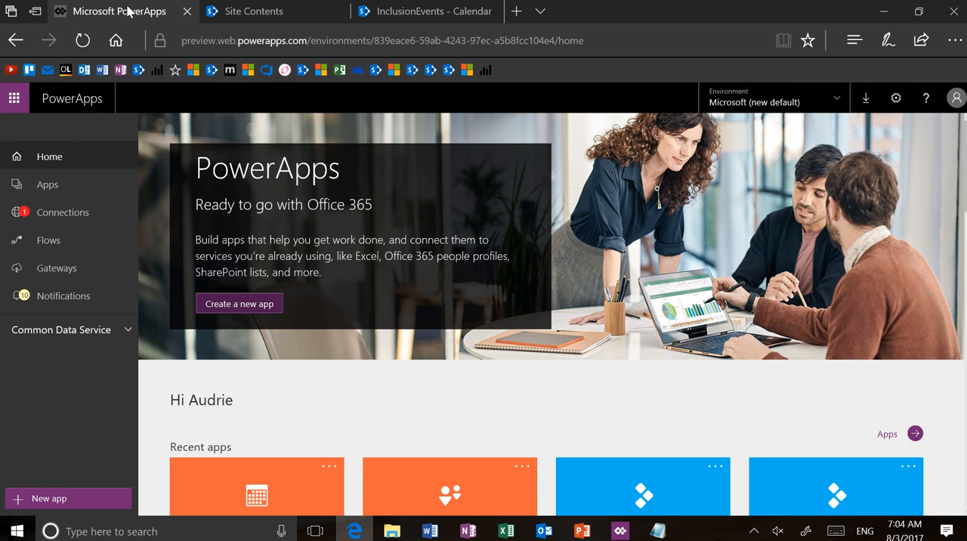
click(228, 304)
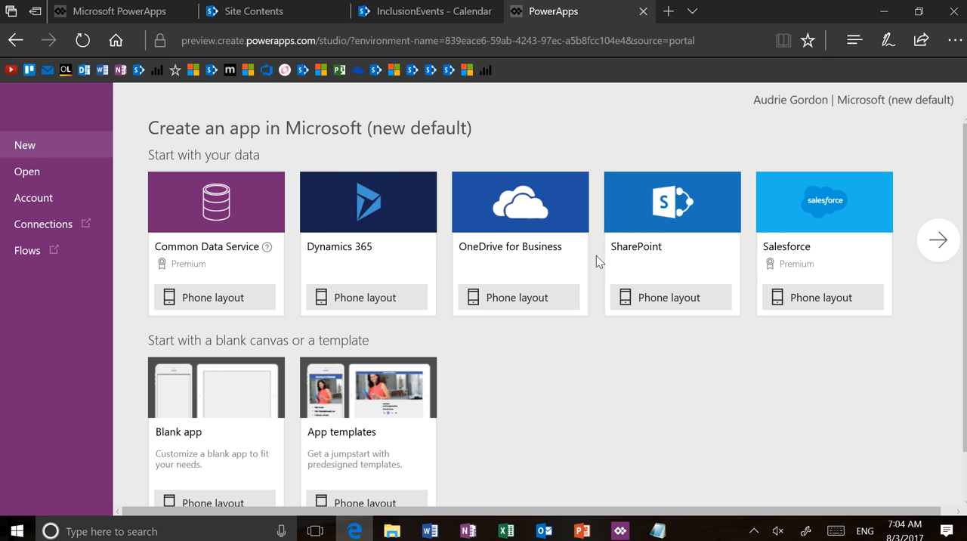
scroll(673, 353, down, 1)
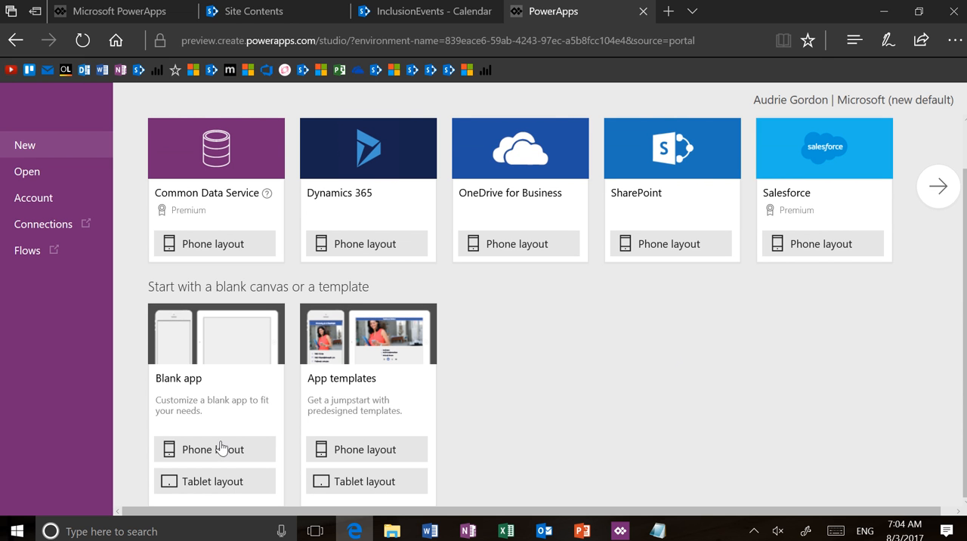
scroll(700, 353, up, 1)
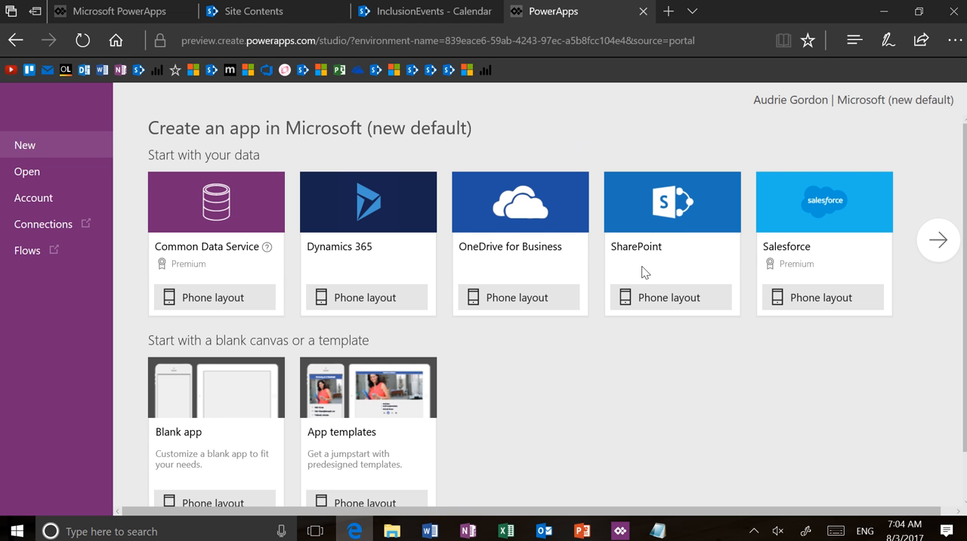
click(684, 299)
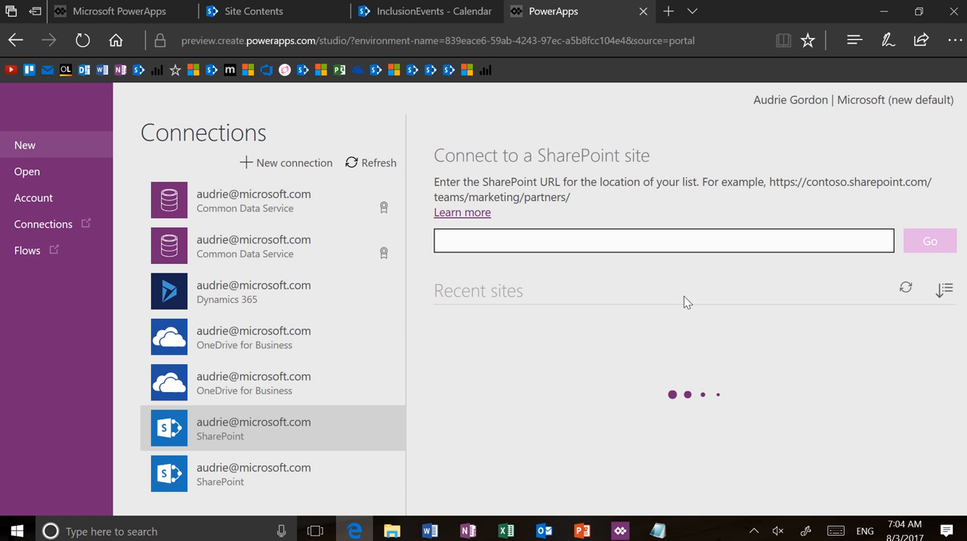
Step: Paste the copied team site URL as the SharePoint site address and load its lists
click(669, 241)
key(ctrl+v)
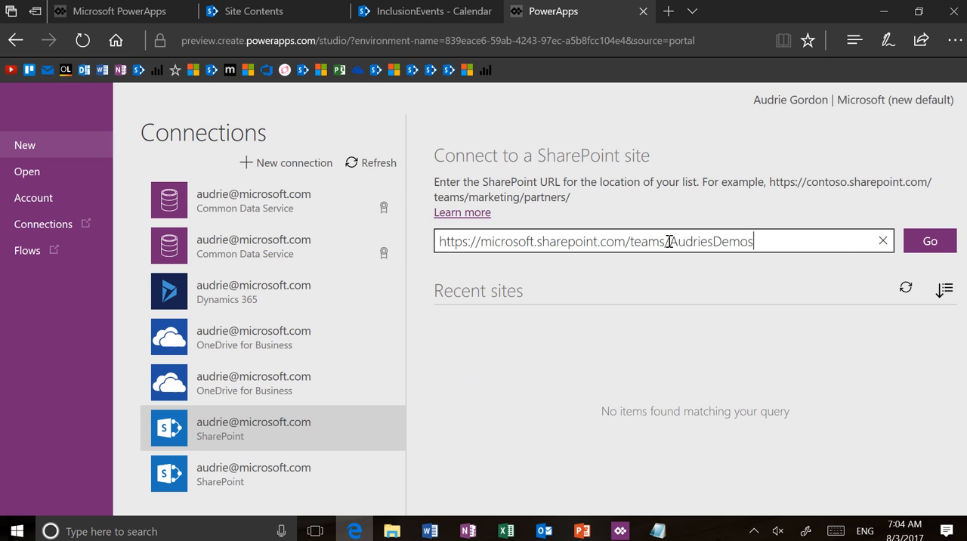
click(939, 247)
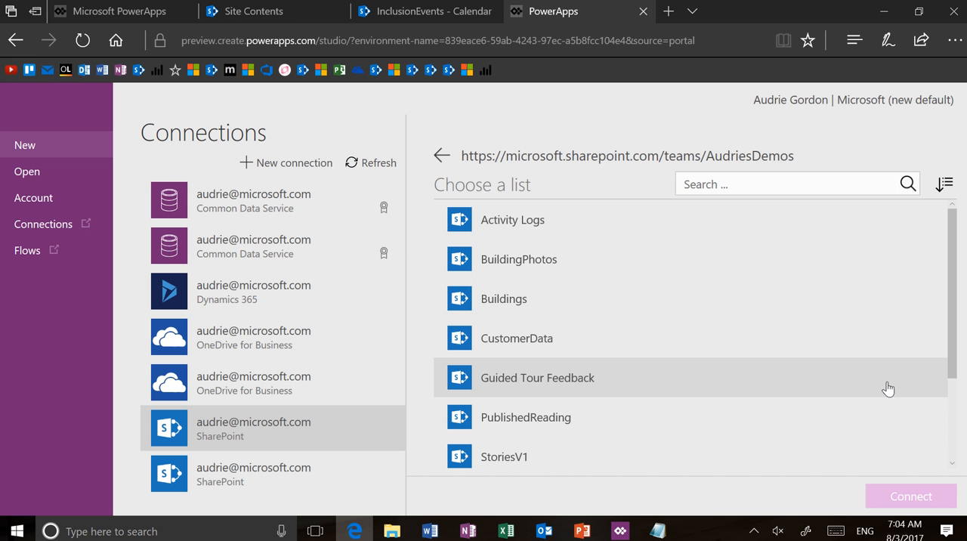
Step: Enter InclusionEvents as the custom list name, select that entry, and connect the app to it
scroll(619, 363, down, 3)
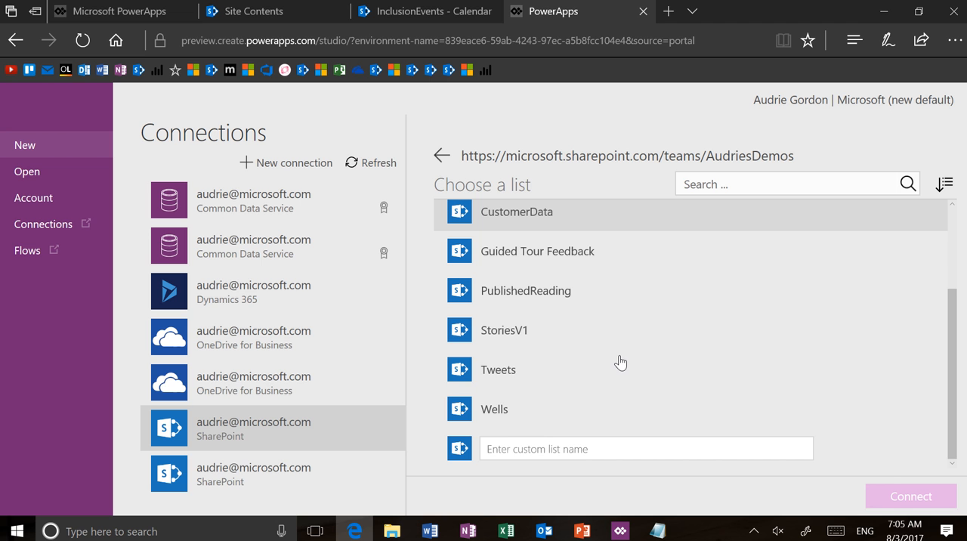
click(553, 447)
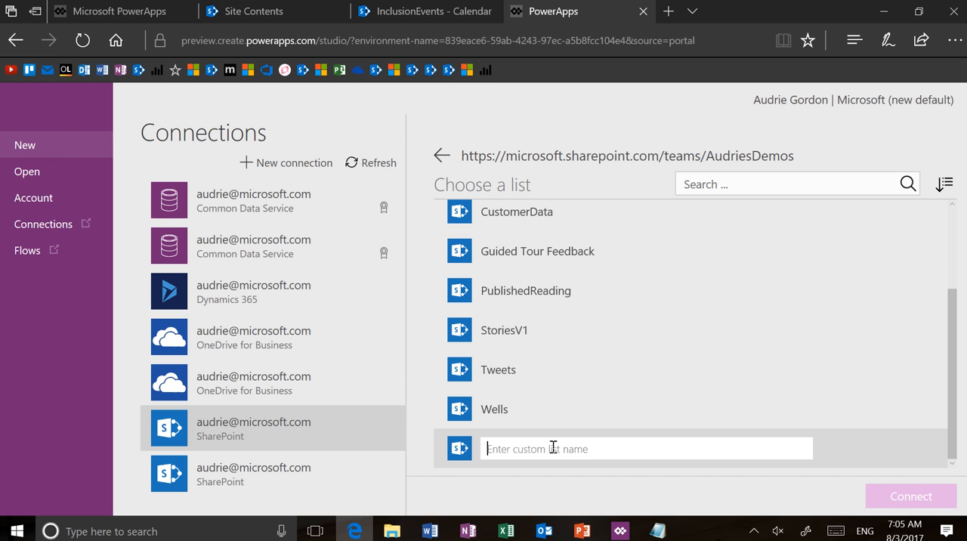
text(InclusionEvents)
click(859, 465)
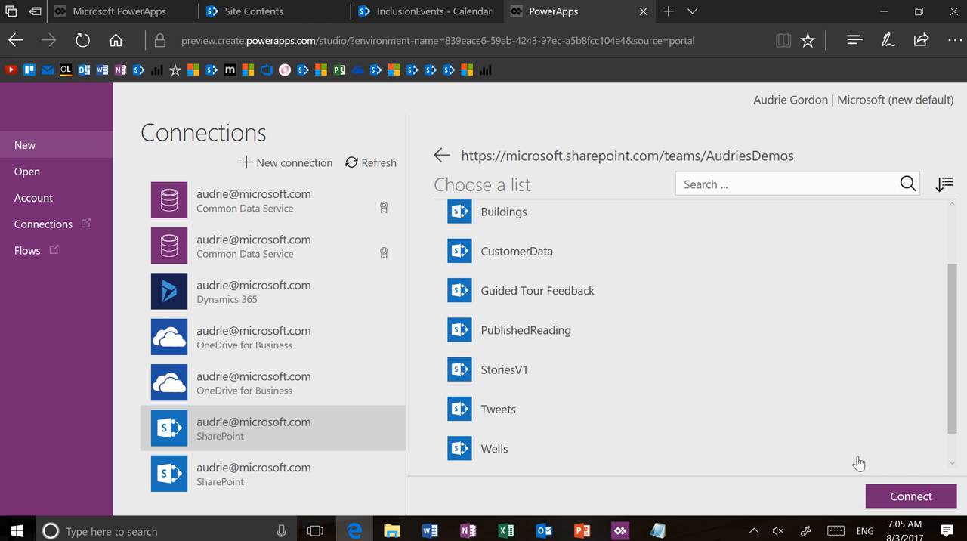
scroll(859, 463, down, 1)
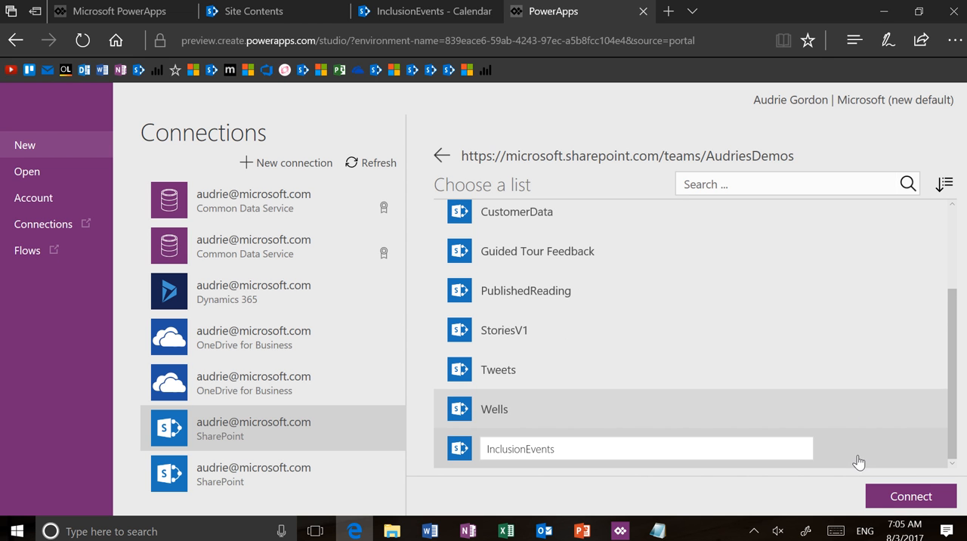
click(465, 451)
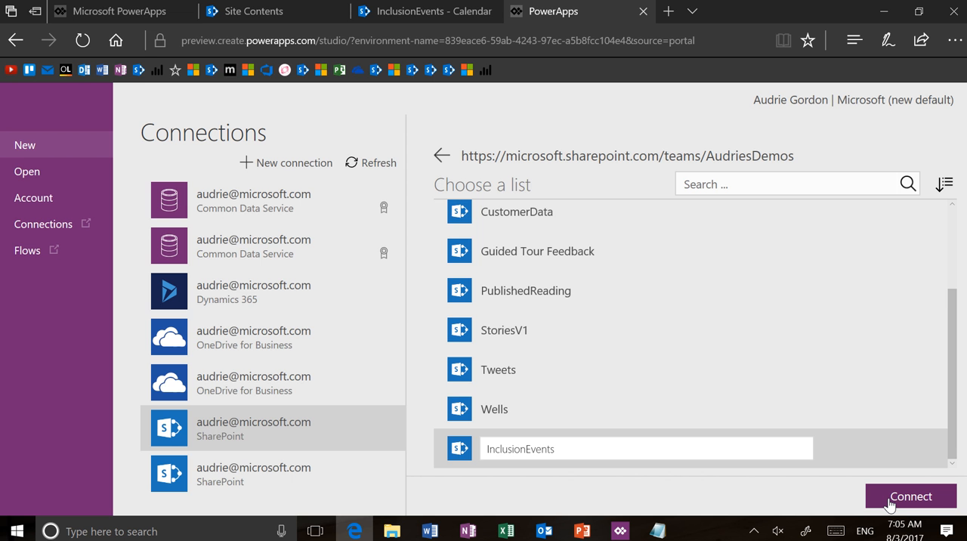
click(890, 503)
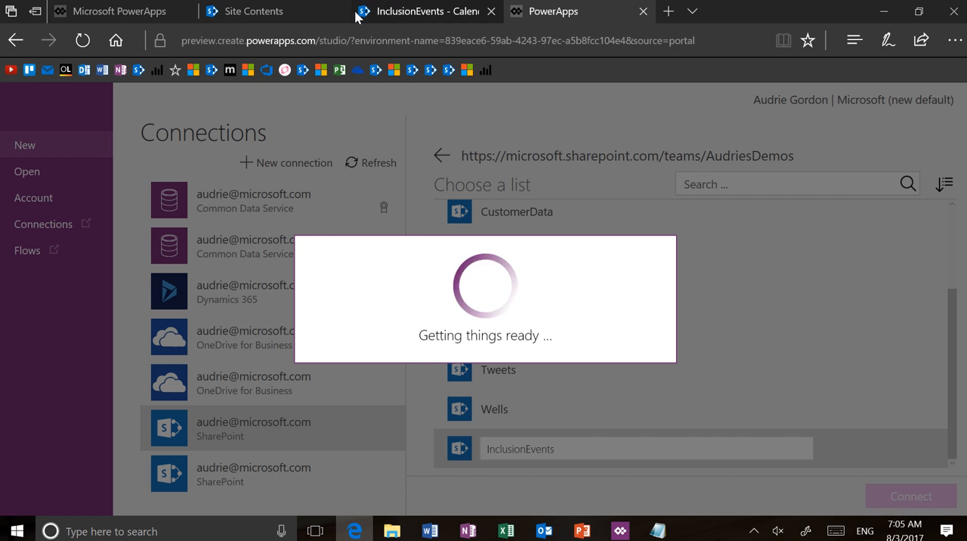
Step: Check the list title on the InclusionEvents SharePoint calendar page and return to the app being generated in PowerApps
click(359, 16)
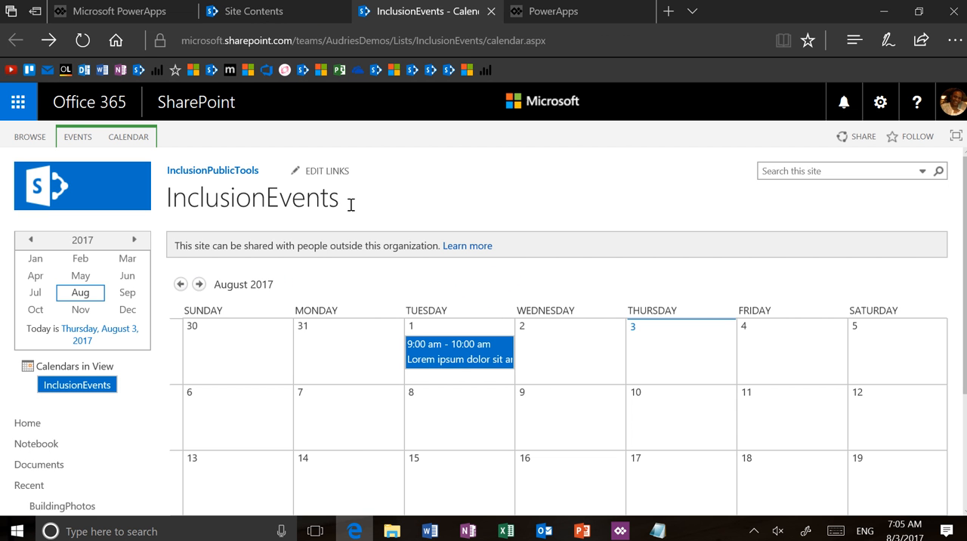
double_click(350, 205)
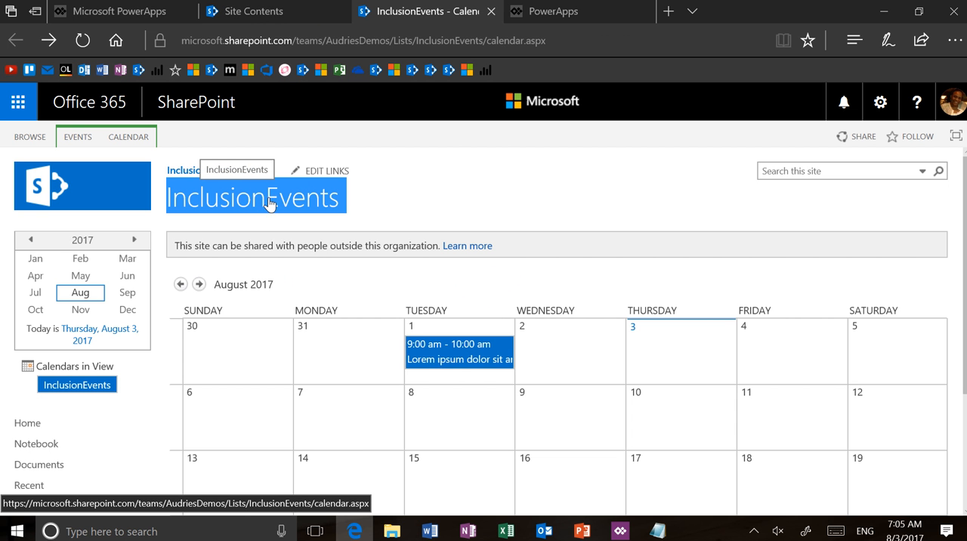
click(372, 201)
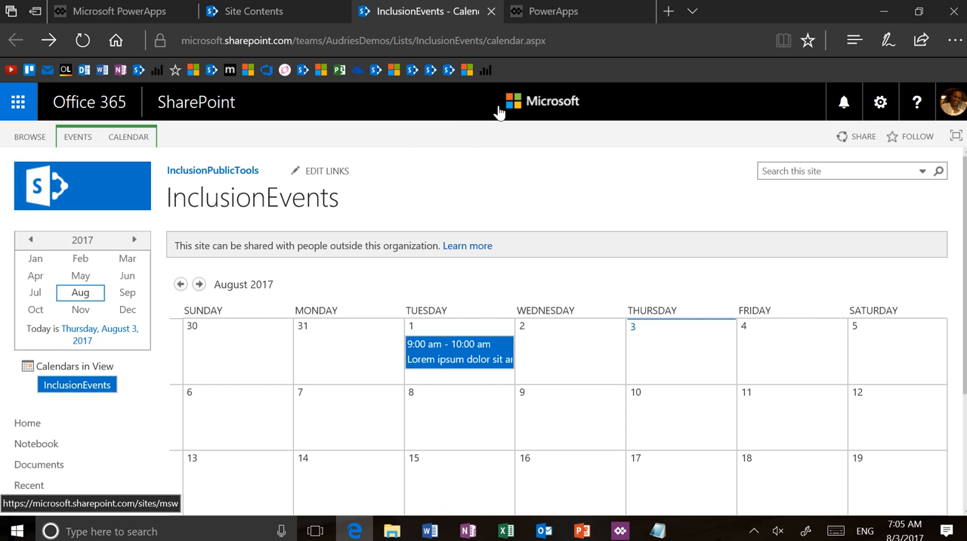
click(559, 14)
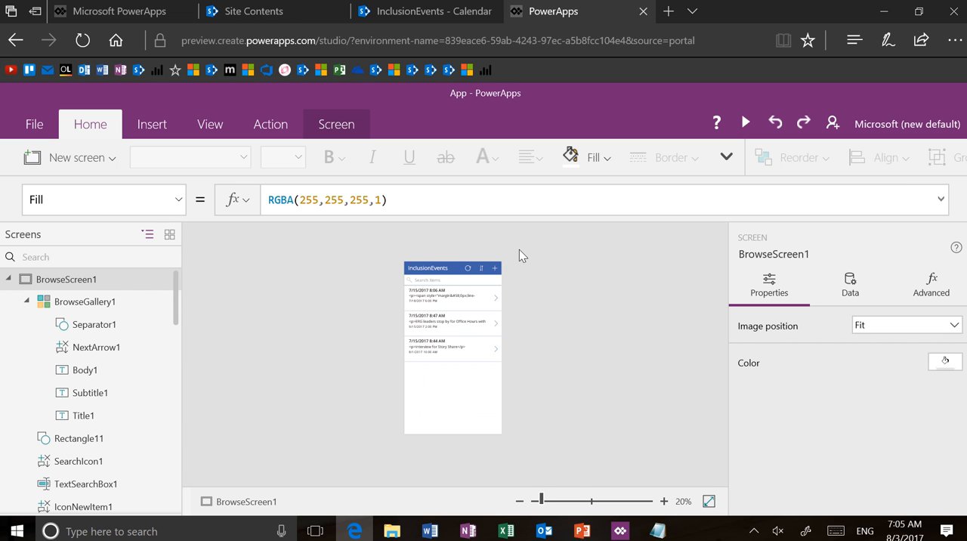
Step: Enlarge the canvas to 77% and look through the app's screens as thumbnails
click(578, 502)
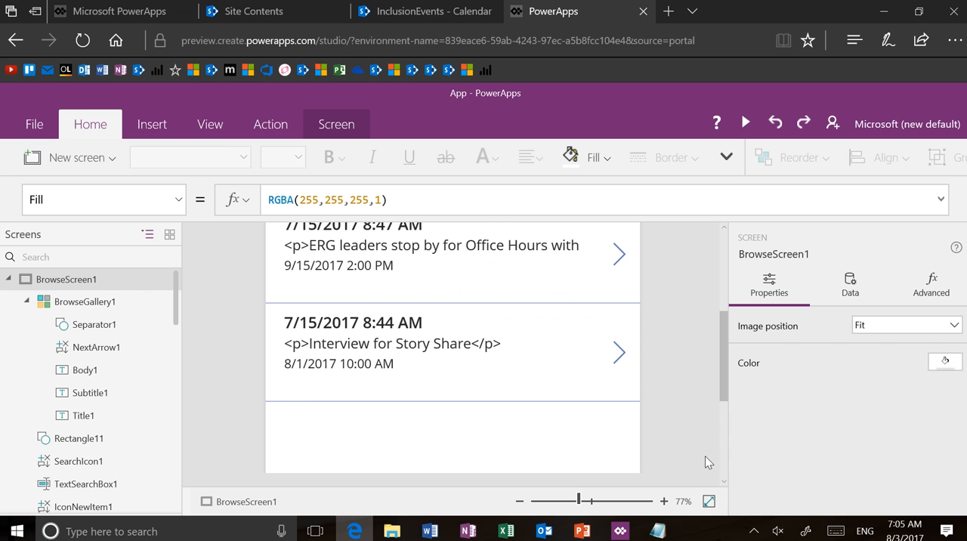
scroll(696, 432, up, 3)
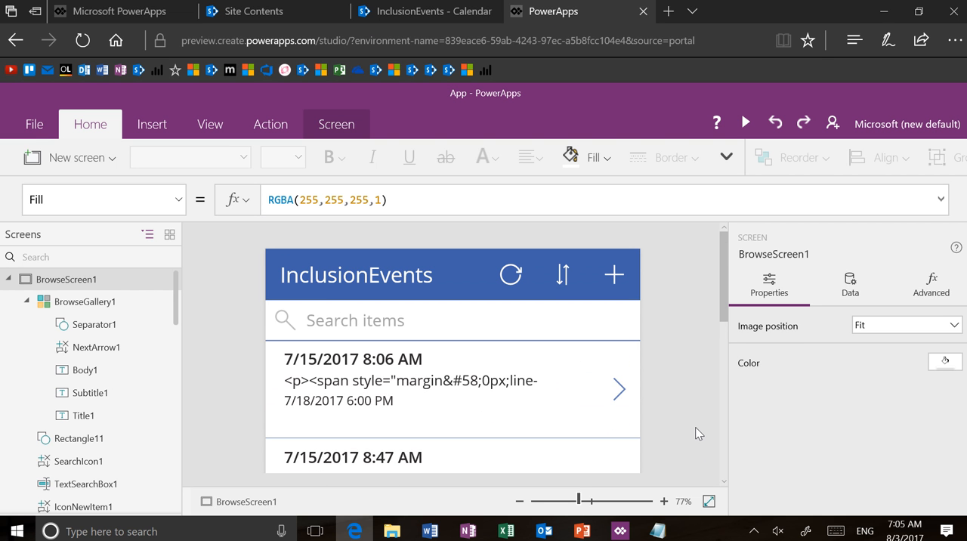
click(168, 237)
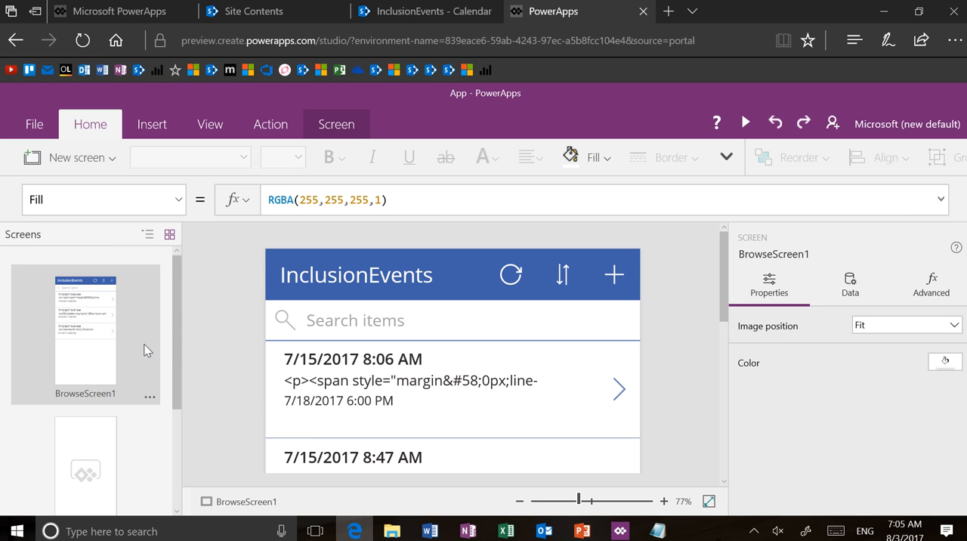
scroll(144, 348, down, 3)
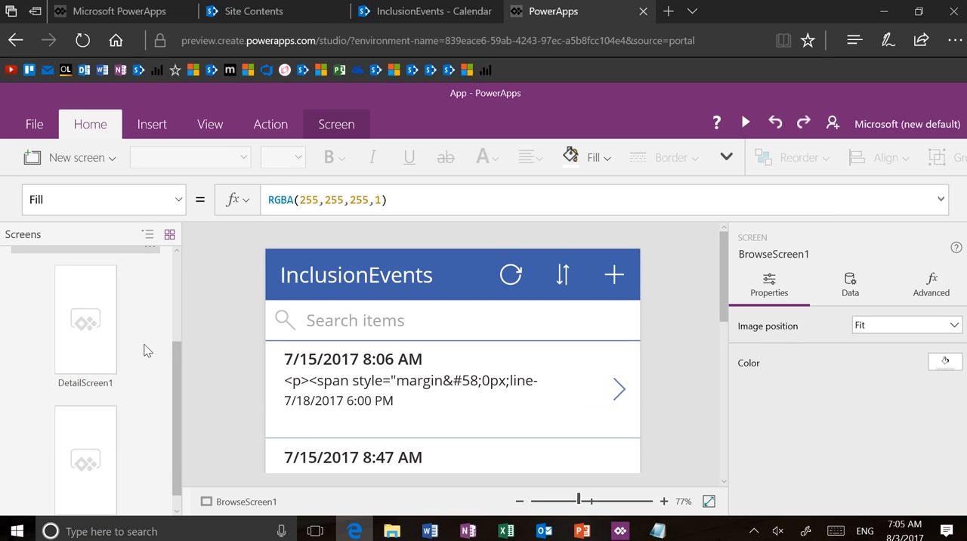
scroll(144, 347, down, 1)
scroll(144, 348, up, 3)
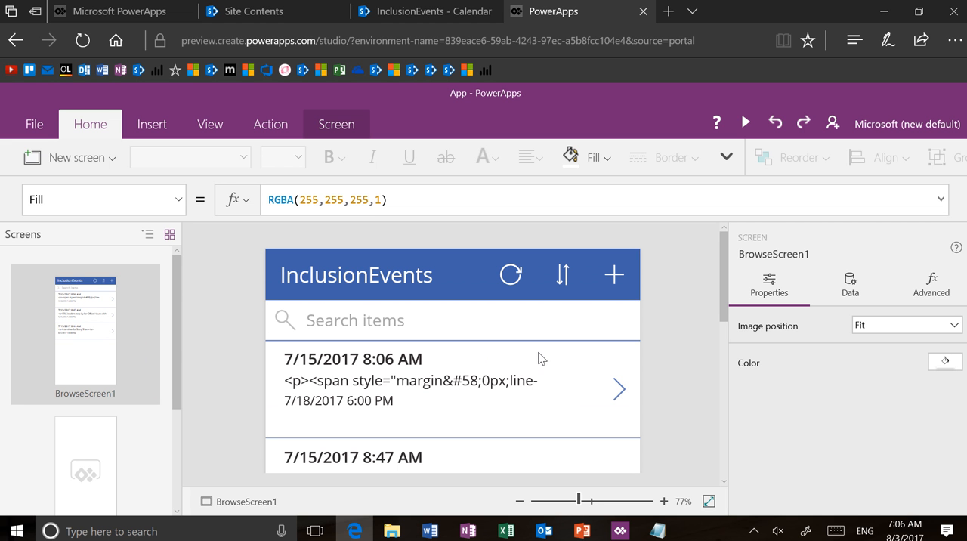
Step: Change the browse screen's header title to "Inclusion Events"
click(404, 289)
click(375, 277)
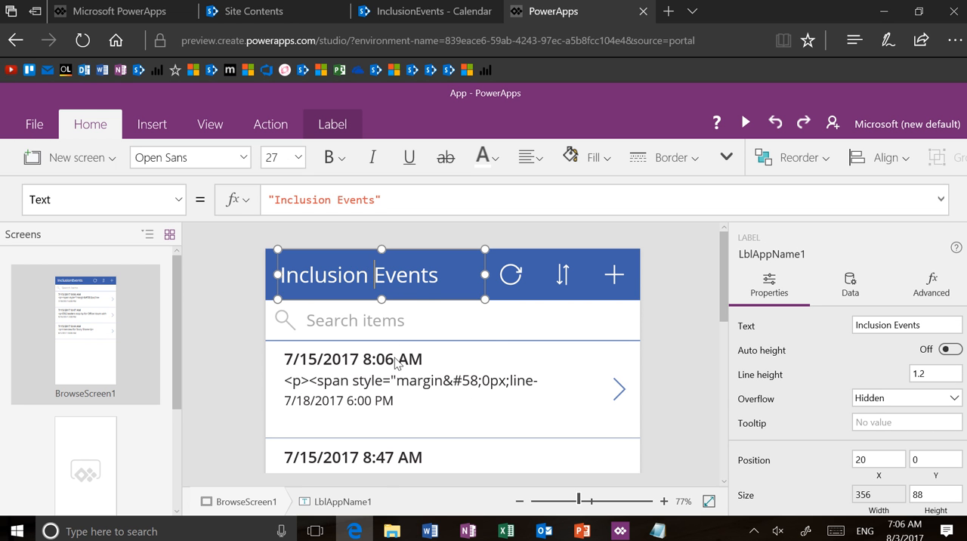
Step: Set the text formula of the description label in the browse gallery to ThisItem.Title
click(407, 382)
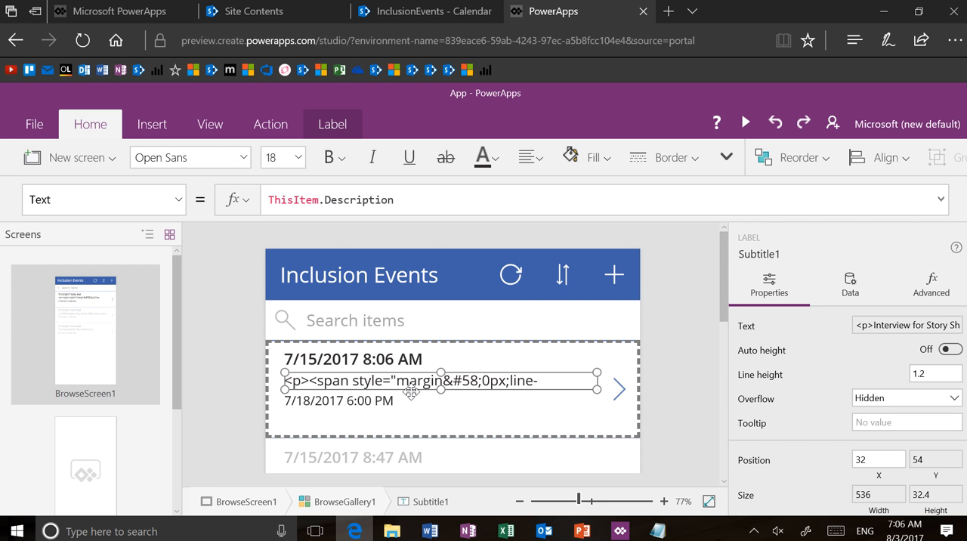
click(401, 225)
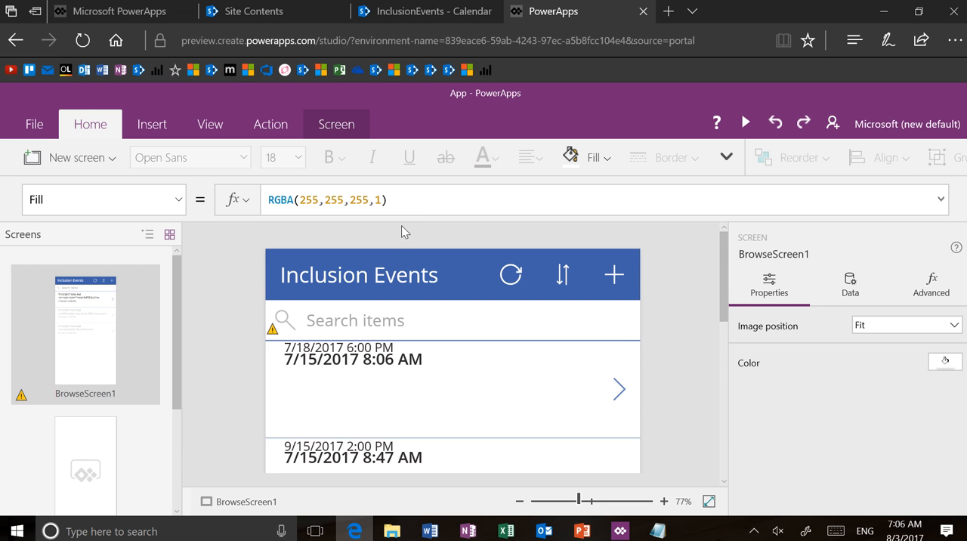
click(365, 355)
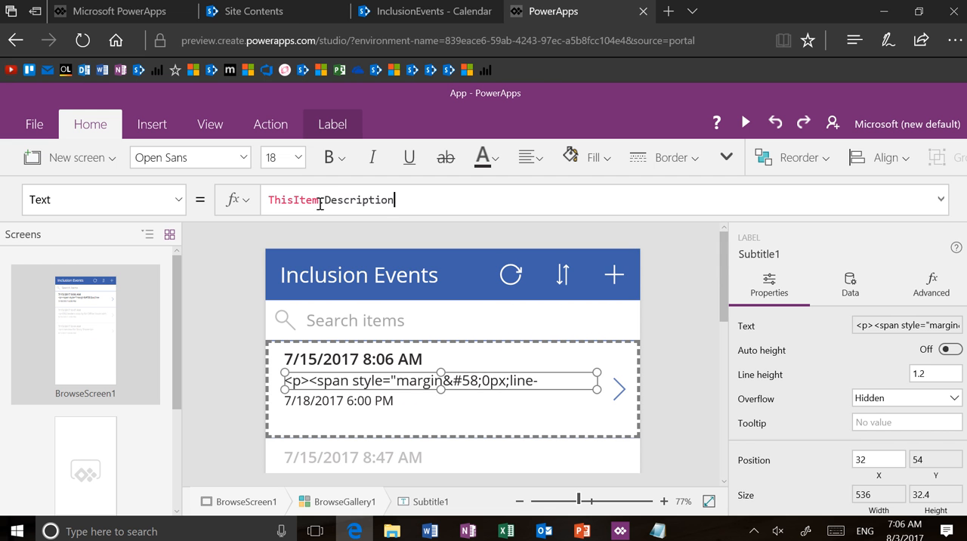
drag(321, 199, 400, 221)
text(.Title)
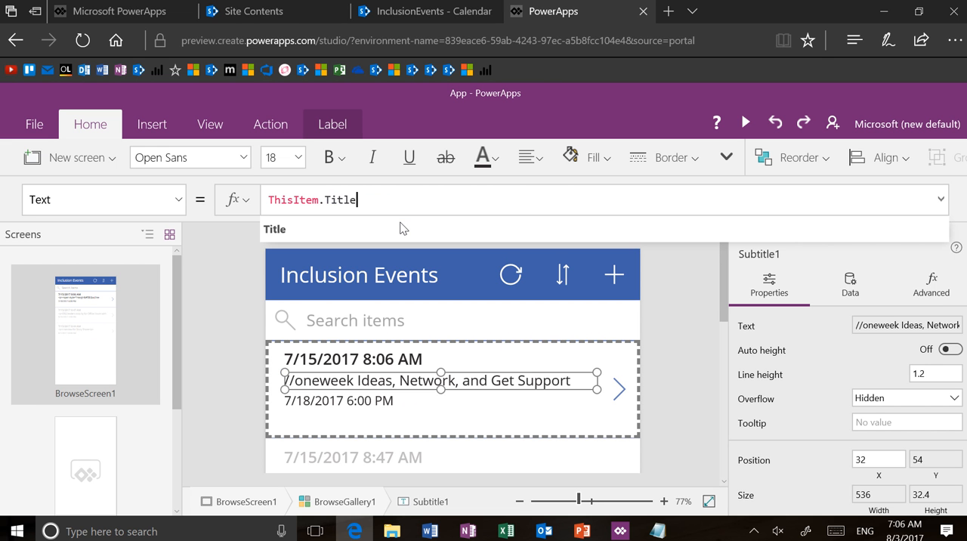
key(Return)
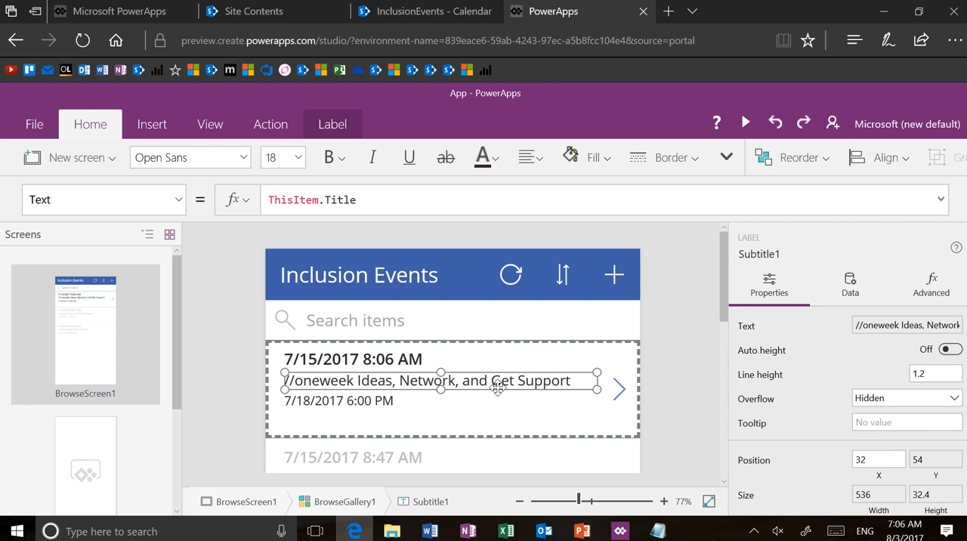
Step: Delete the Subtitle1 label from the browse gallery and move the Body1 label below the date, to about Y 78
key(Delete)
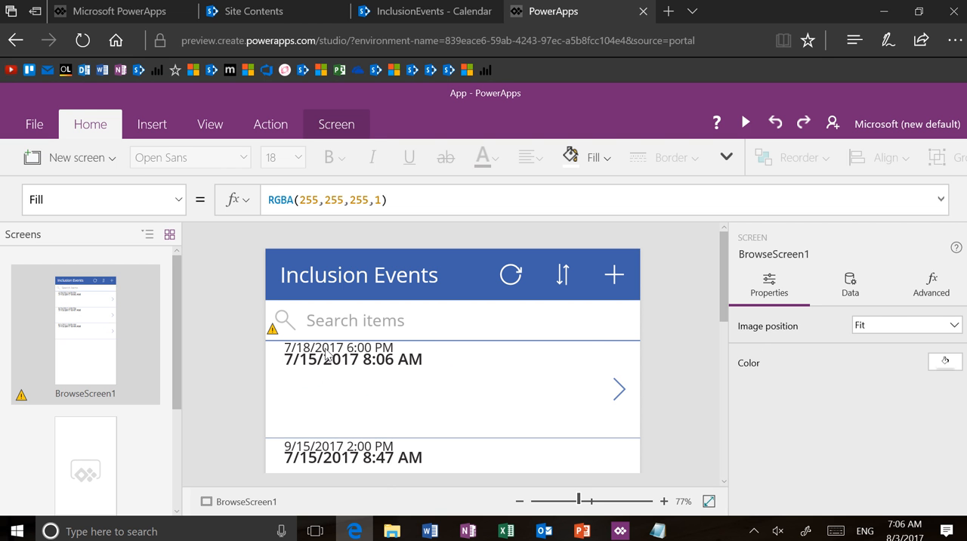
click(327, 354)
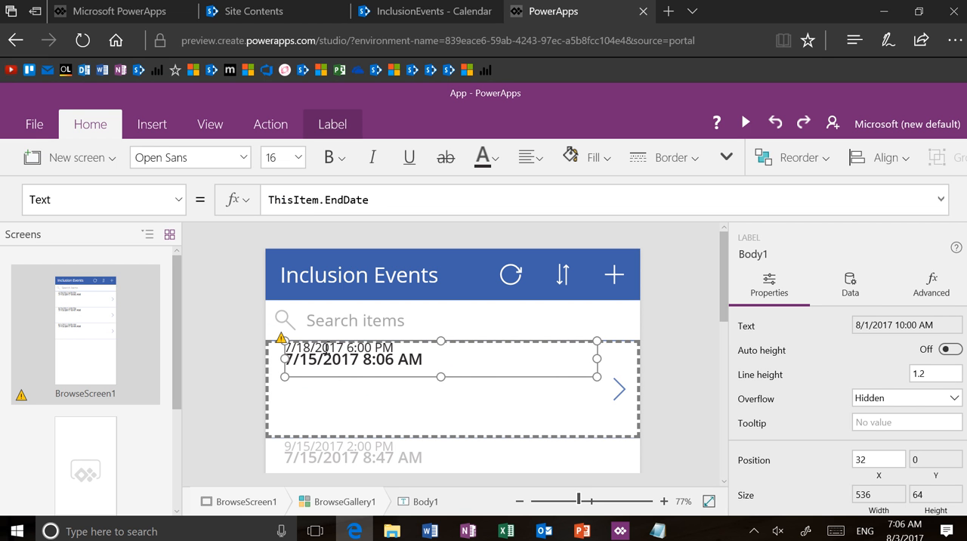
click(149, 235)
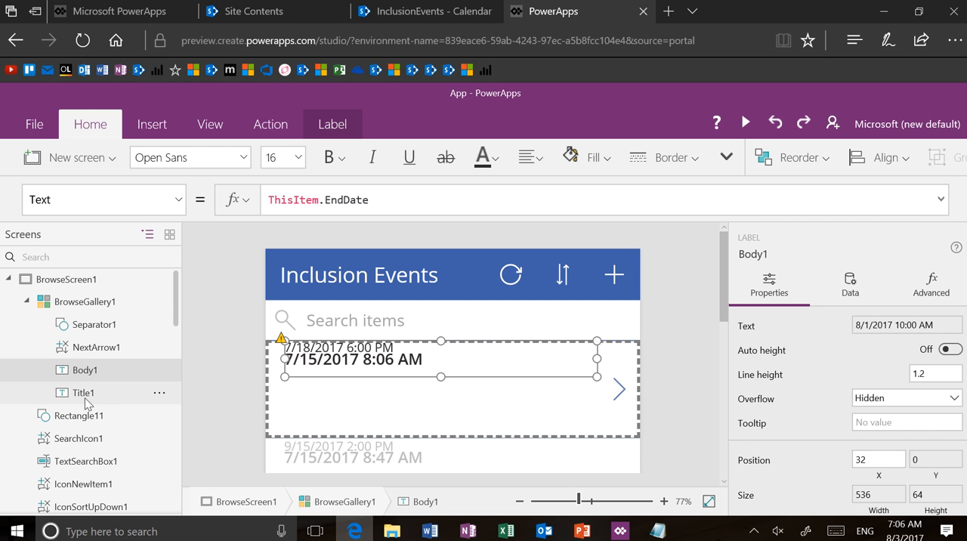
click(84, 393)
click(88, 370)
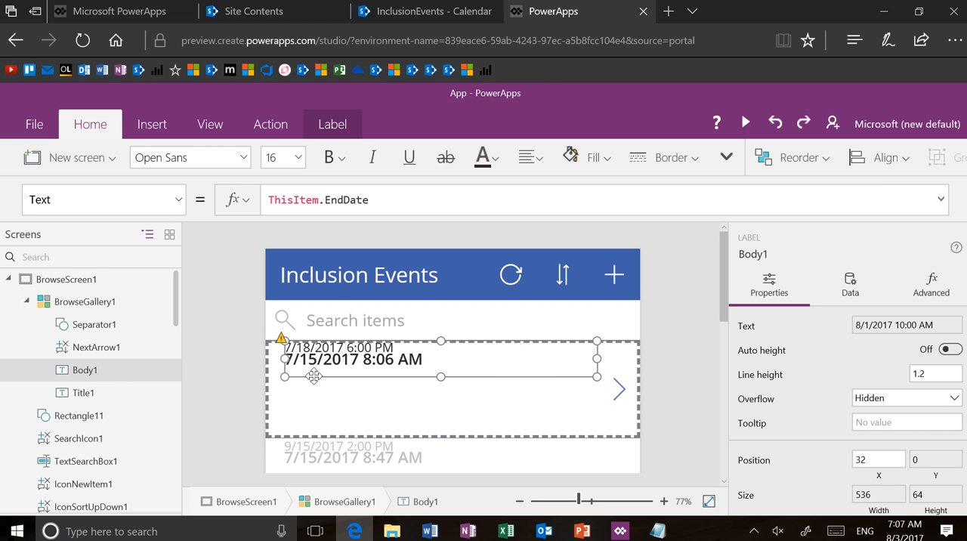
drag(314, 376, 313, 421)
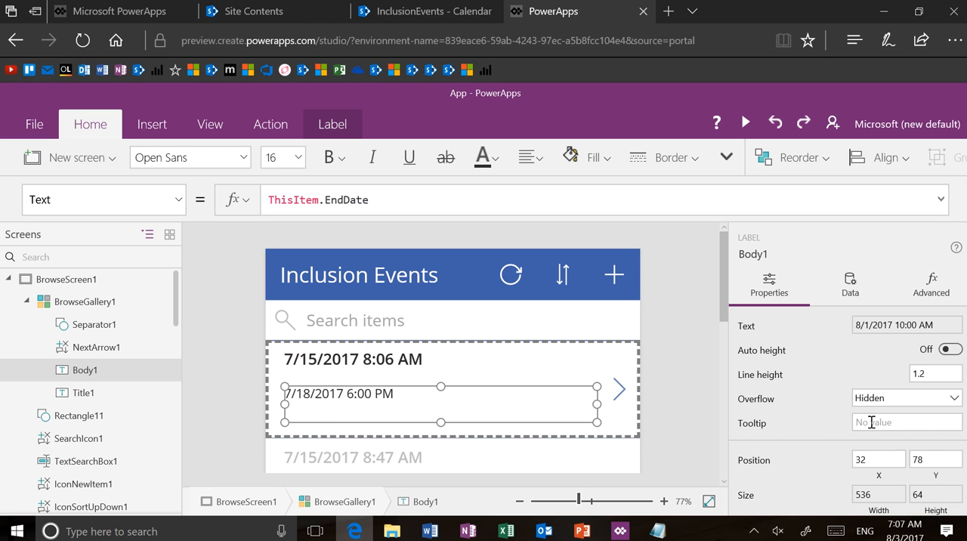
Step: Bind the Body1 label in the browse gallery to the Title field of InclusionEvents
click(852, 287)
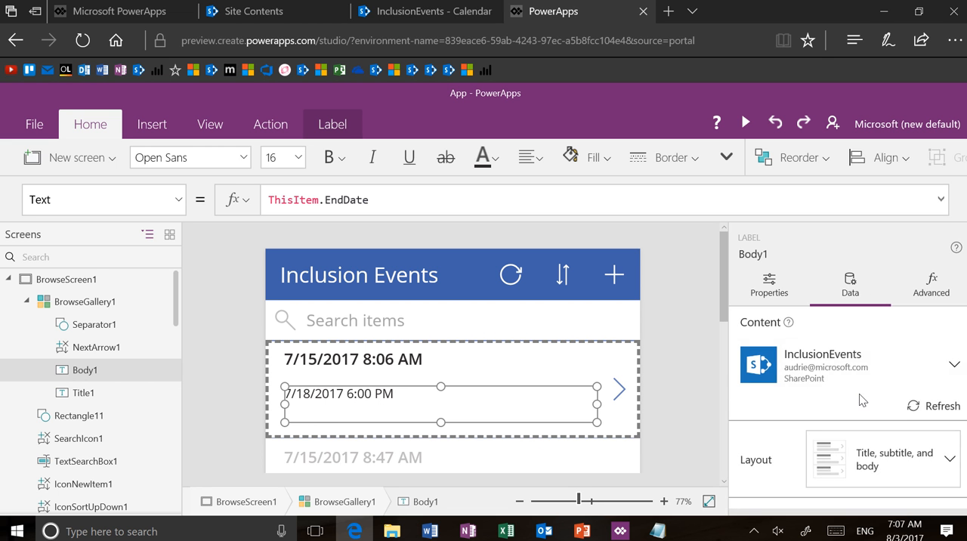
scroll(860, 393, down, 2)
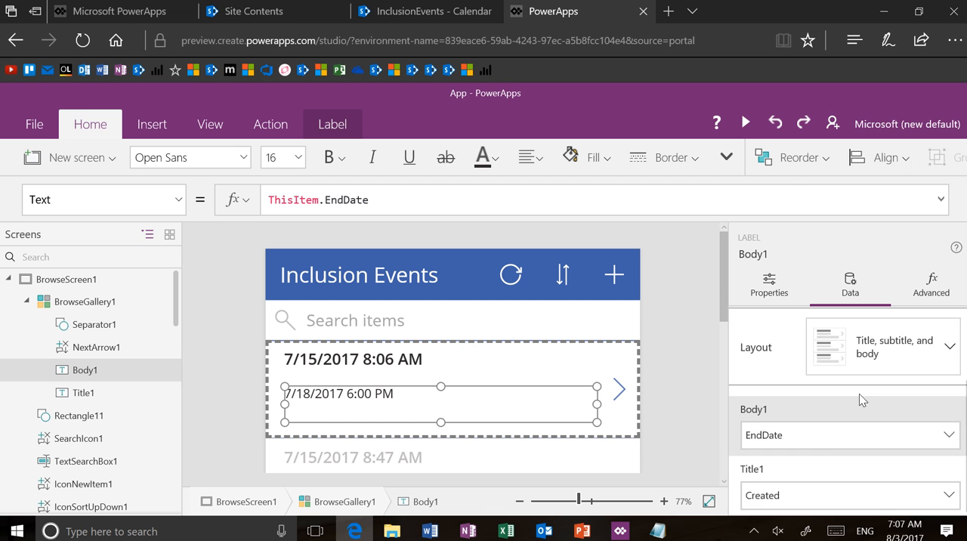
click(826, 442)
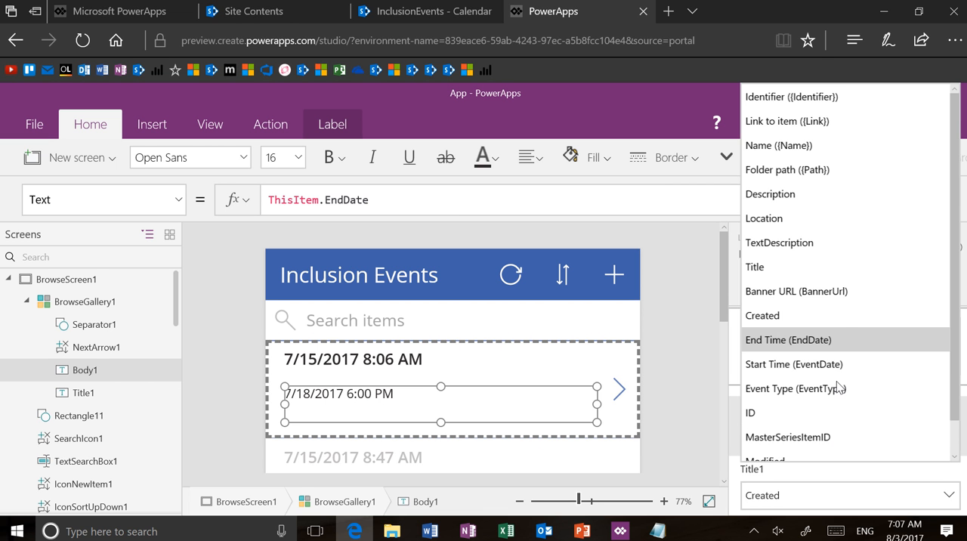
click(852, 269)
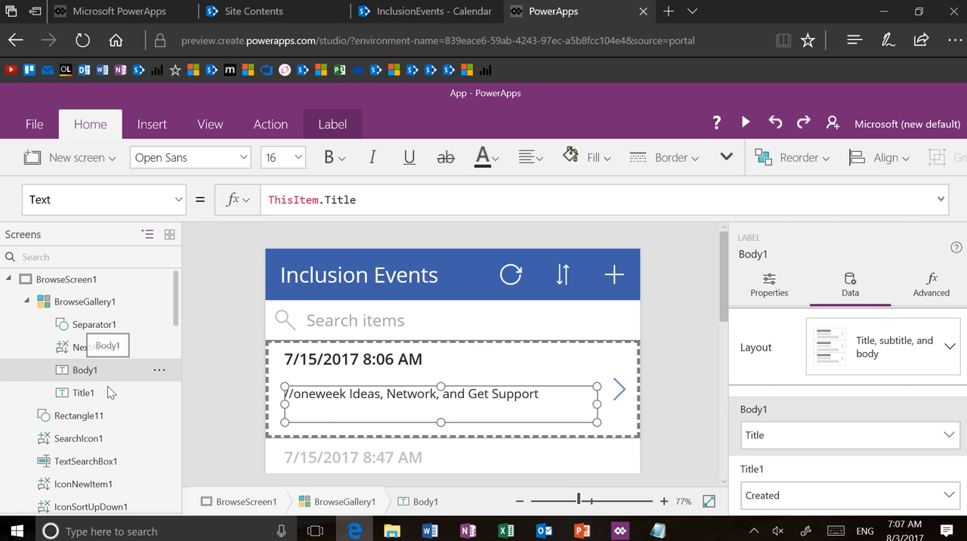
Step: Rename the Body1 label as Eventtitle
click(159, 371)
click(194, 435)
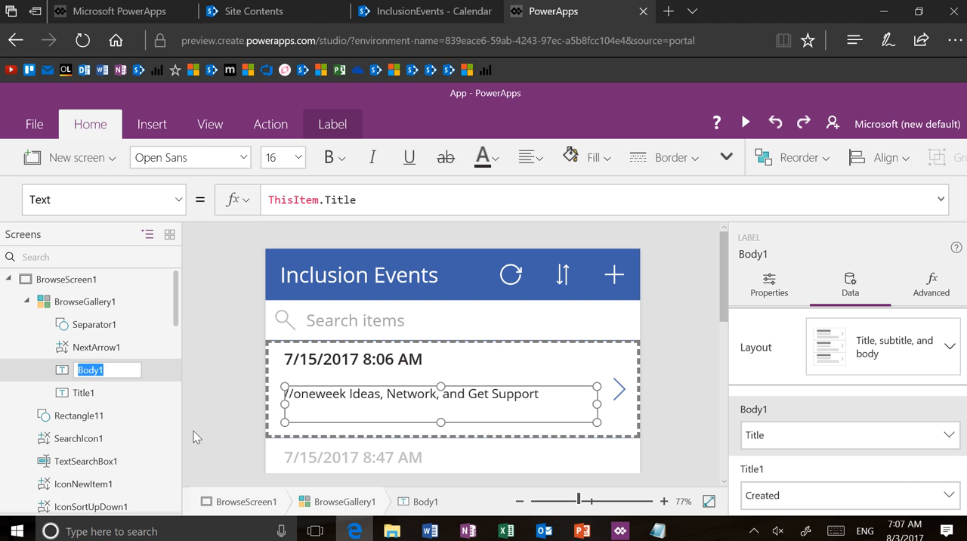
text(Eent)
key(BackSpace)
key(BackSpace)
key(BackSpace)
text(venttitle)
key(Return)
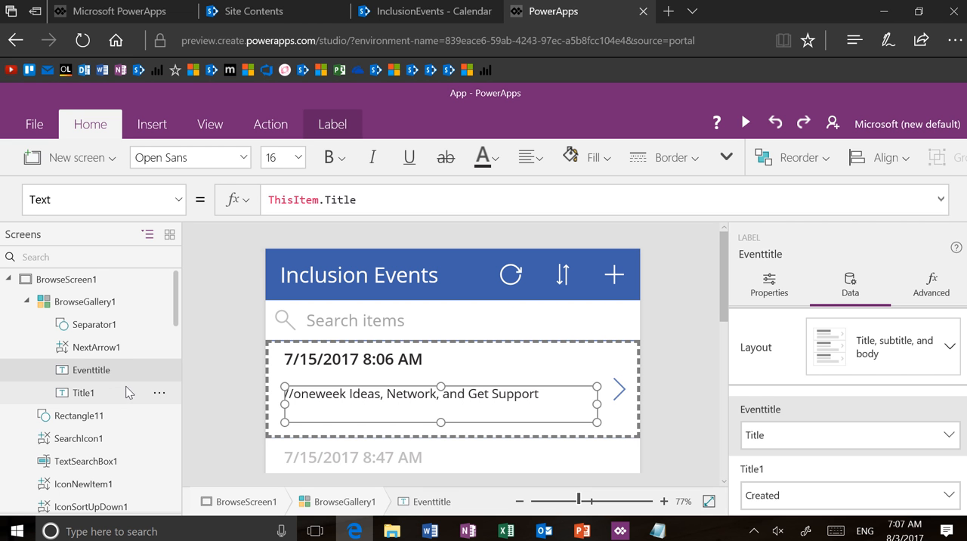
Step: Try to rename the Title1 label as EventDate
click(127, 392)
click(162, 396)
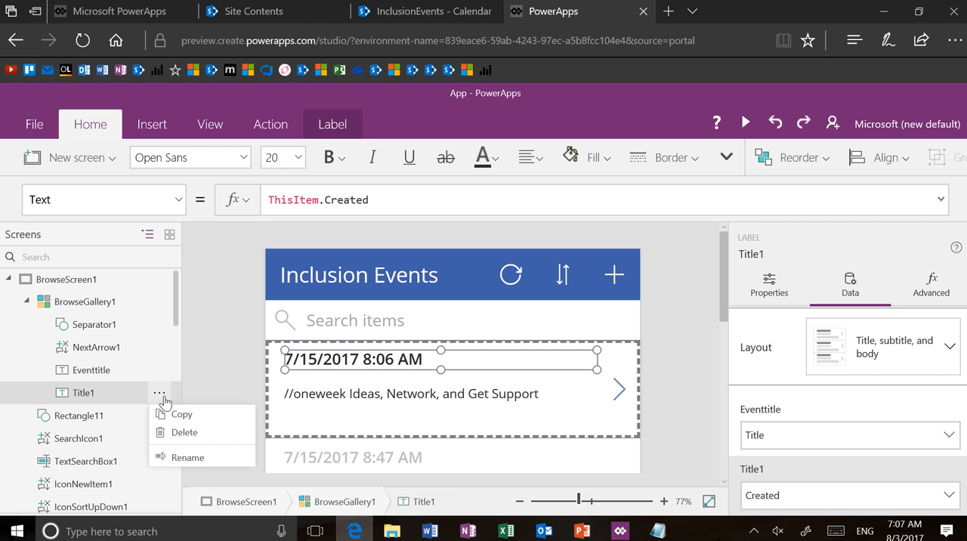
click(198, 457)
text(E)
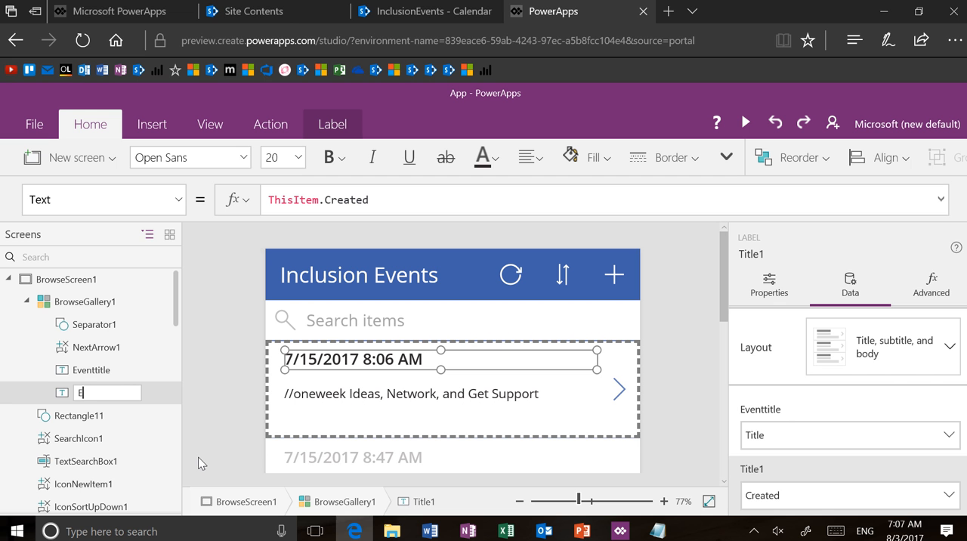
text(vem)
key(BackSpace)
text(ntDat)
text(e)
key(Return)
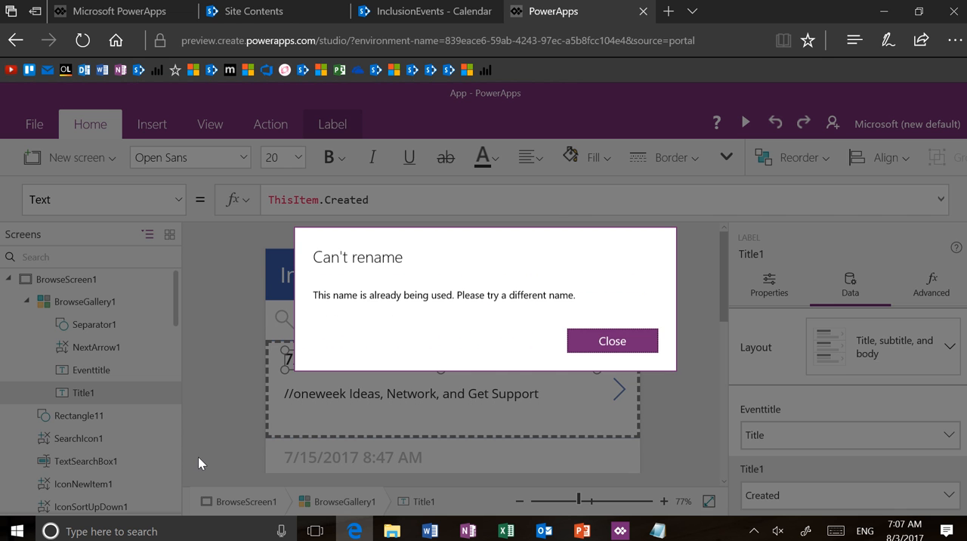
key(Return)
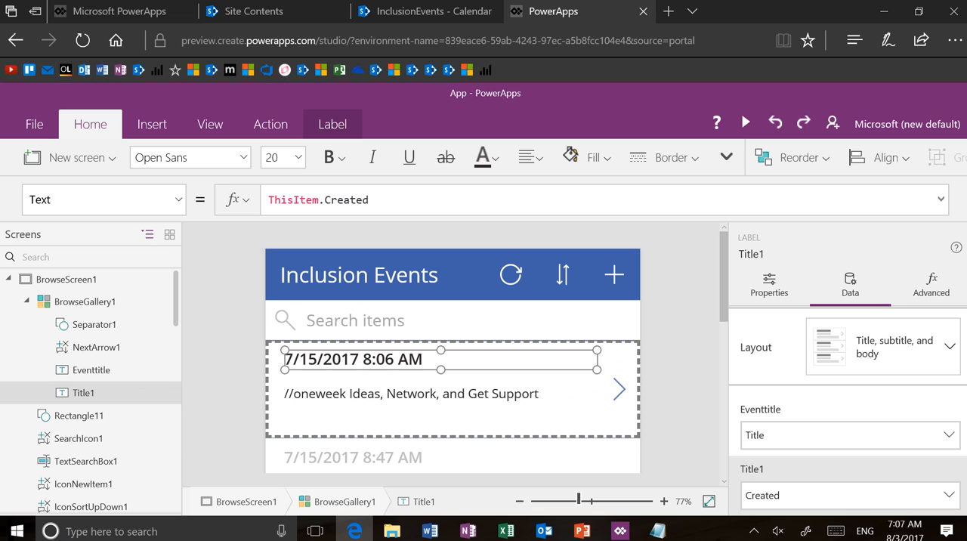
Step: Rename the Title1 label as CalendarDate
click(159, 393)
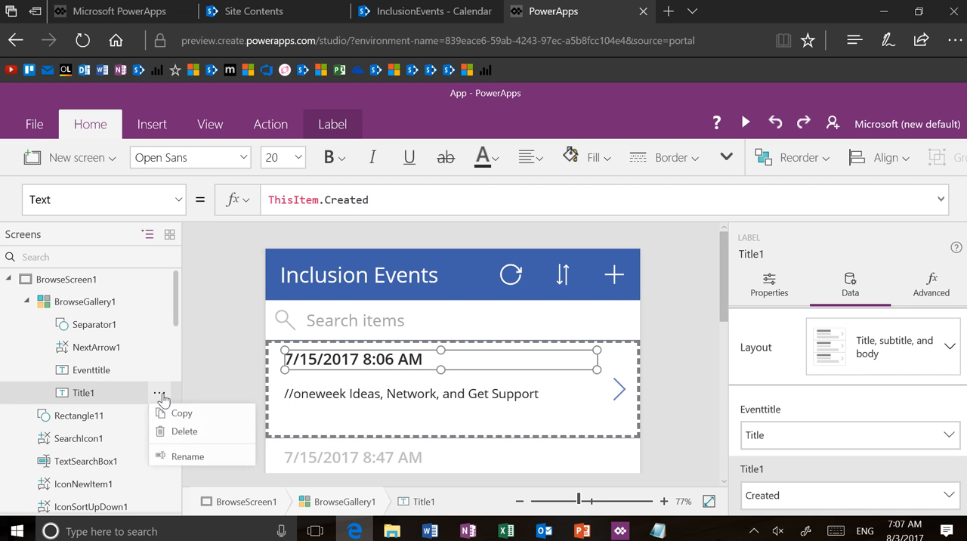
click(199, 459)
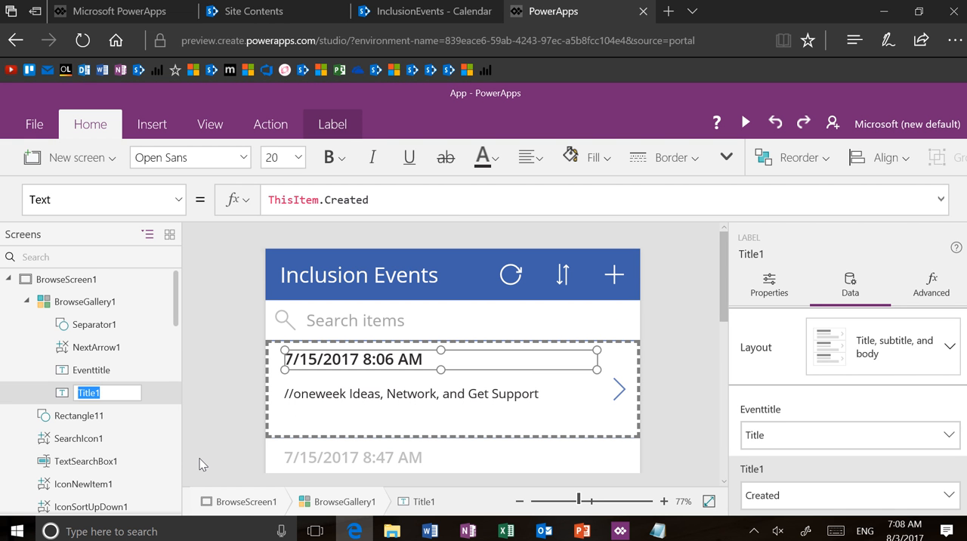
text(CalendarDate)
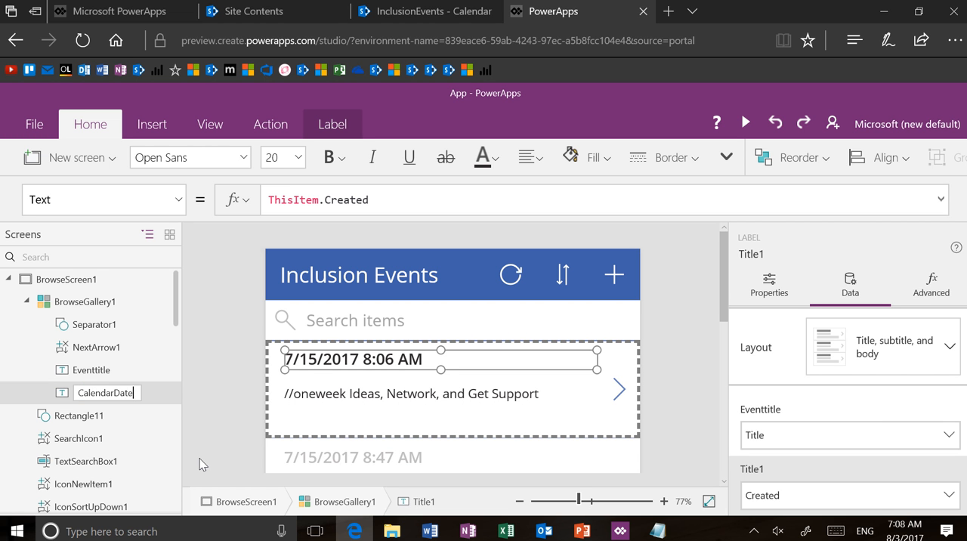
key(Return)
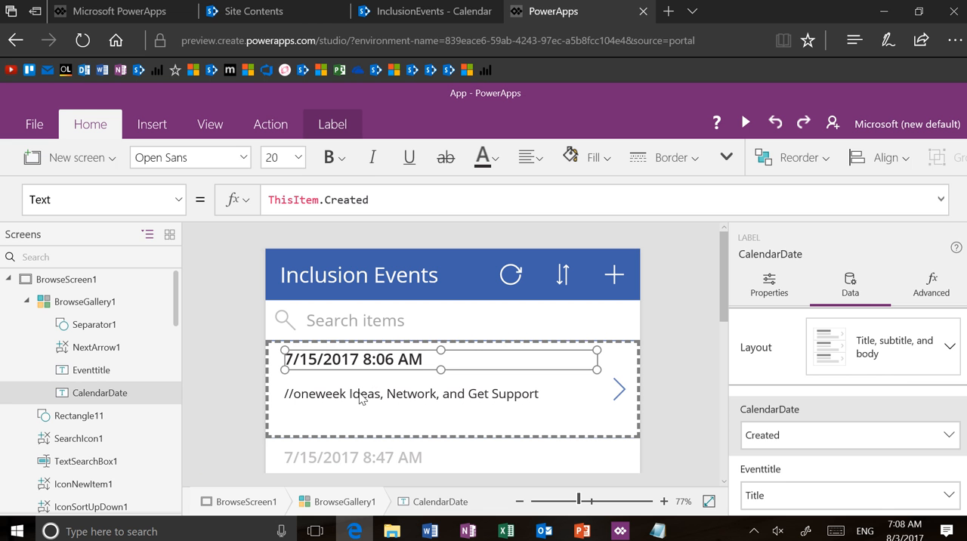
Step: Set the Eventtitle label's font size to 24 and move it up close beneath the date, to about Y 54
click(356, 399)
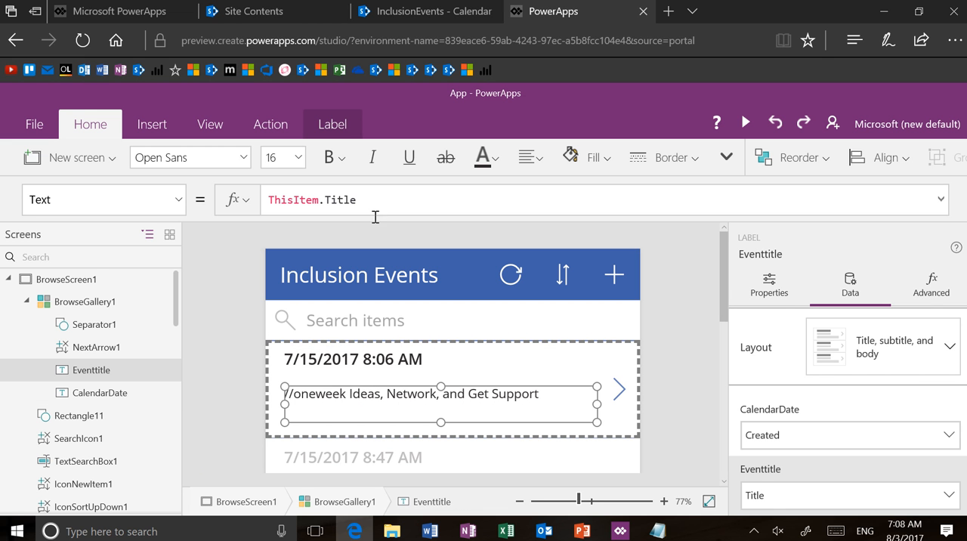
click(300, 163)
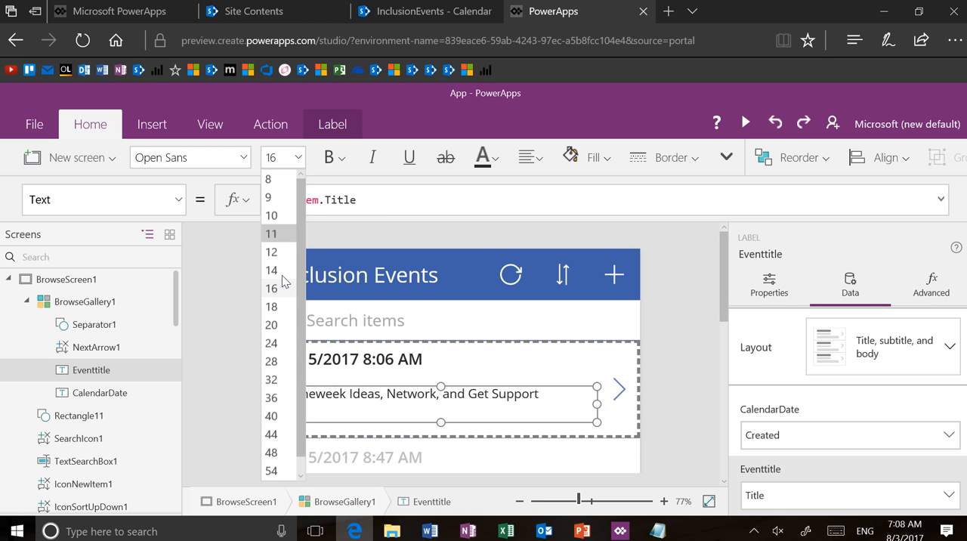
click(280, 345)
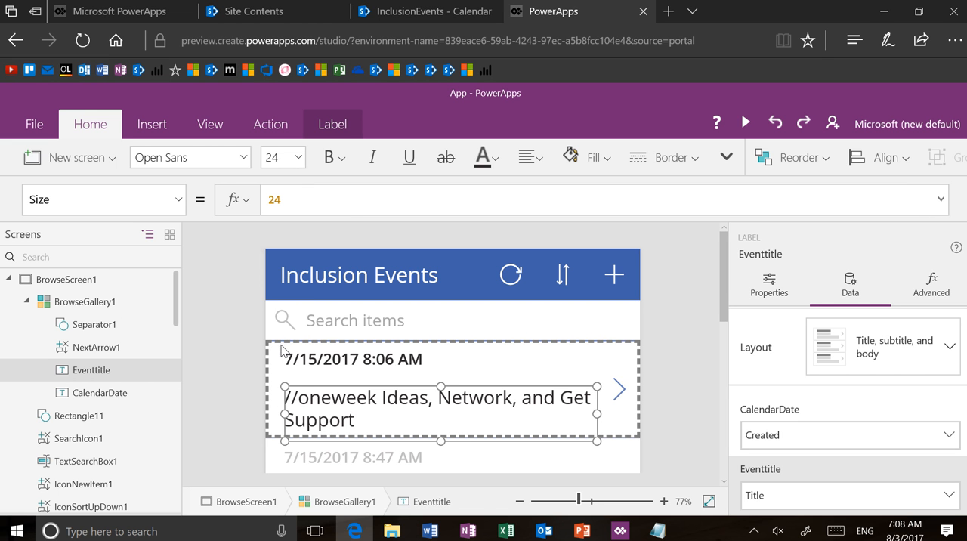
drag(472, 384, 473, 371)
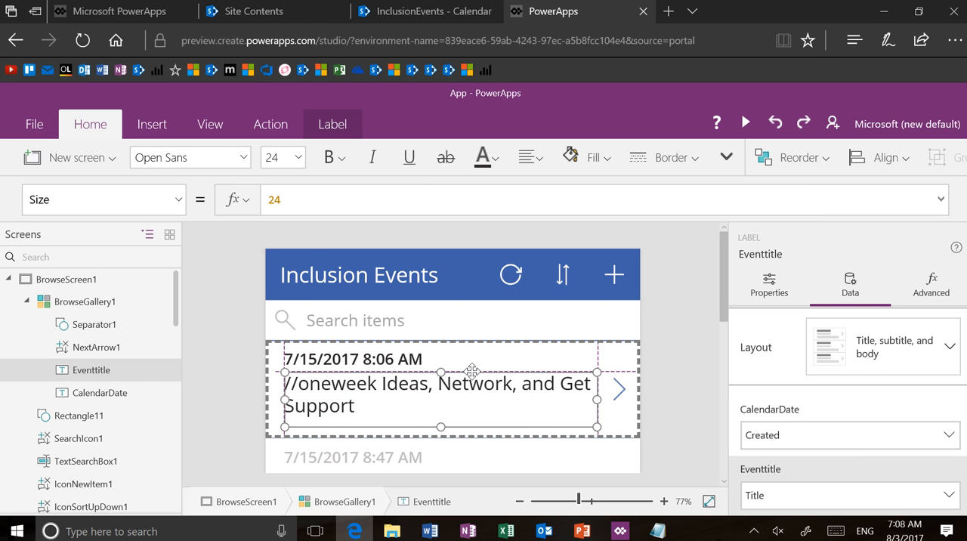
Step: Set the Eventtitle label's AutoHeight property to true
click(183, 201)
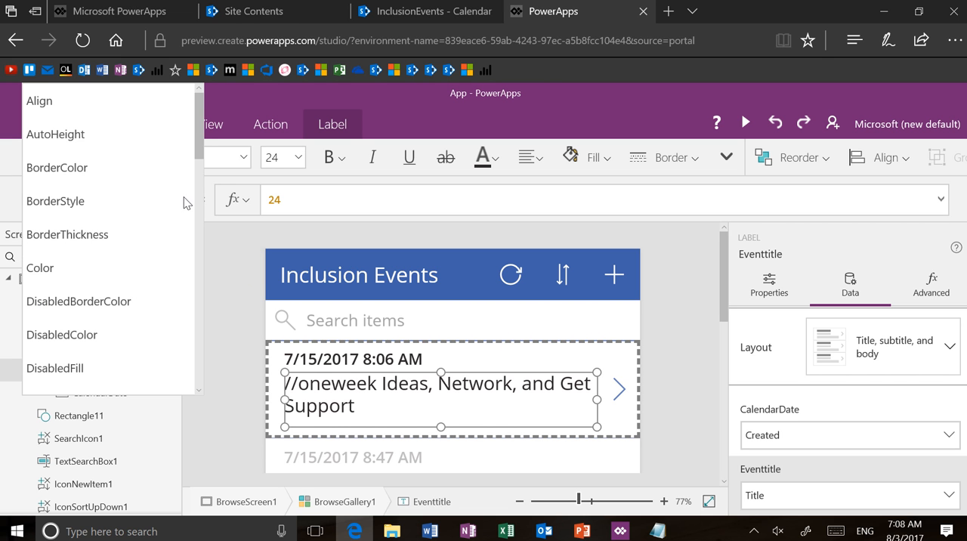
click(162, 136)
double_click(305, 203)
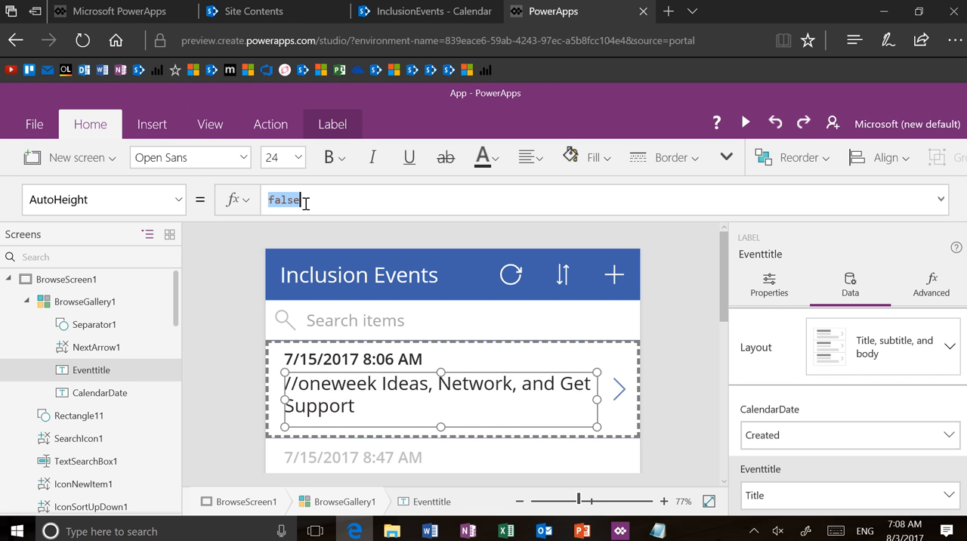
text(true)
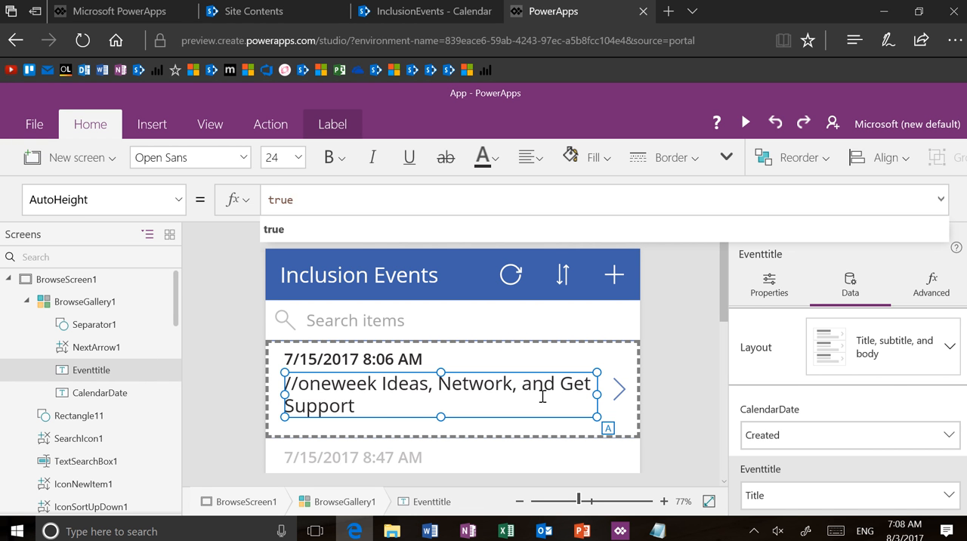
click(457, 226)
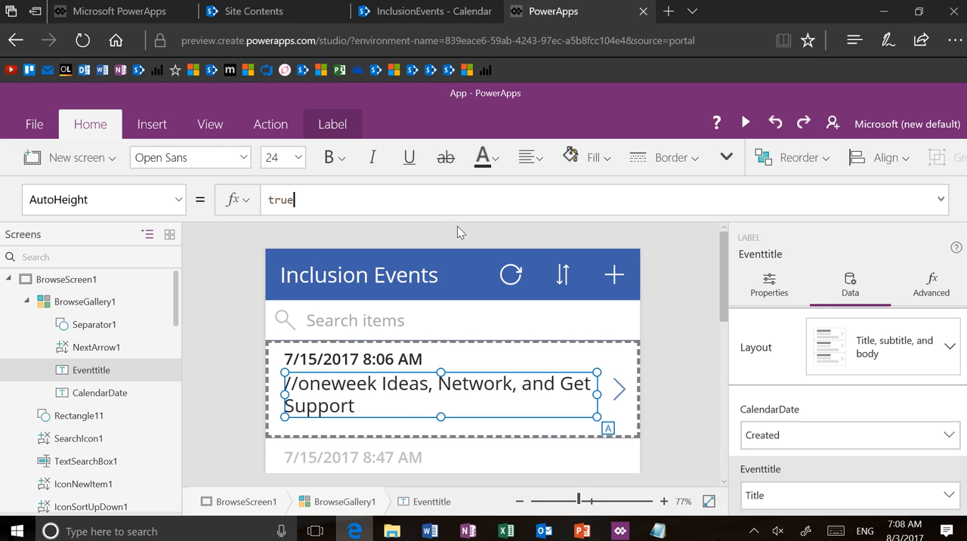
Step: Switch the Eventtitle label's auto height off and back on in its properties
click(762, 289)
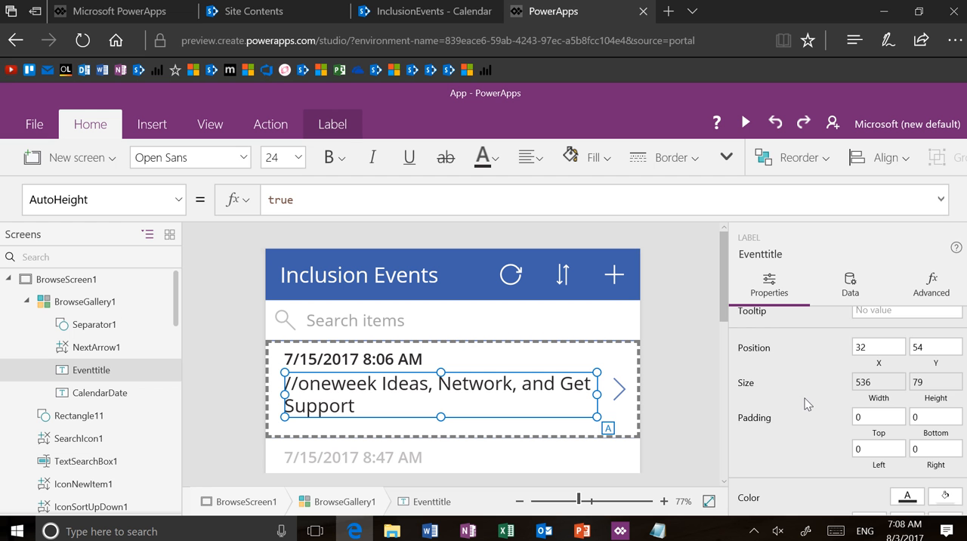
scroll(807, 427, down, 5)
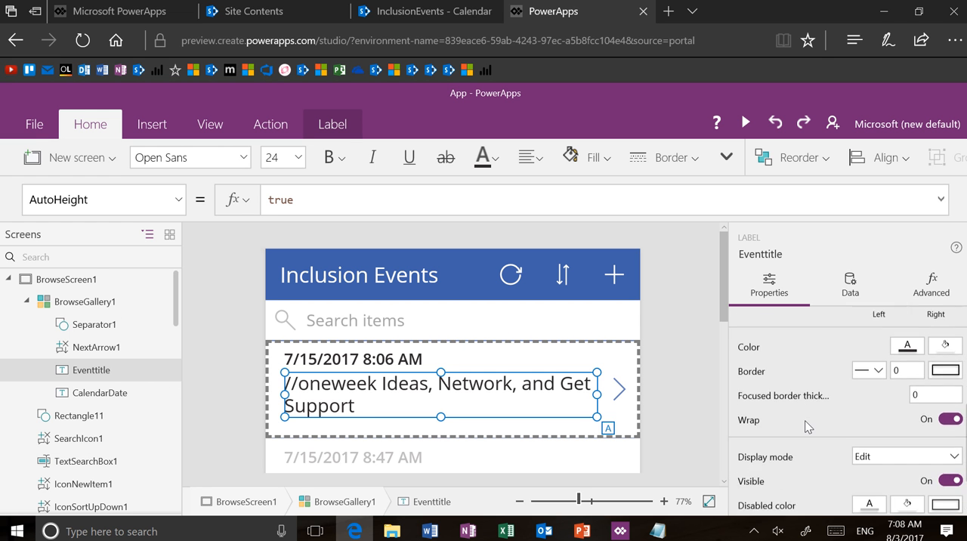
scroll(807, 427, up, 5)
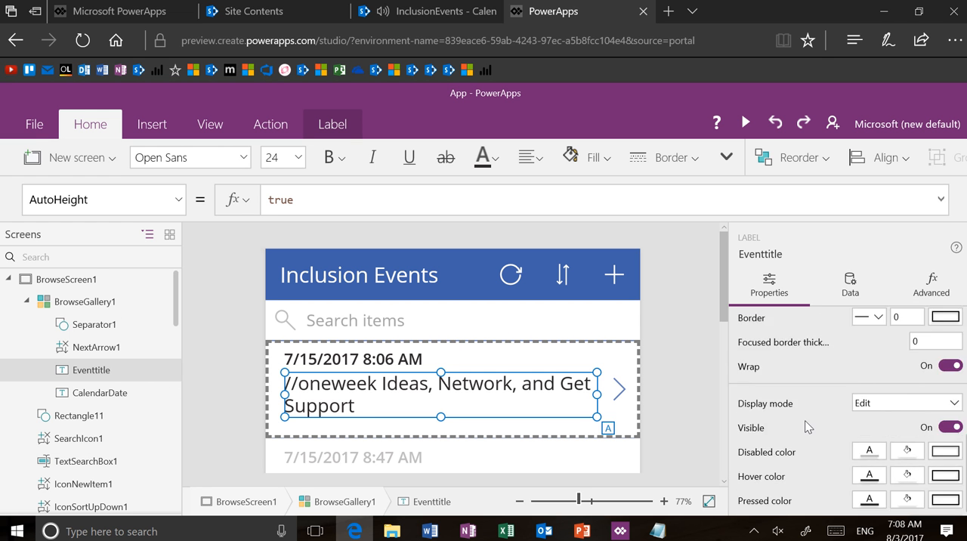
scroll(807, 427, up, 2)
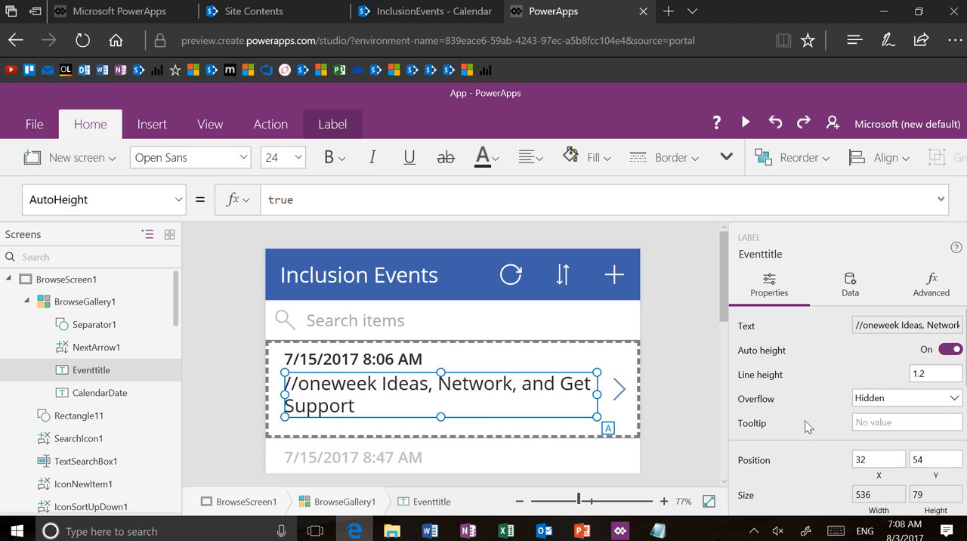
click(952, 351)
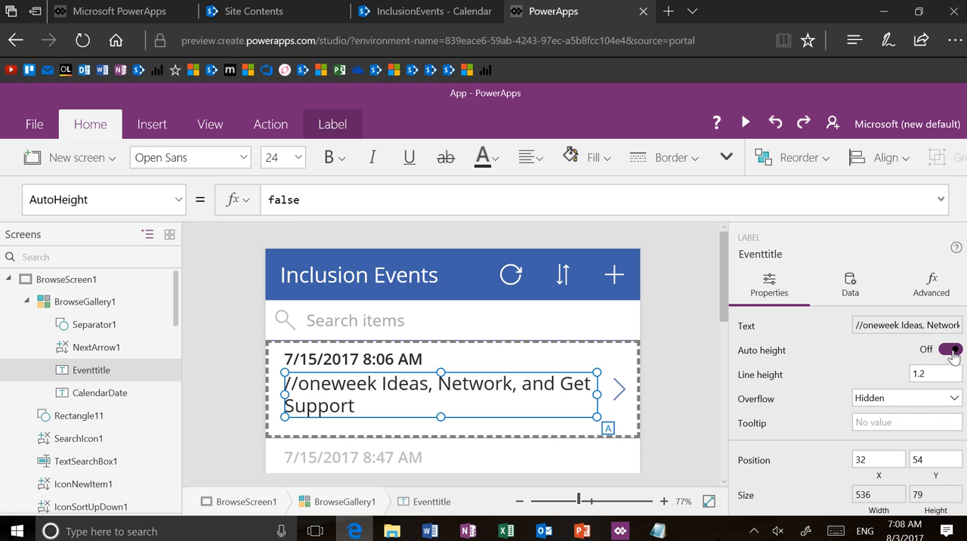
click(952, 351)
Step: Set the wrap count of BrowseGallery1 to 2 so events show in two columns
click(710, 502)
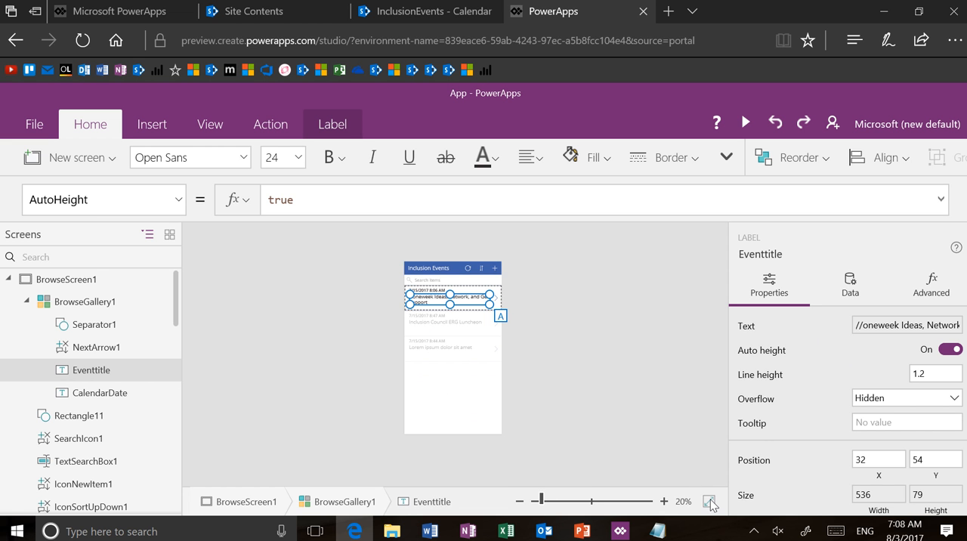
click(484, 423)
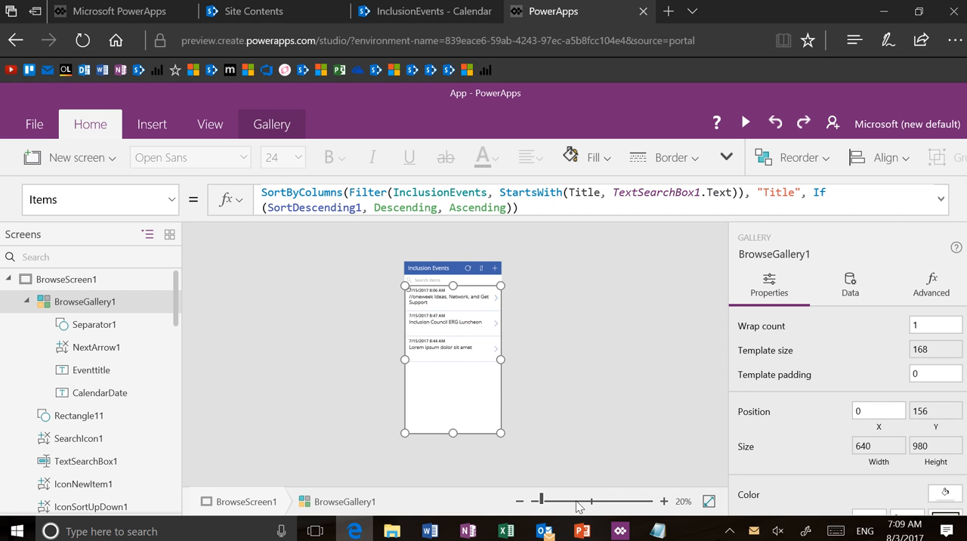
click(577, 501)
scroll(673, 412, up, 5)
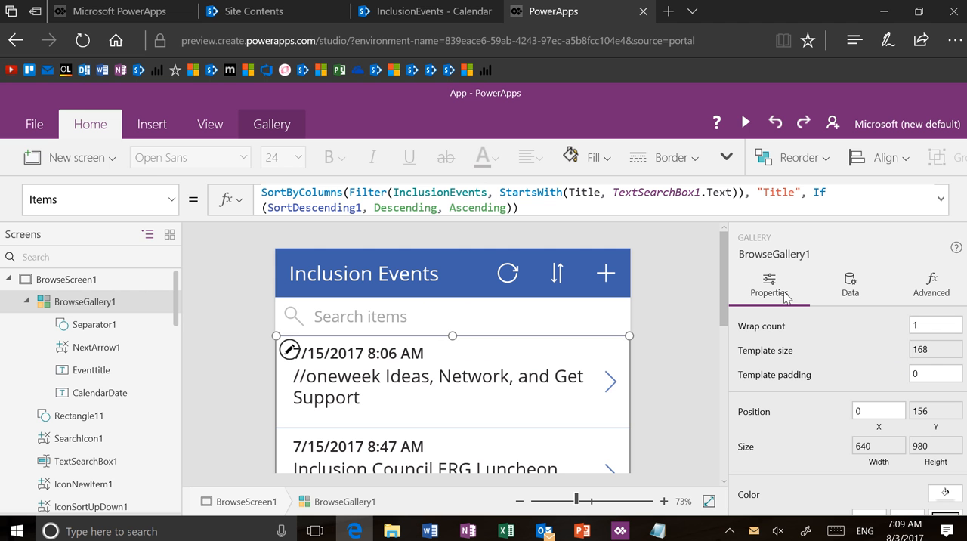
click(943, 327)
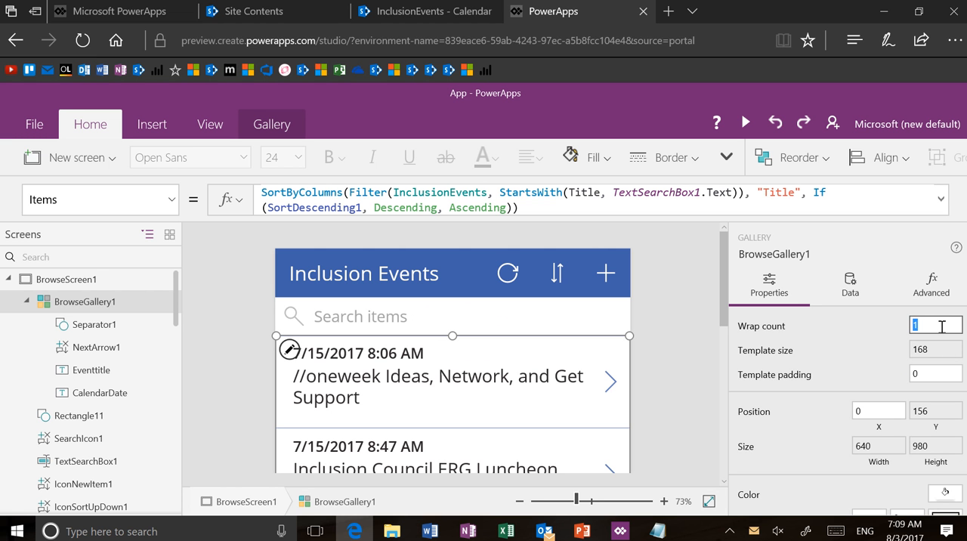
text(2)
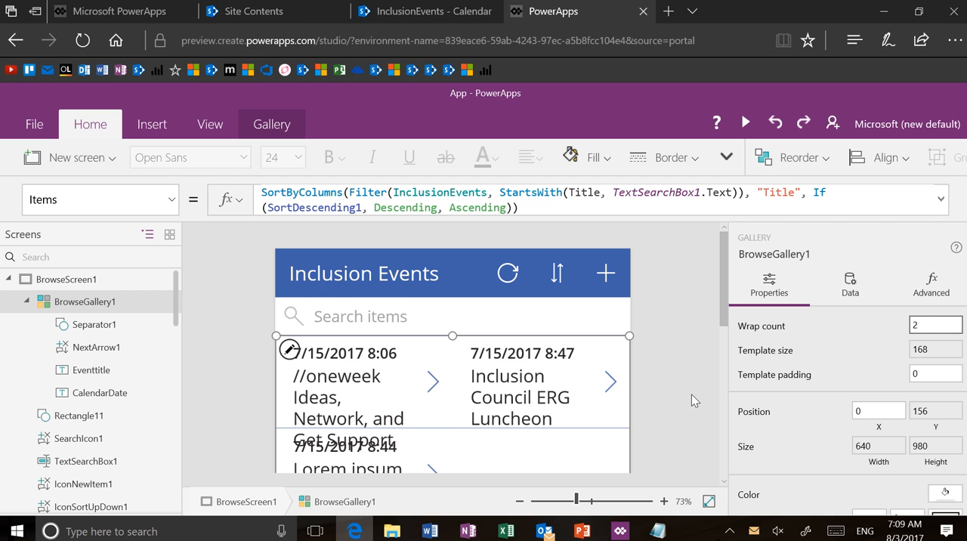
Step: Delete the next-arrow icon from the browse gallery's item template
scroll(682, 395, down, 2)
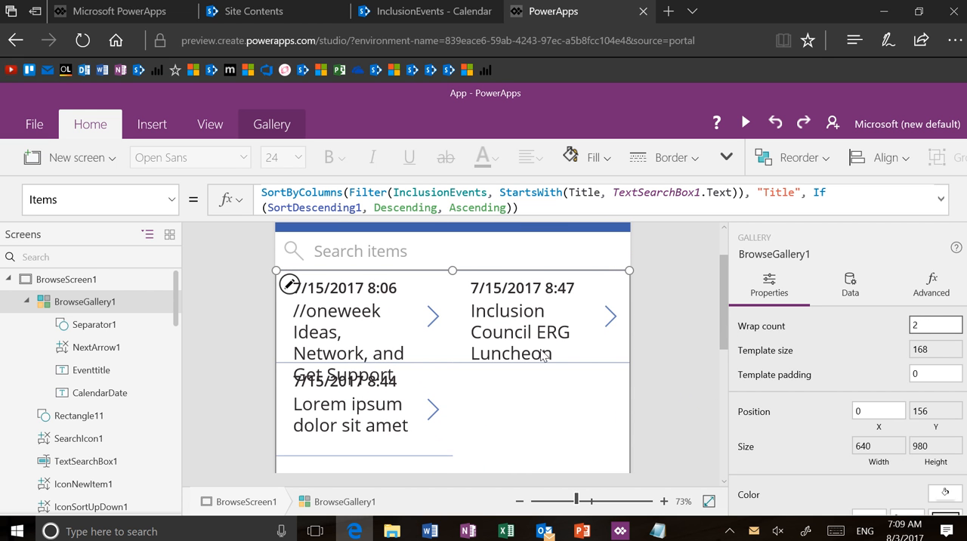
click(432, 316)
key(Delete)
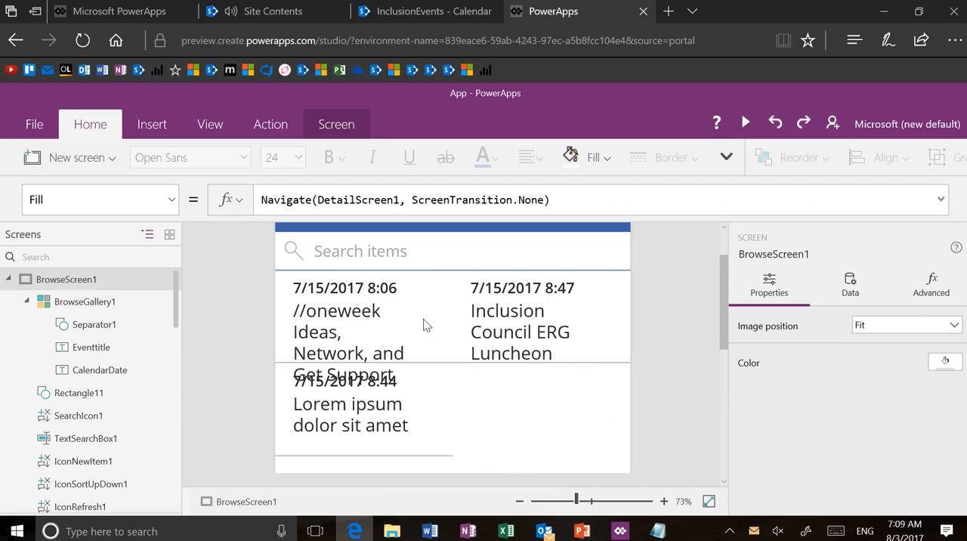
Step: Stretch the browse gallery's first item downward to a template size of about 380
right_click(421, 322)
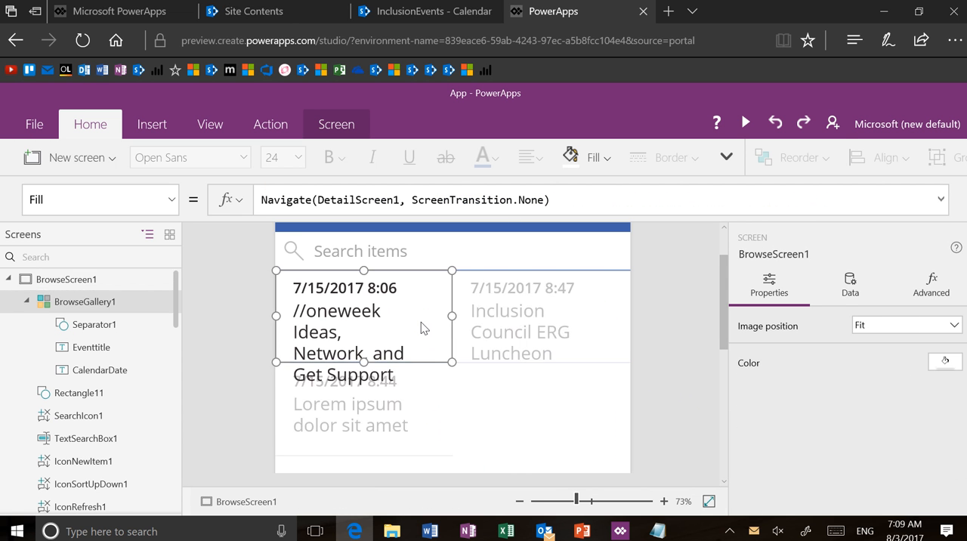
click(366, 361)
drag(364, 362, 369, 481)
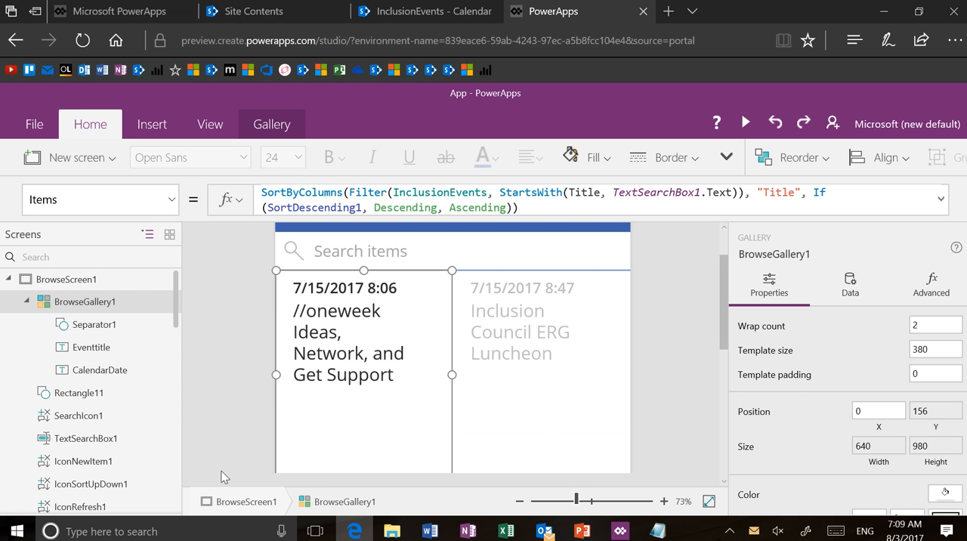
Step: Fill BrowseScreen1 with the lightest grey theme color, RGBA(230, 230, 230, 1)
click(109, 280)
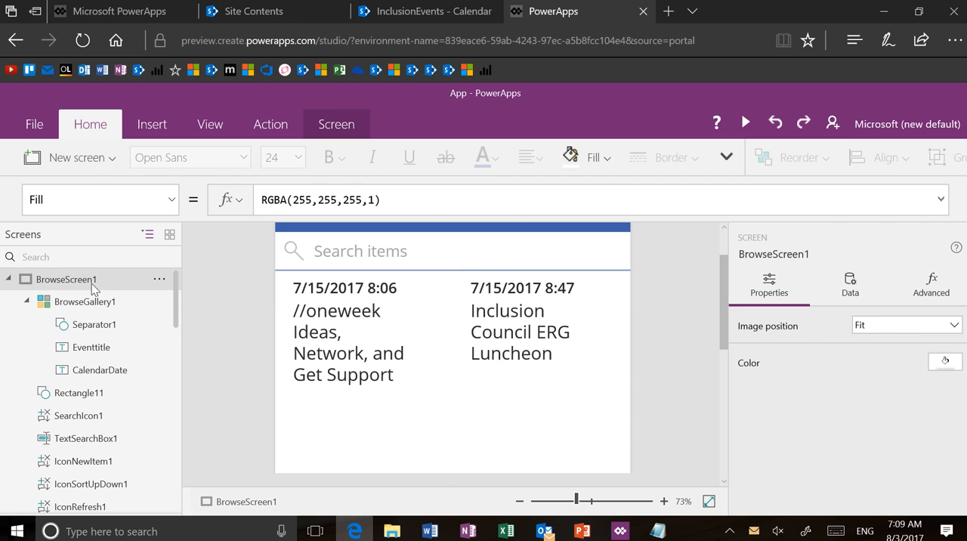
click(607, 170)
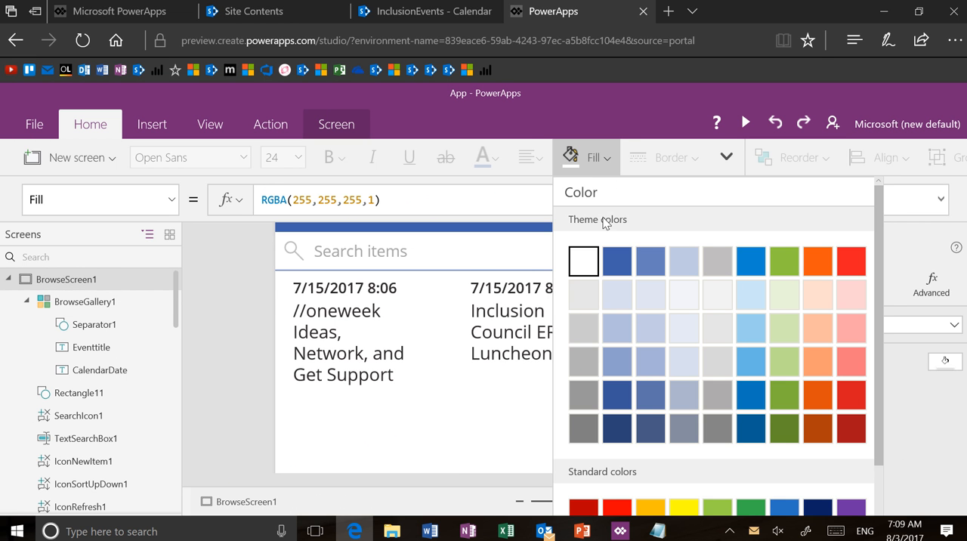
click(589, 302)
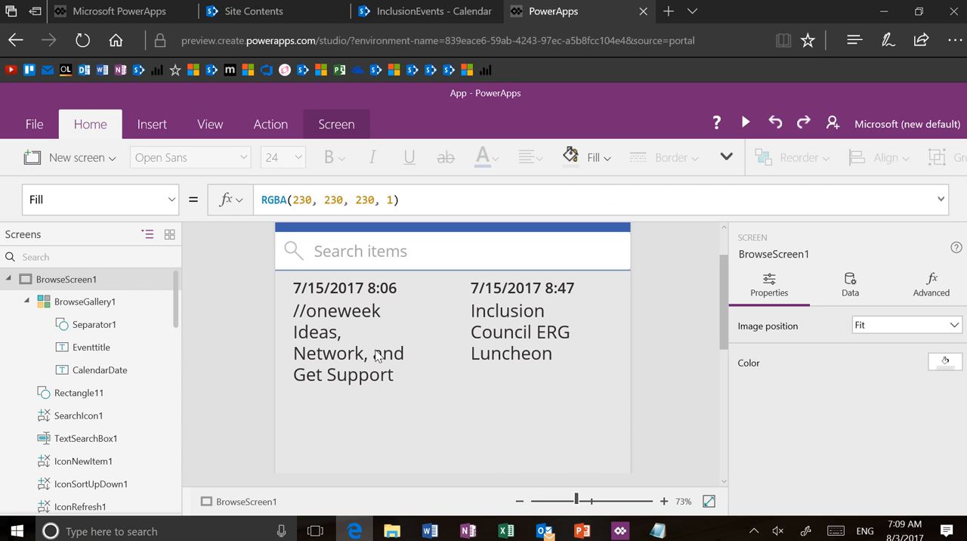
Step: Set BrowseGallery1's TemplateFill property to White
click(390, 354)
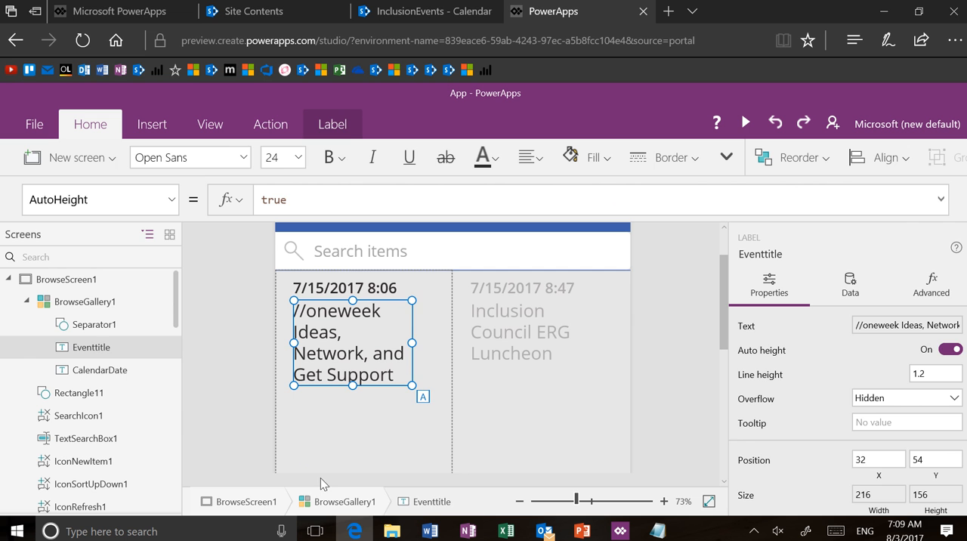
click(341, 502)
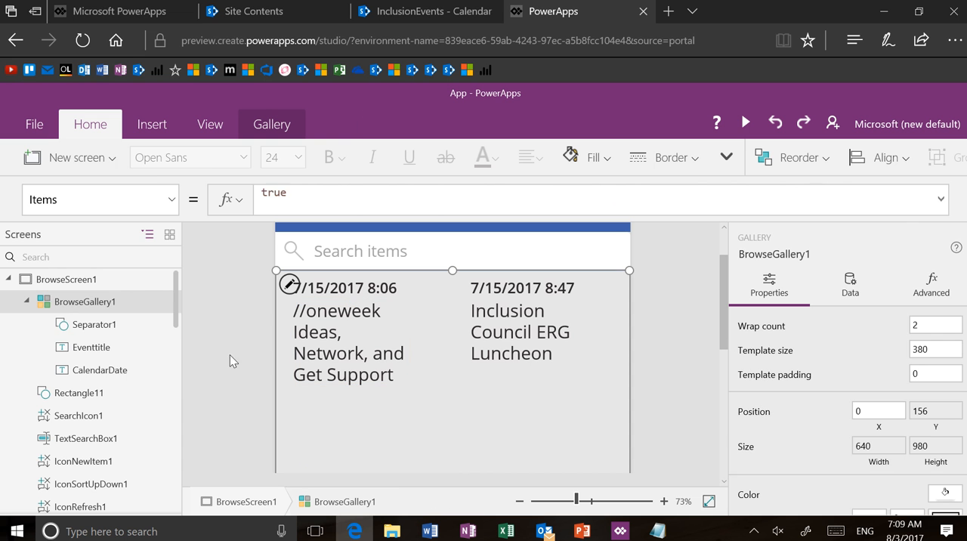
click(171, 201)
scroll(162, 269, down, 3)
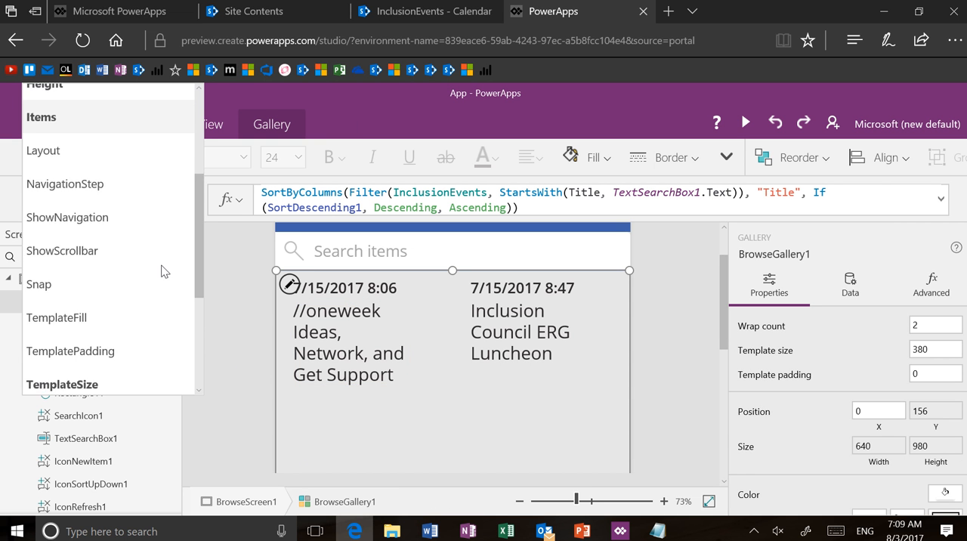
scroll(162, 265, down, 2)
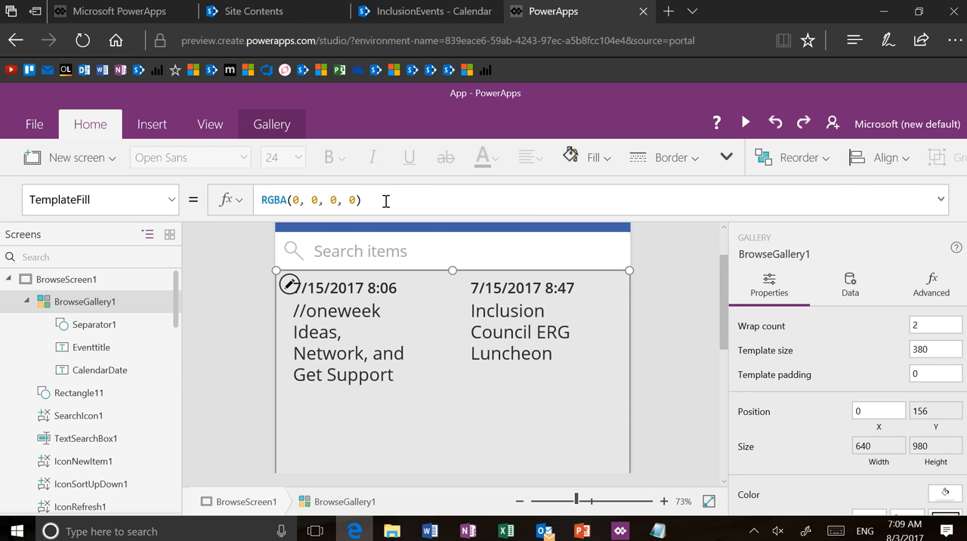
drag(384, 201, 227, 185)
text(WHITE)
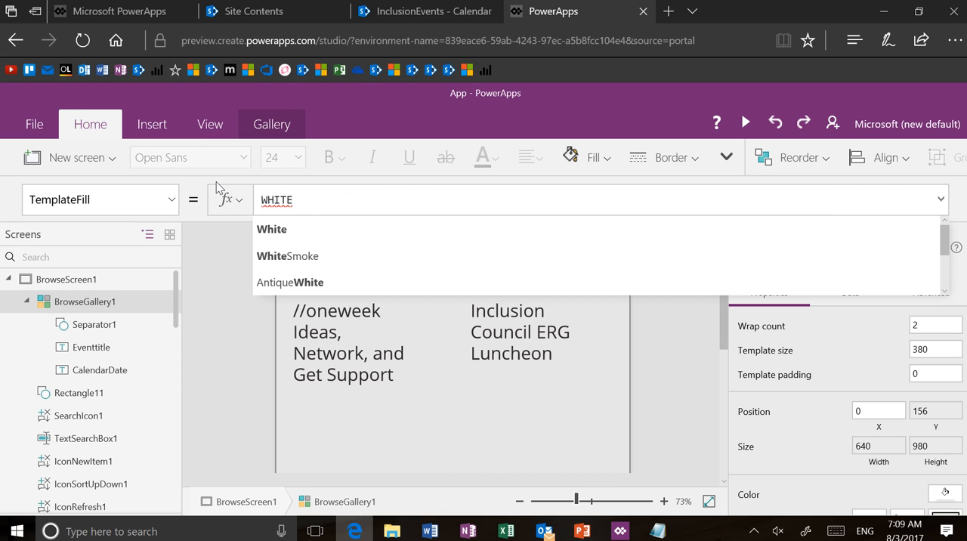
key(Tab)
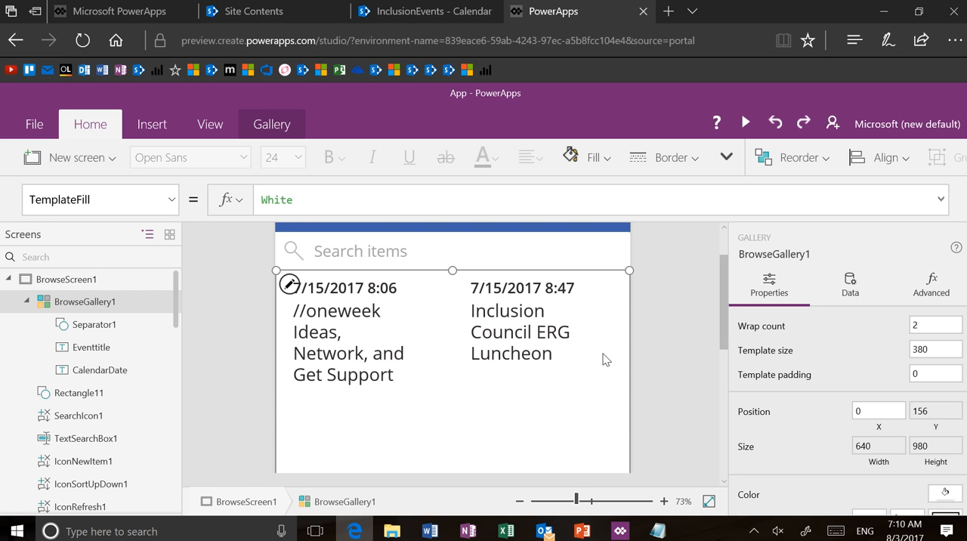
Step: Set BrowseGallery1's TemplatePadding property to 25
click(173, 203)
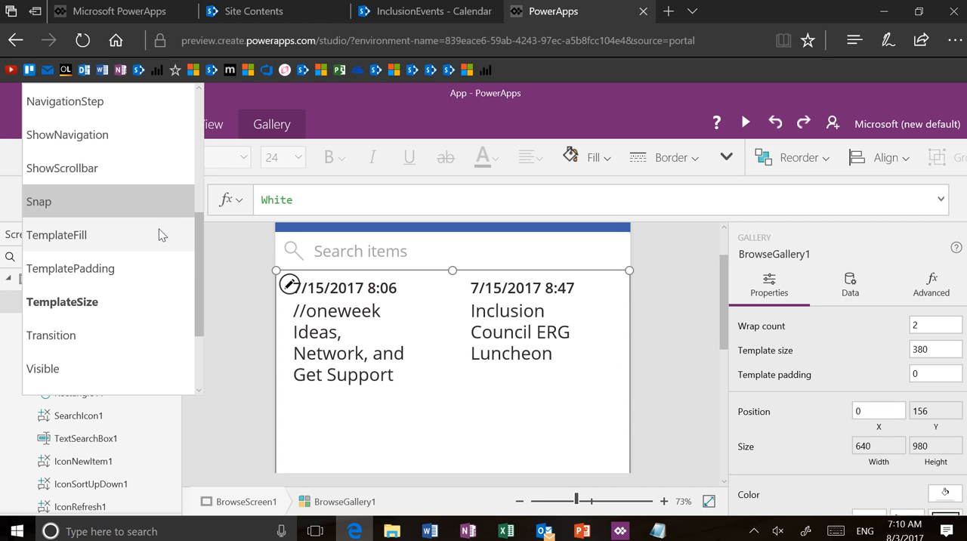
click(145, 272)
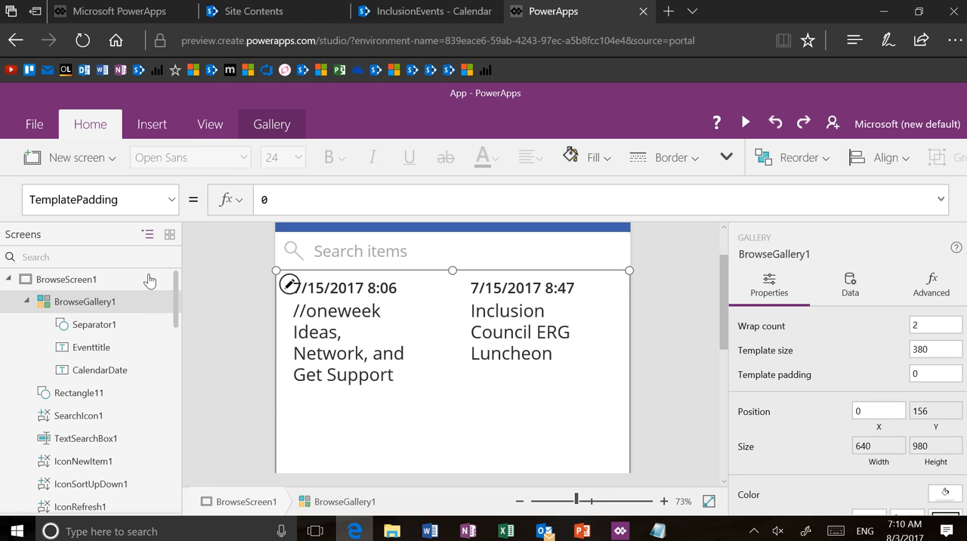
click(280, 206)
text(25)
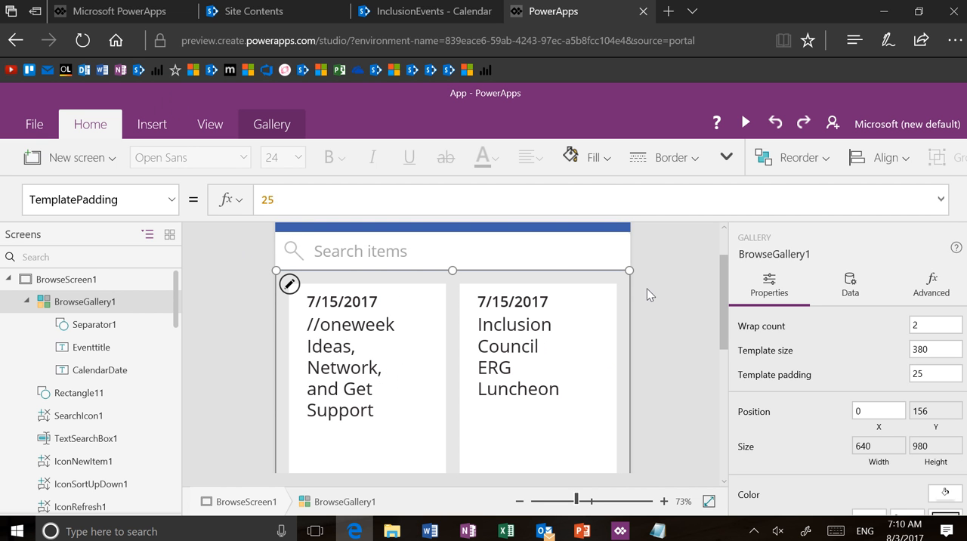
Step: Make the Eventtitle label in the gallery card bold and set its font size to 20
mouse_move(722, 332)
mouse_down()
mouse_move(725, 406)
mouse_move(725, 342)
mouse_up()
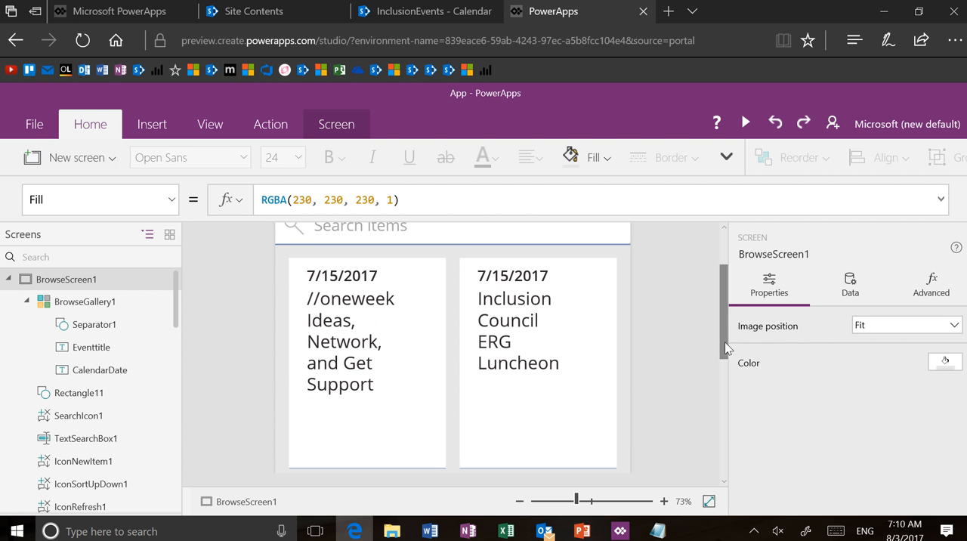
scroll(688, 348, up, 2)
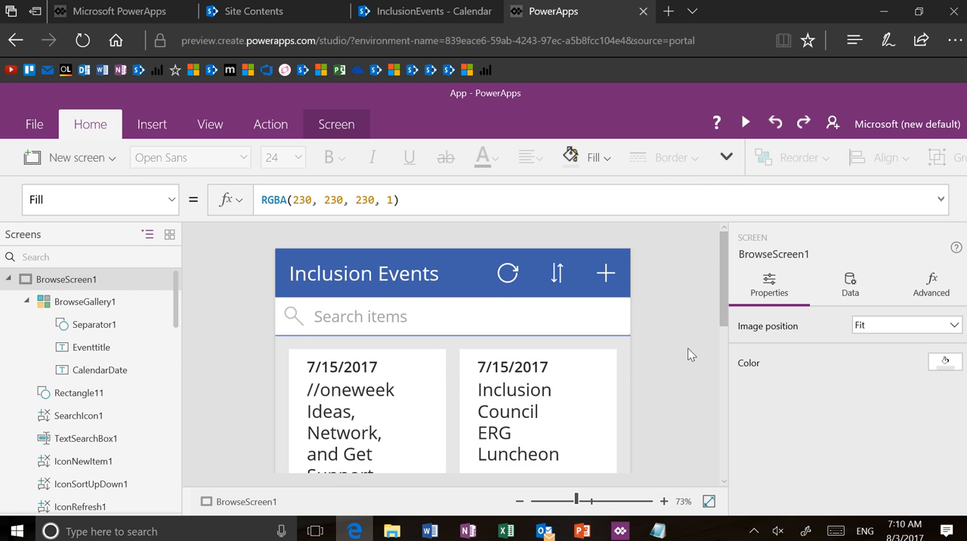
scroll(688, 349, down, 2)
scroll(688, 348, down, 1)
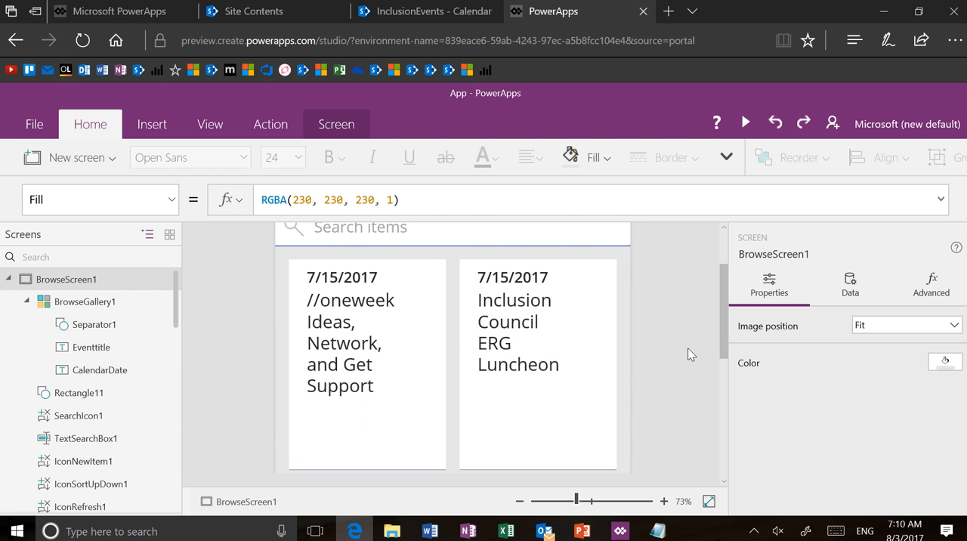
click(375, 362)
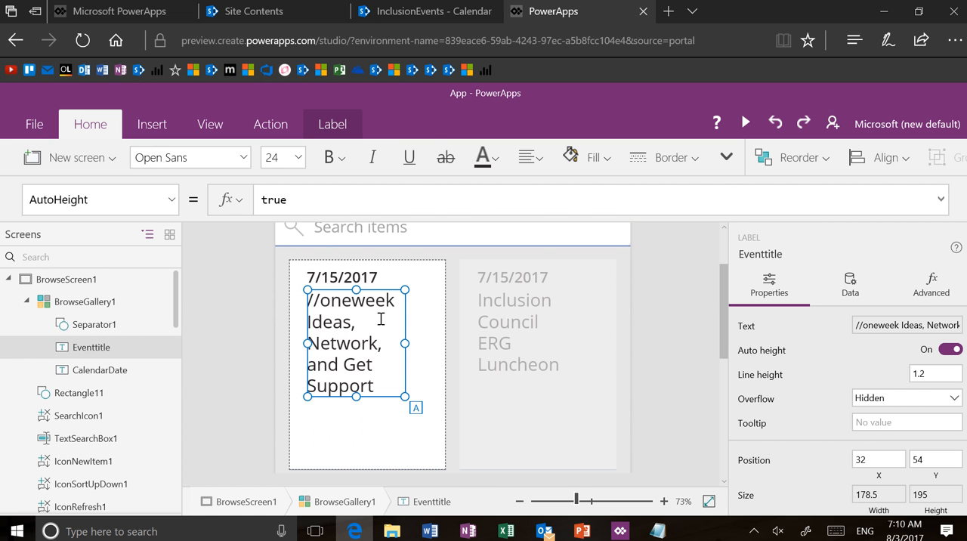
click(330, 159)
click(325, 182)
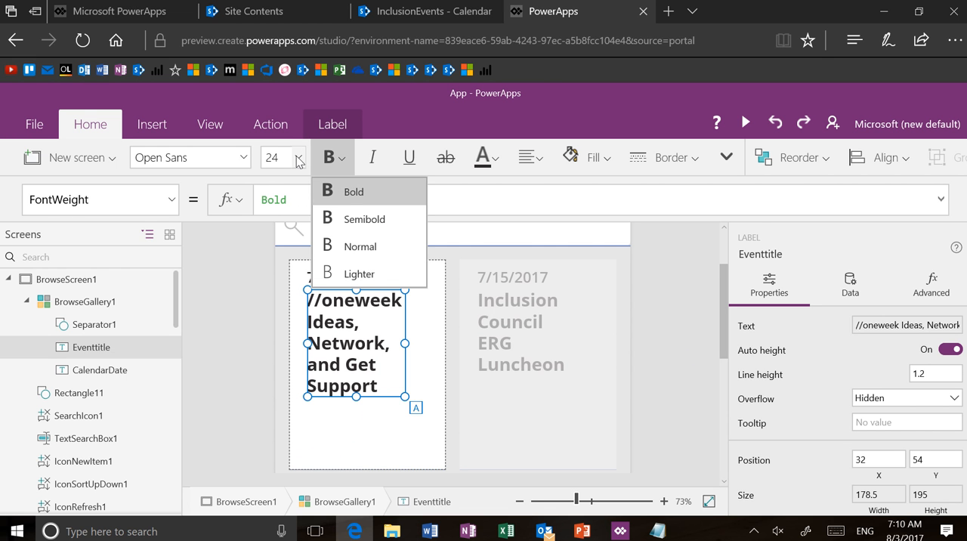
click(298, 159)
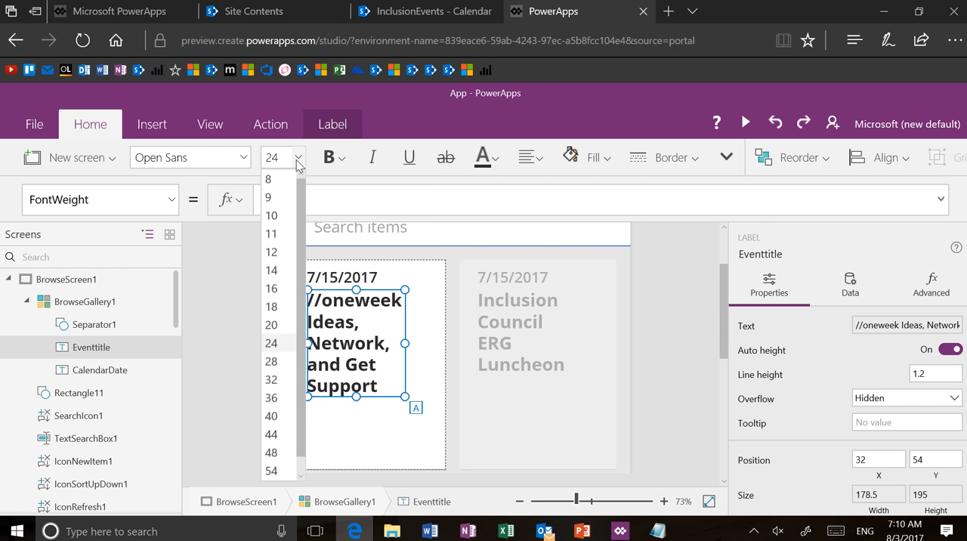
click(282, 324)
Step: Move the Eventtitle label down within the gallery card to about Y 135
click(282, 316)
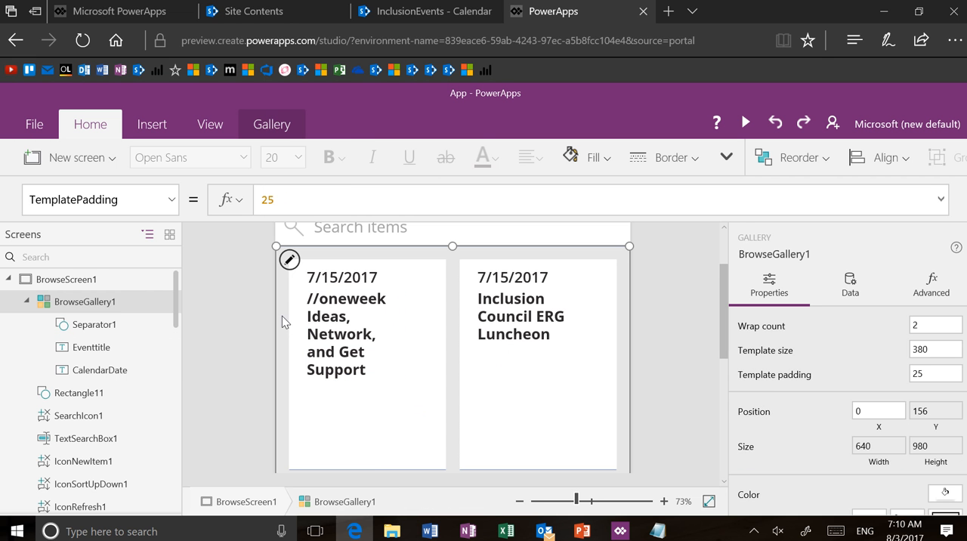
click(334, 325)
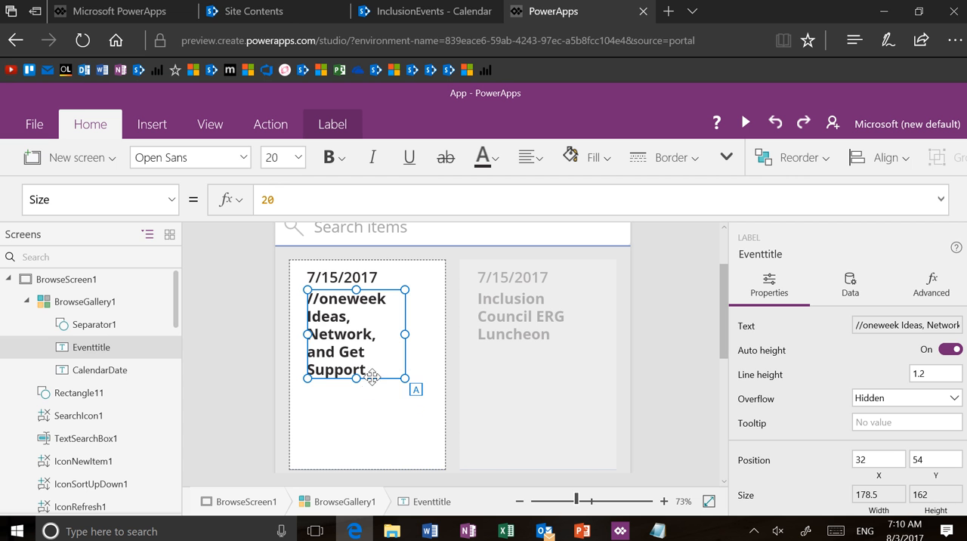
drag(373, 378, 373, 423)
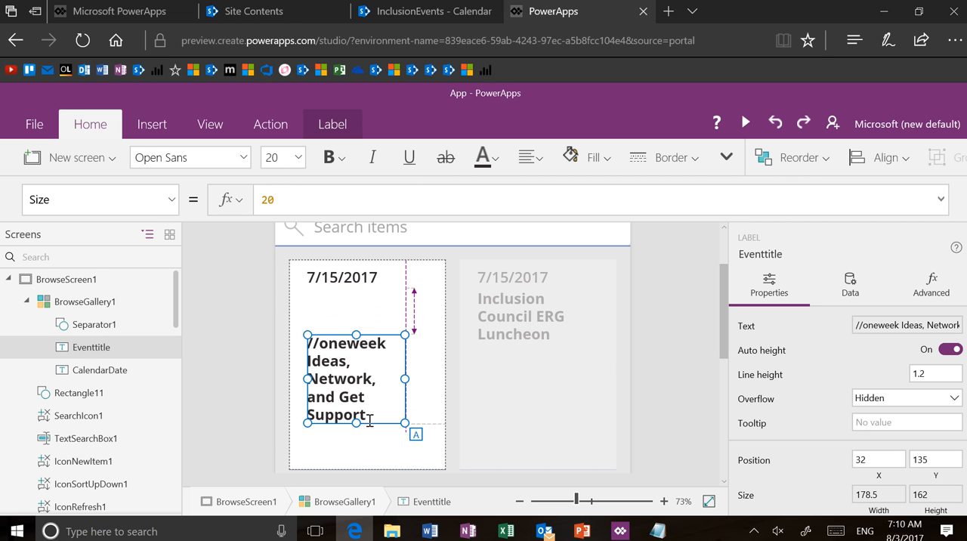
Step: Move the CalendarDate label down within the gallery card to about Y 99, just above the event title
click(357, 290)
click(370, 297)
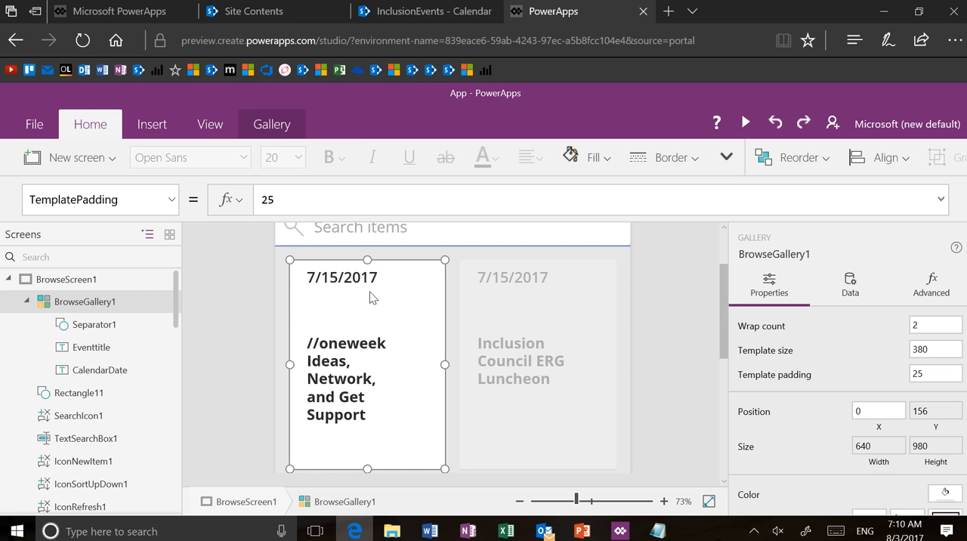
click(369, 291)
drag(367, 288, 376, 325)
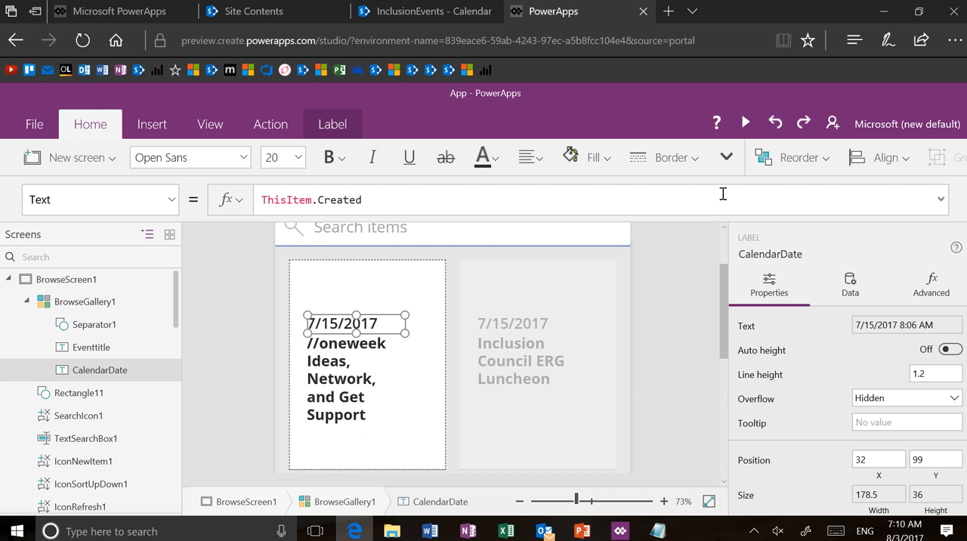
click(937, 301)
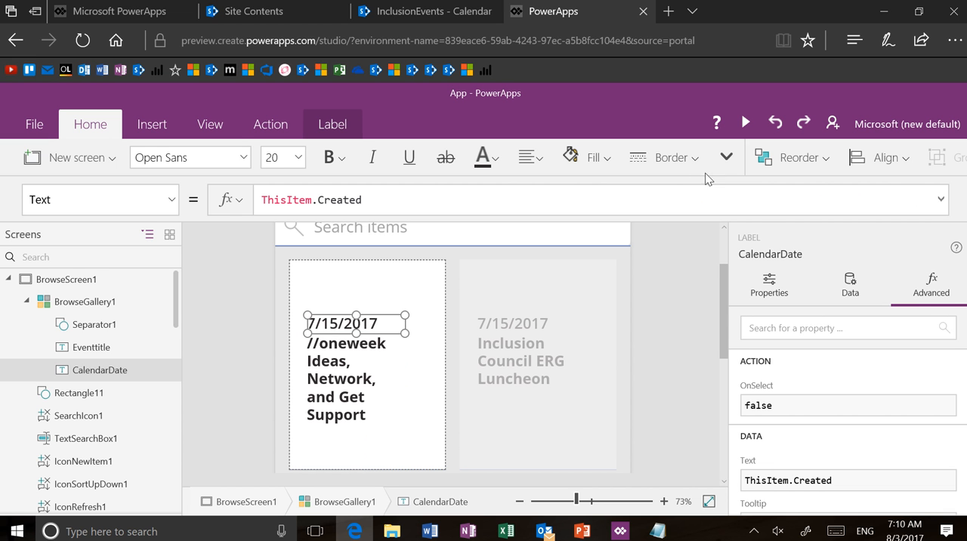
Step: Insert a rectangle into the gallery card and fit it across the card's full width as a header band at its upper edge
click(159, 123)
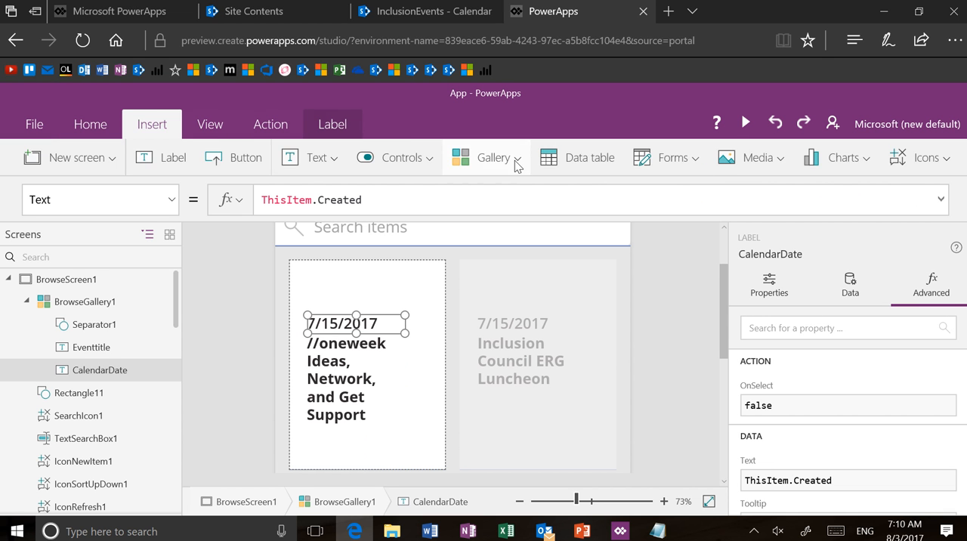
click(920, 170)
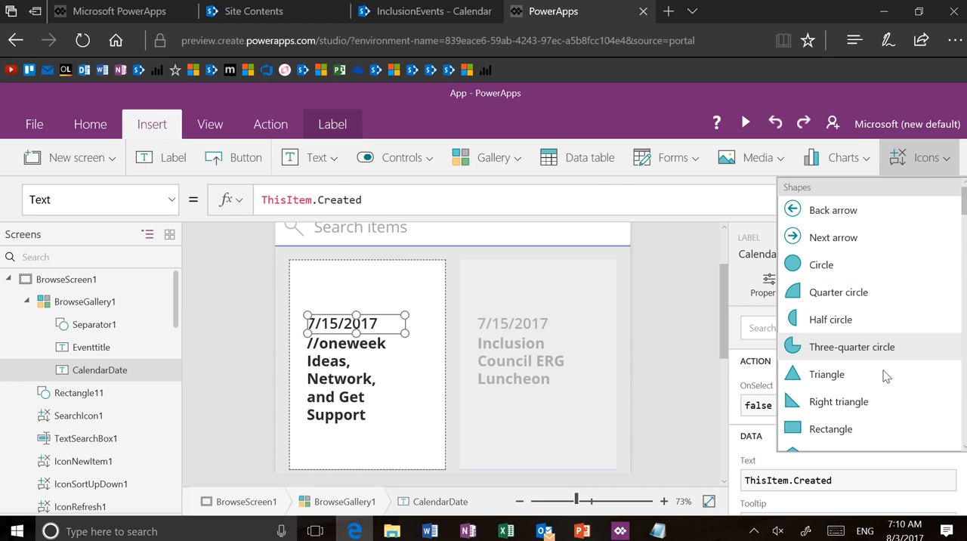
click(881, 437)
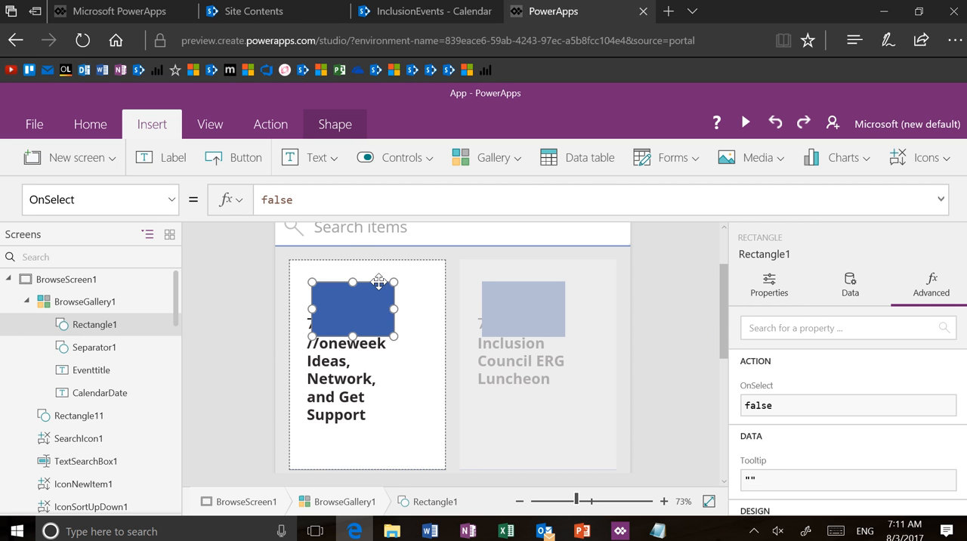
drag(384, 279, 444, 286)
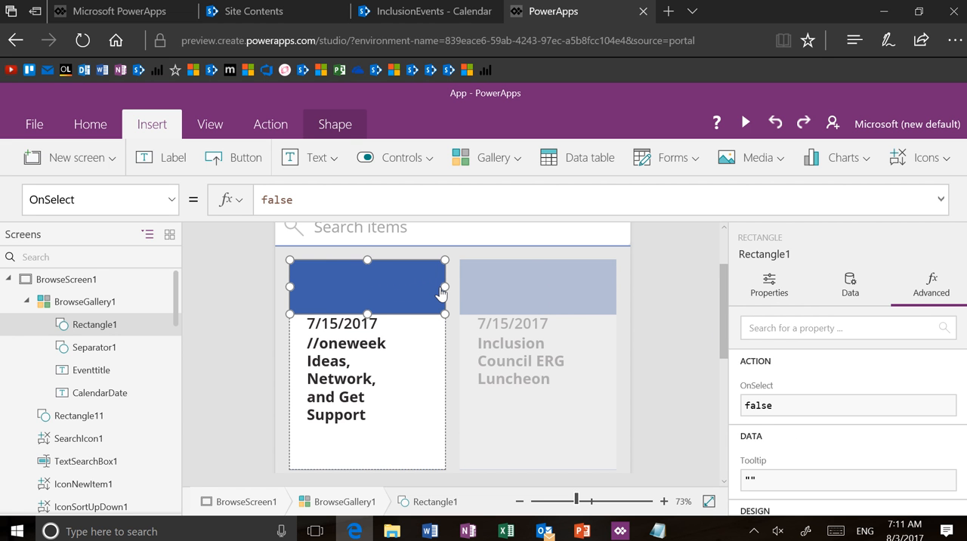
Step: Move the CalendarDate label up onto the blue header rectangle and bring the label to the front
click(363, 330)
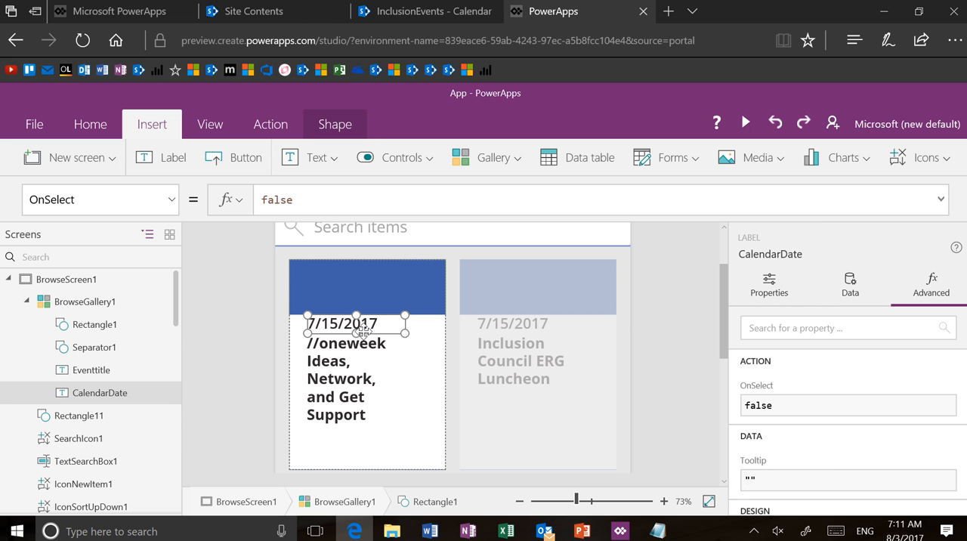
drag(367, 324, 369, 298)
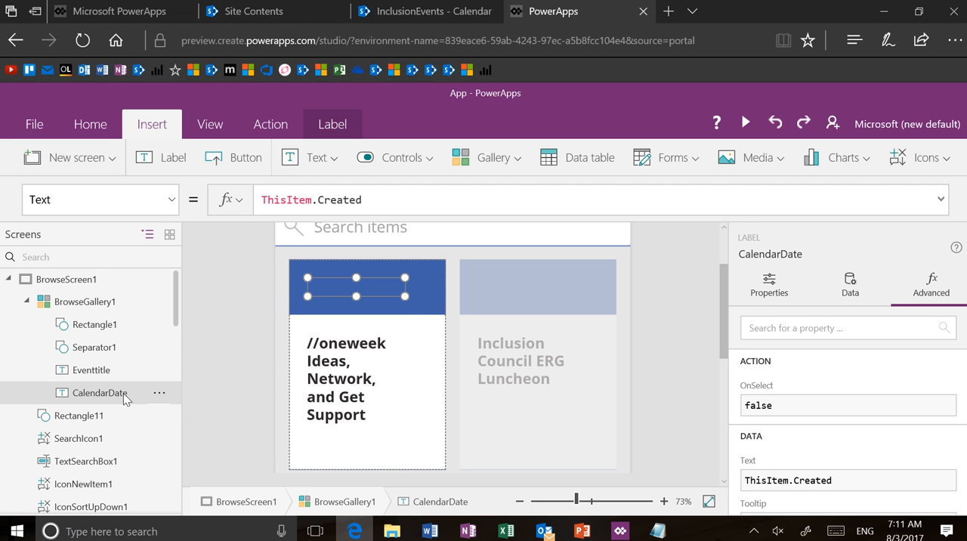
click(91, 126)
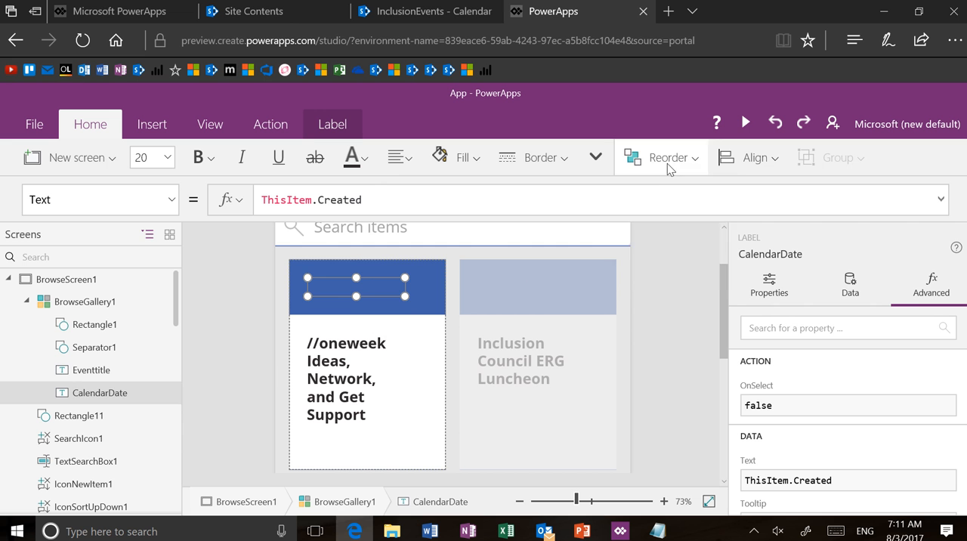
click(669, 160)
click(674, 198)
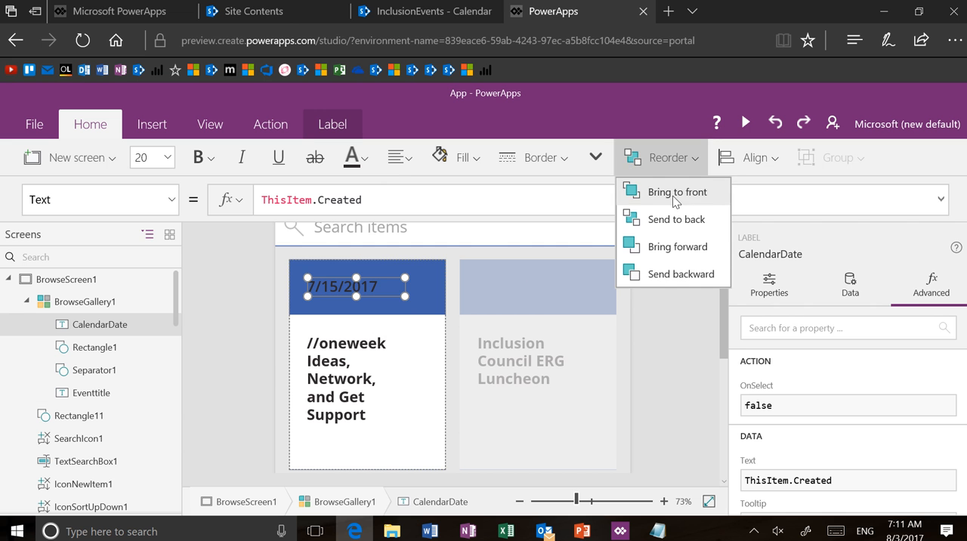
Step: Set the CalendarDate text color to white and shift the label toward the lower middle of the header rectangle
click(371, 164)
click(371, 166)
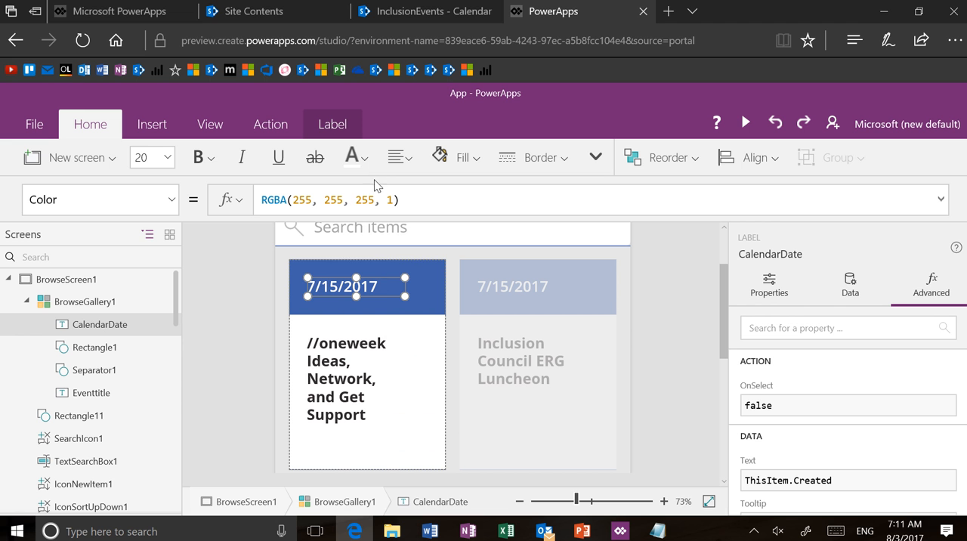
drag(383, 289, 406, 307)
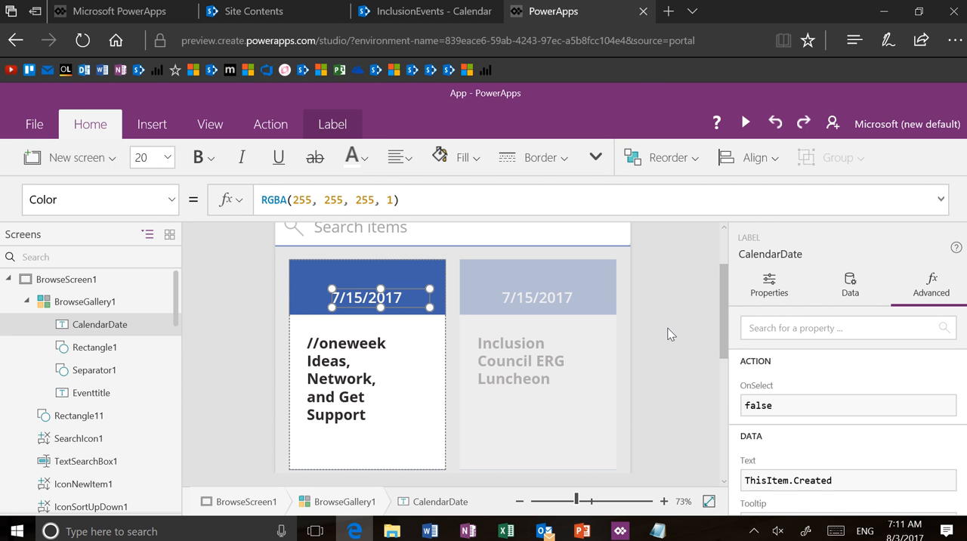
click(707, 501)
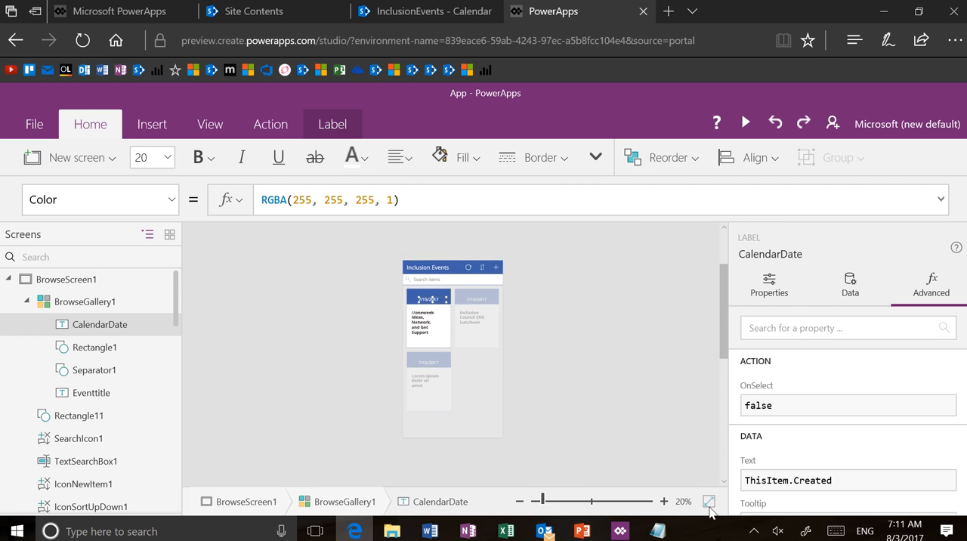
click(645, 373)
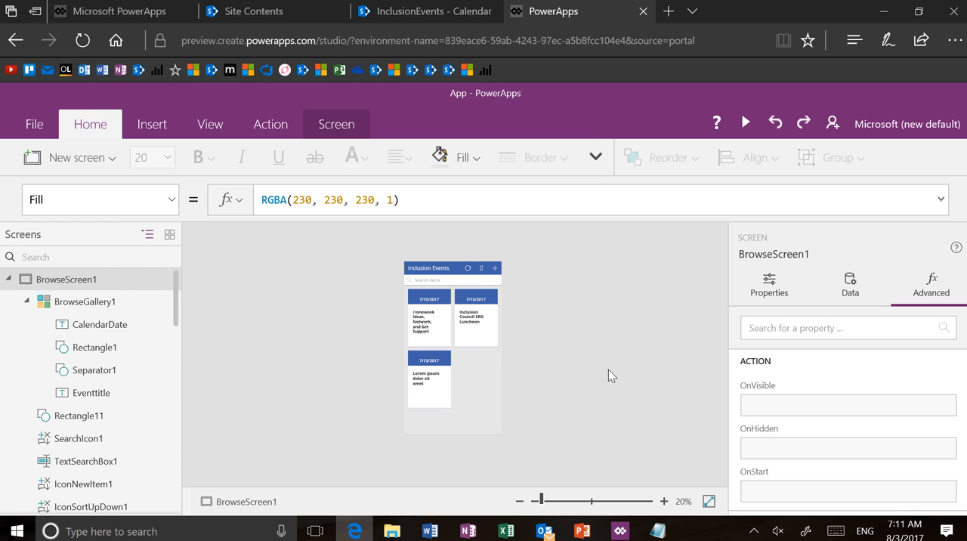
Step: On DetailScreen1, lower the upper edge of DetailForm1 to leave an empty band beneath the title bar
scroll(139, 330, down, 5)
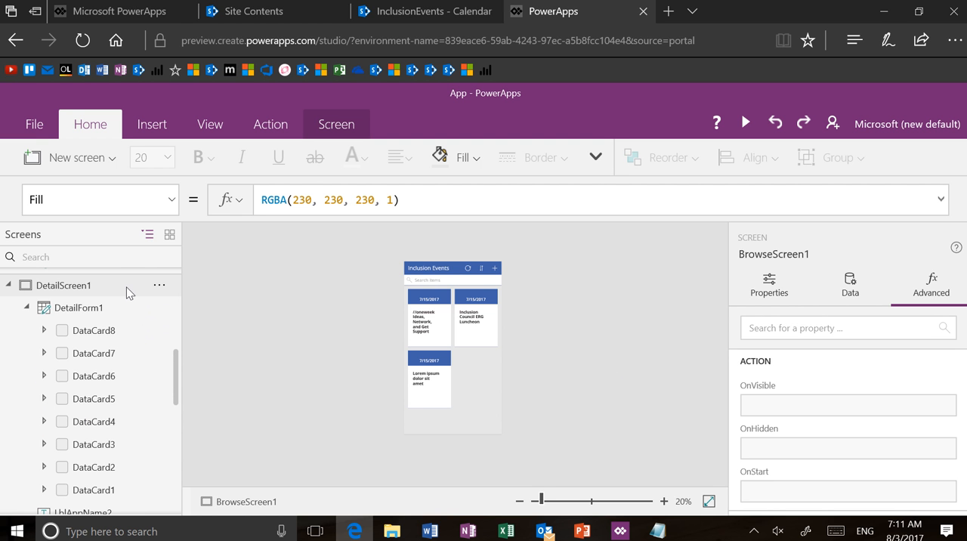
click(126, 287)
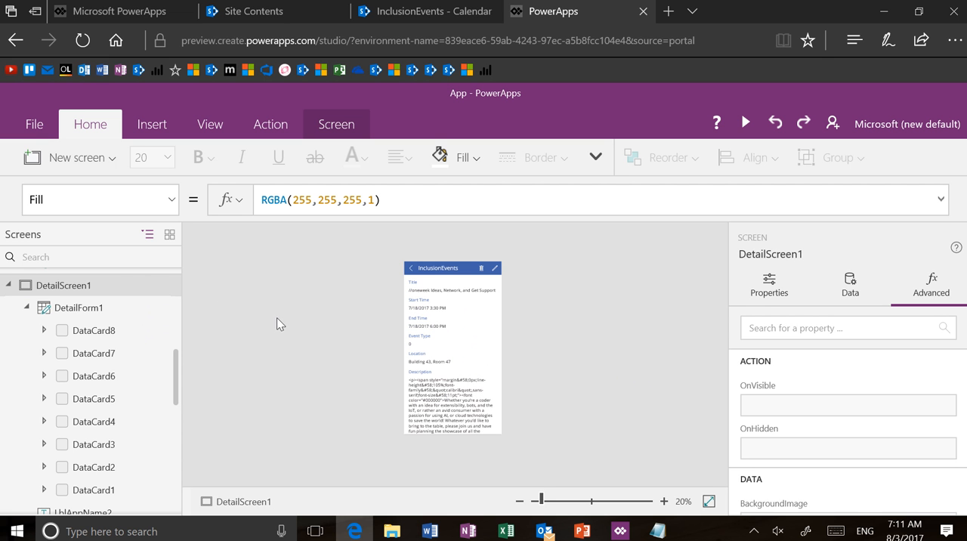
click(618, 502)
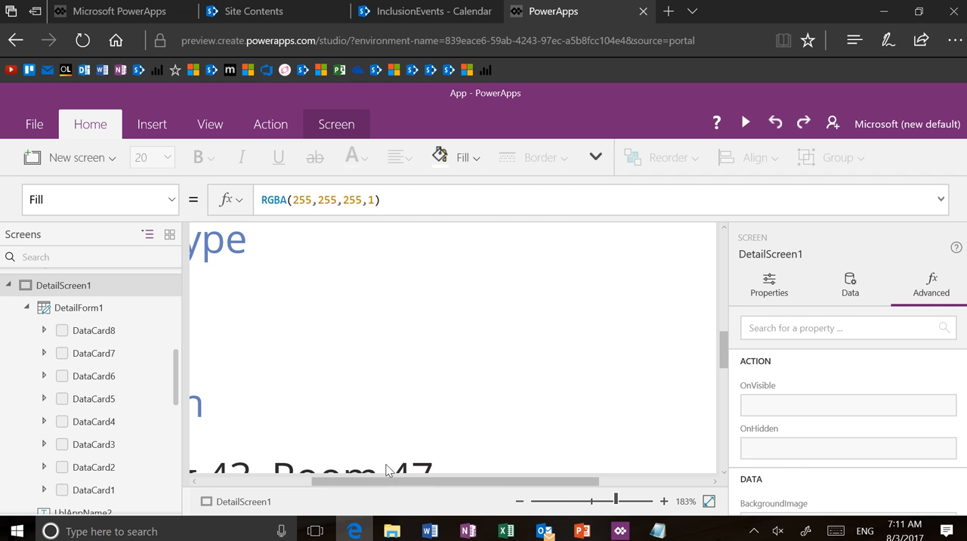
click(303, 482)
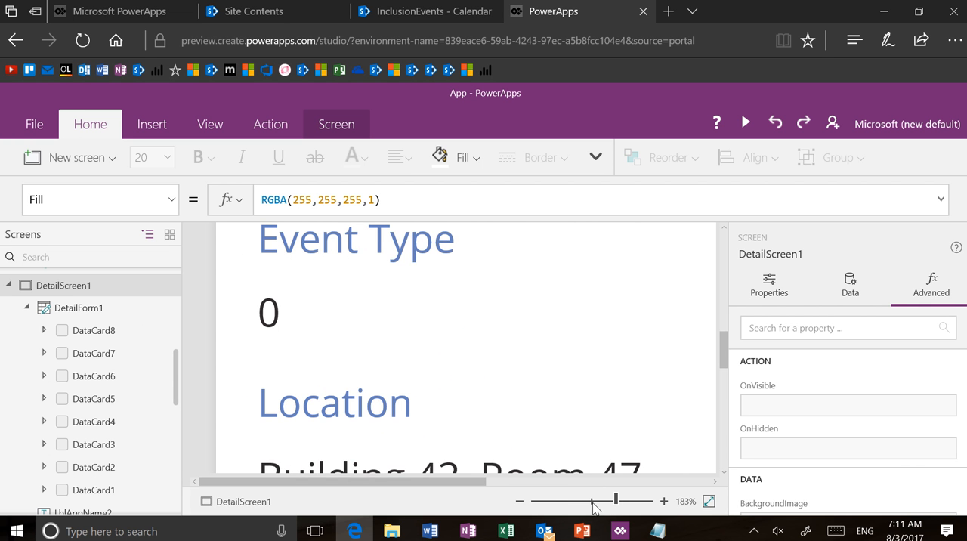
drag(594, 508, 550, 503)
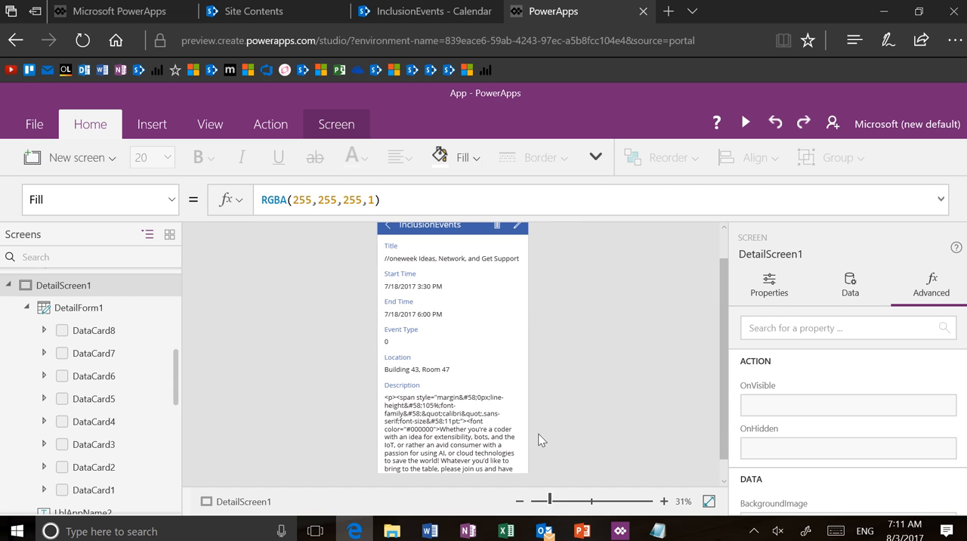
click(476, 333)
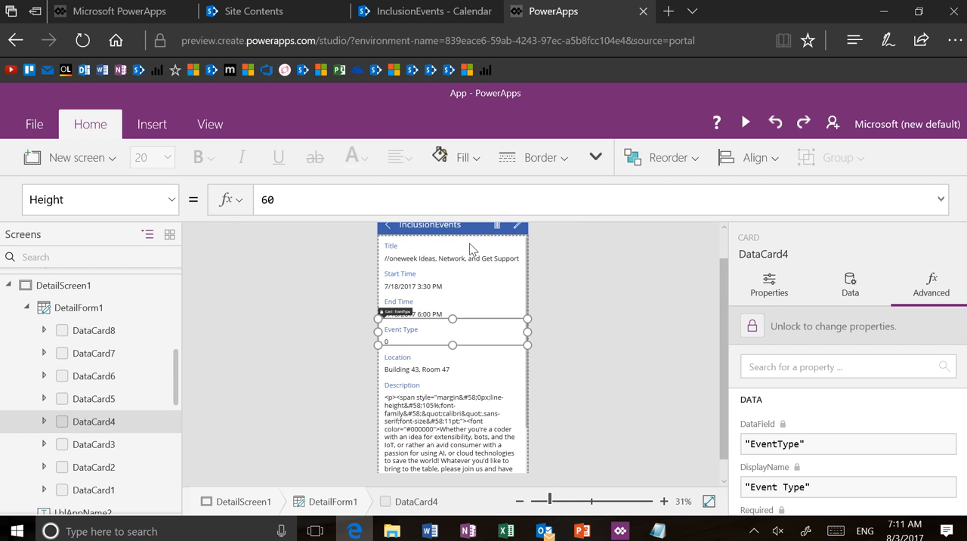
click(474, 250)
click(492, 327)
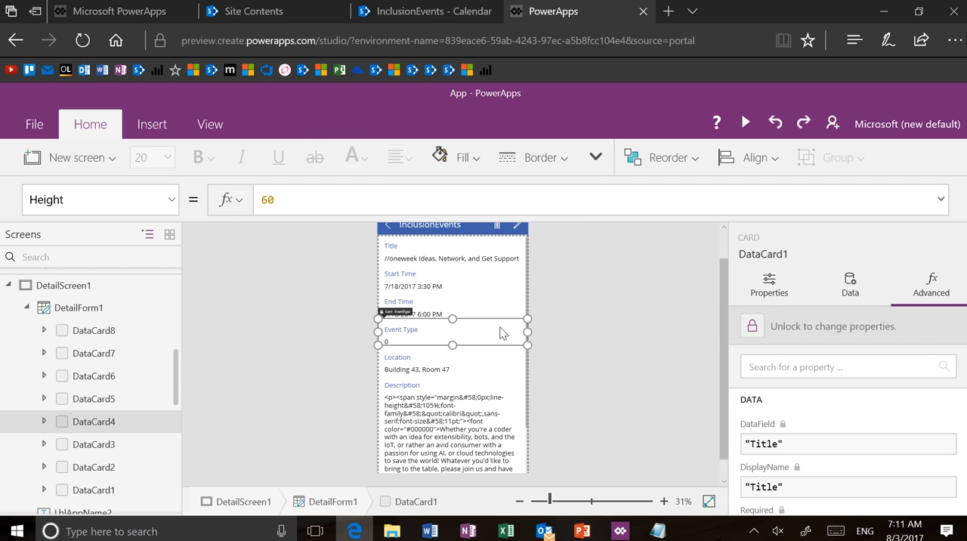
click(524, 367)
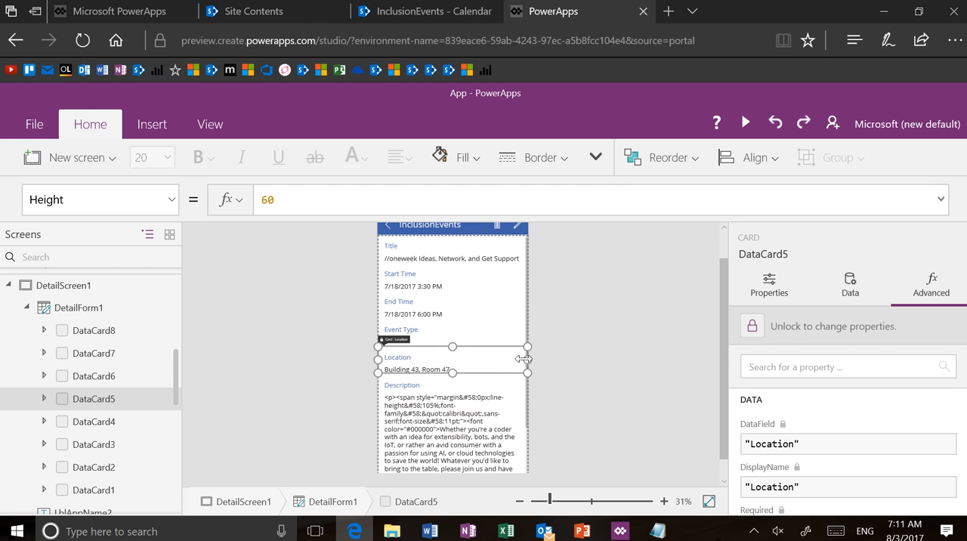
click(337, 503)
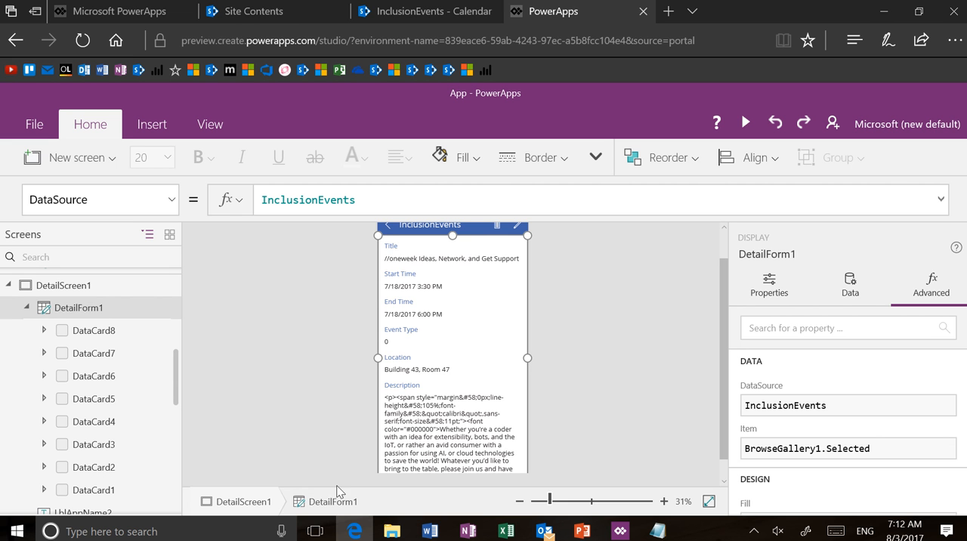
drag(458, 235, 458, 297)
click(461, 276)
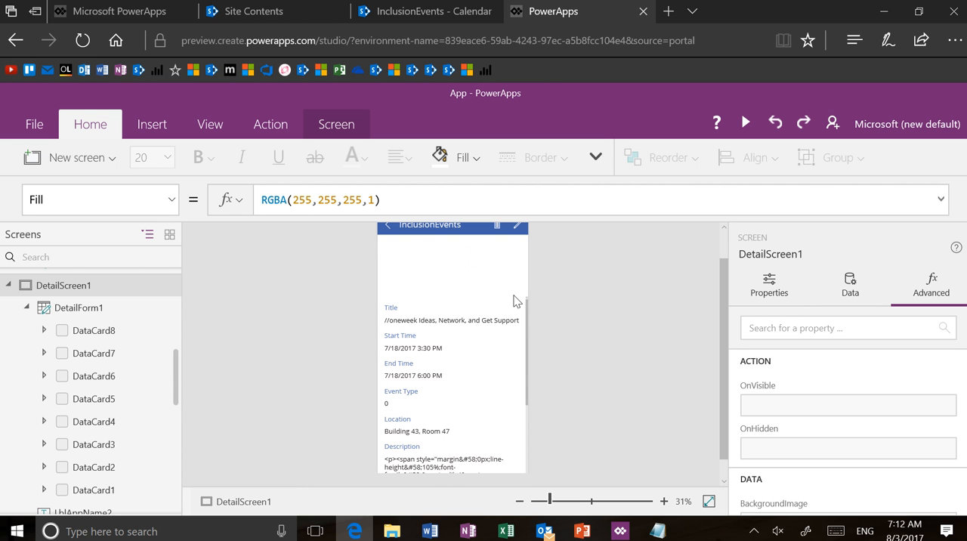
Step: Select the Start Time value in the detail form and unlock its data card for property changes
click(395, 313)
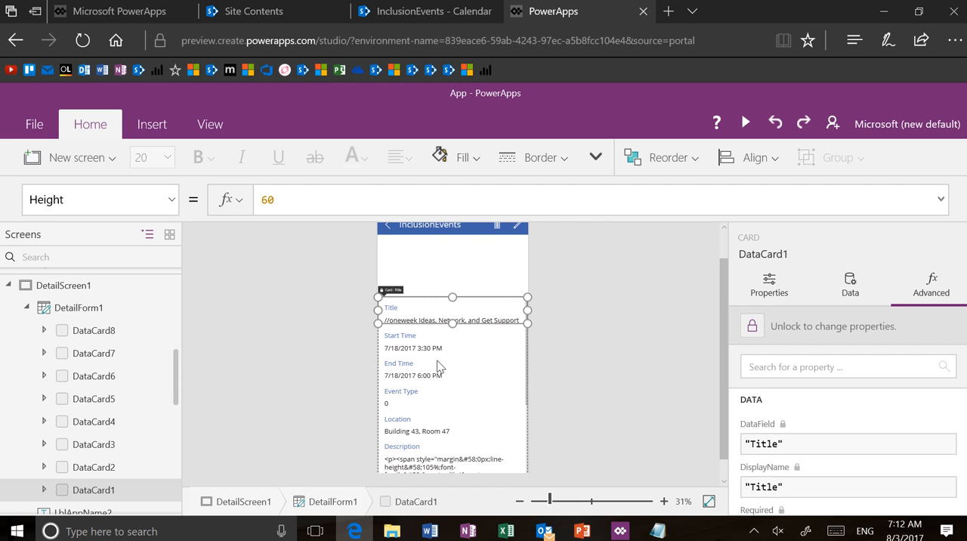
click(423, 357)
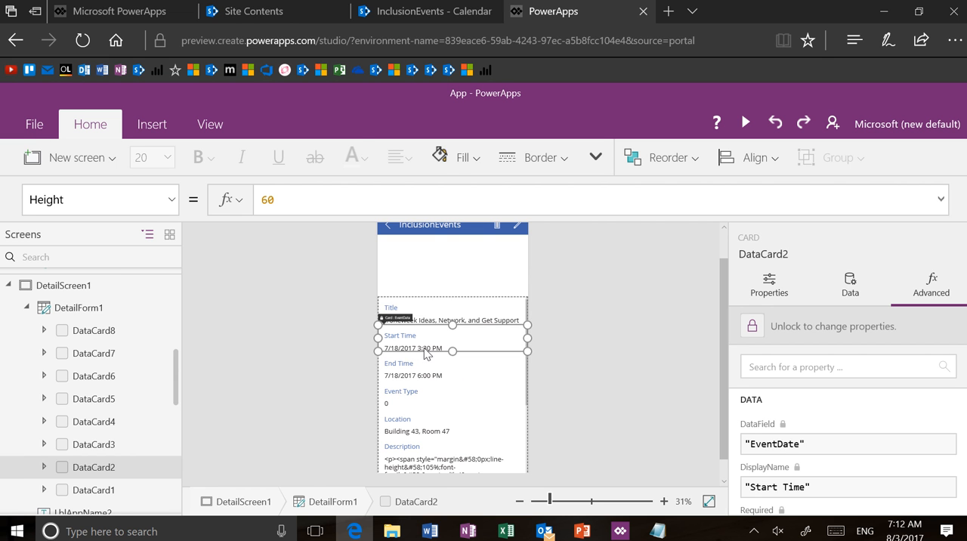
click(425, 349)
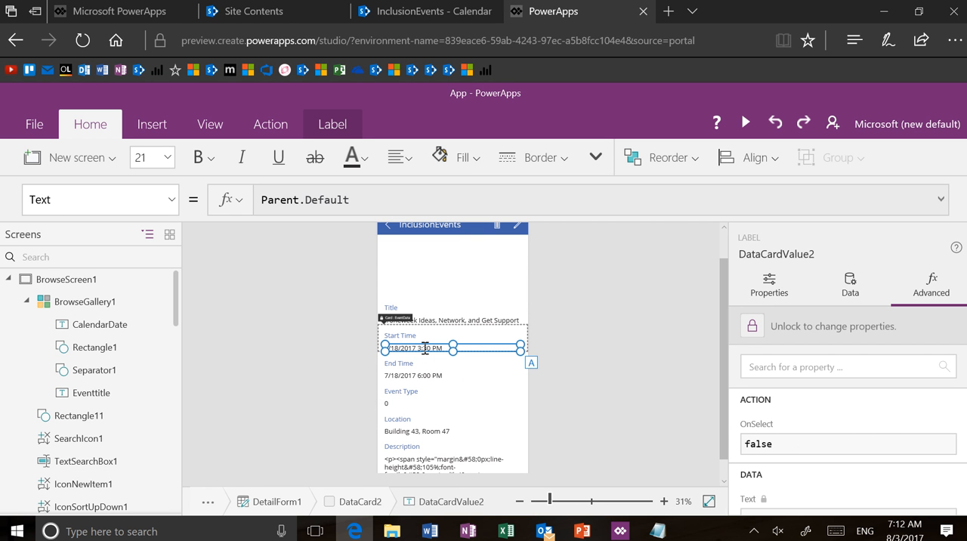
click(756, 325)
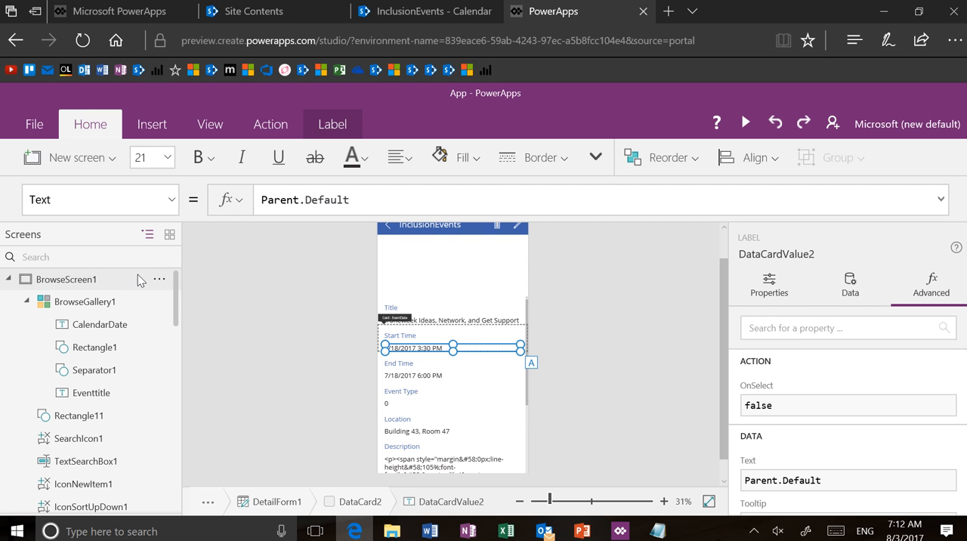
Step: Preview the app from the browse screen, open the new-event form, and exit the preview
click(124, 311)
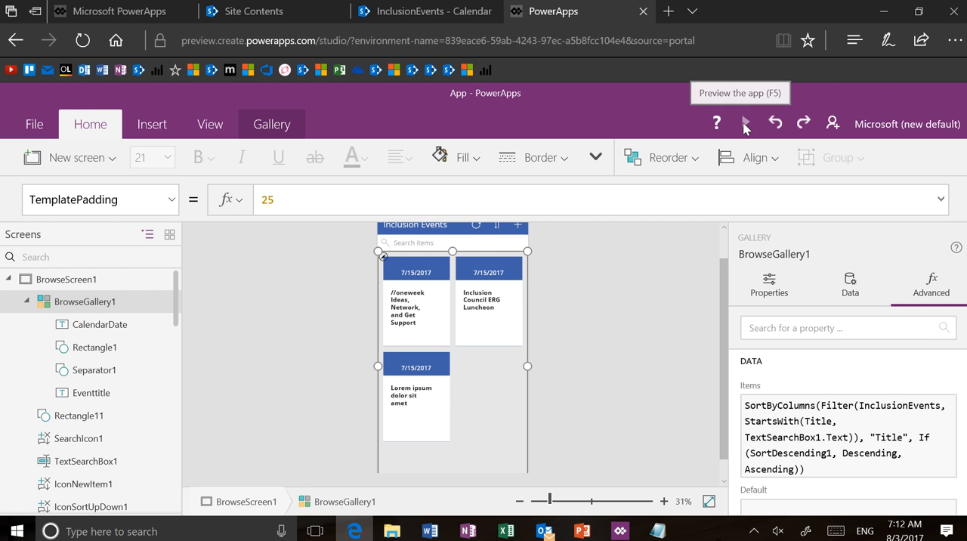
click(746, 124)
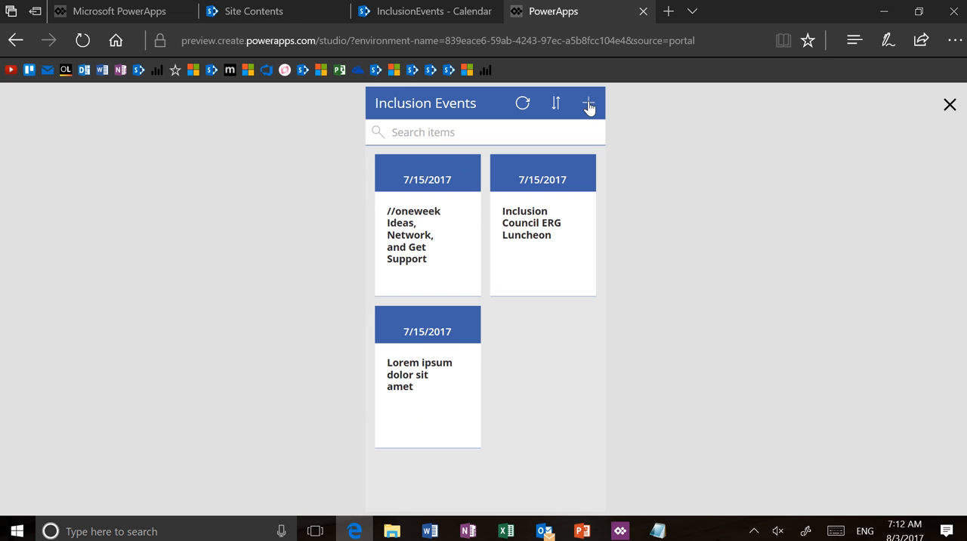
click(588, 106)
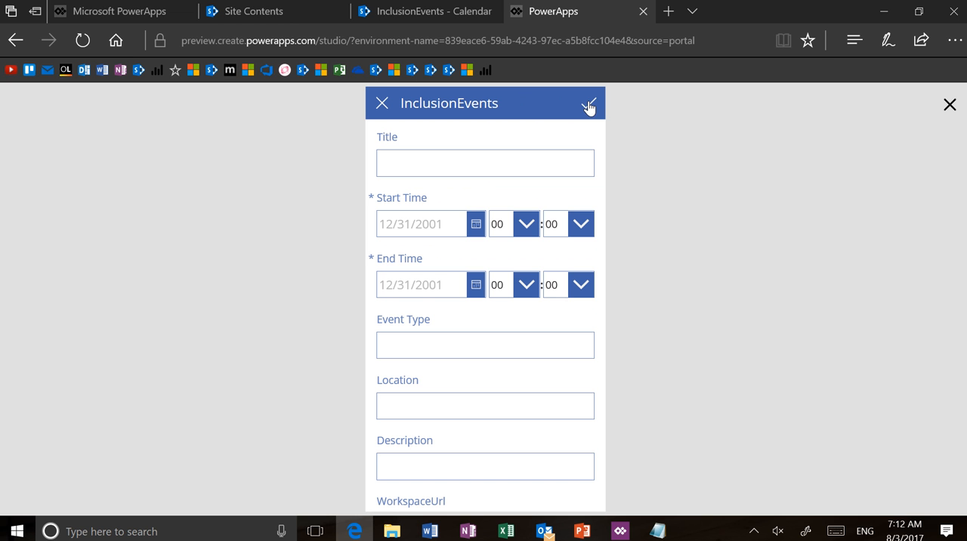
click(950, 106)
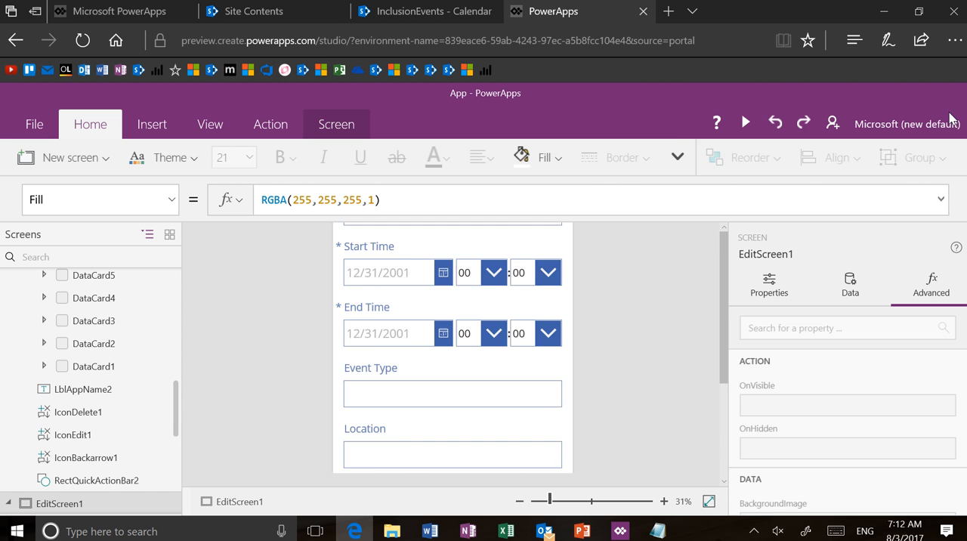
Step: Select the Start Time date picker in EditForm1 and unlock its data card for property changes
click(432, 314)
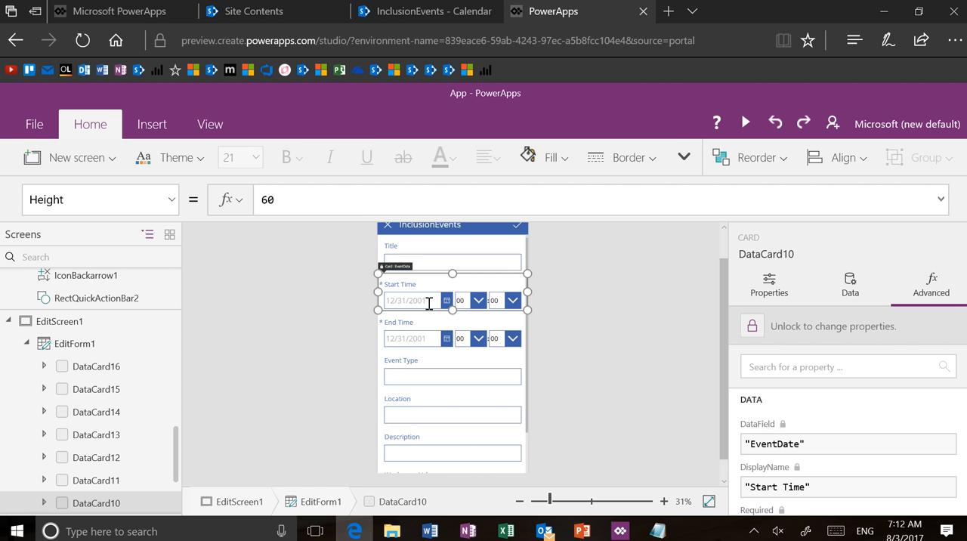
click(428, 303)
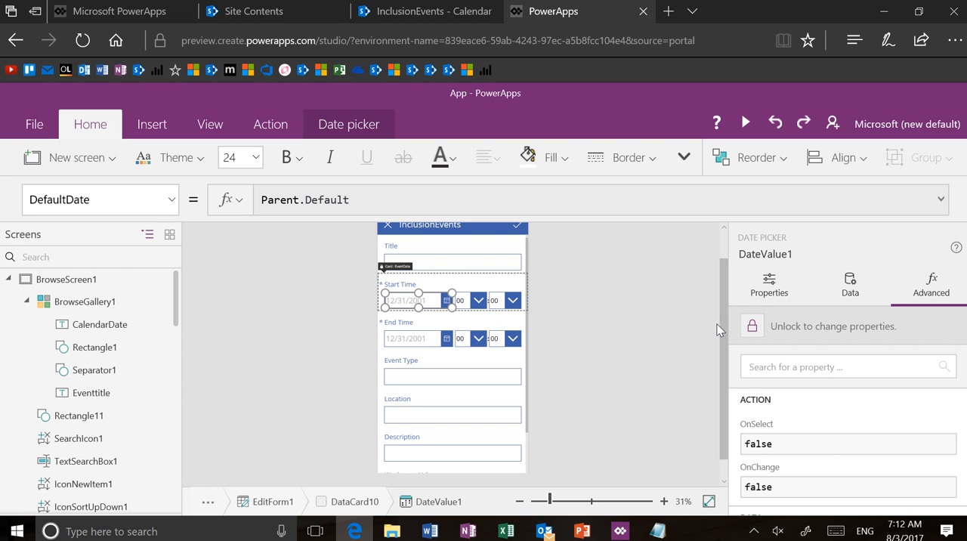
click(755, 326)
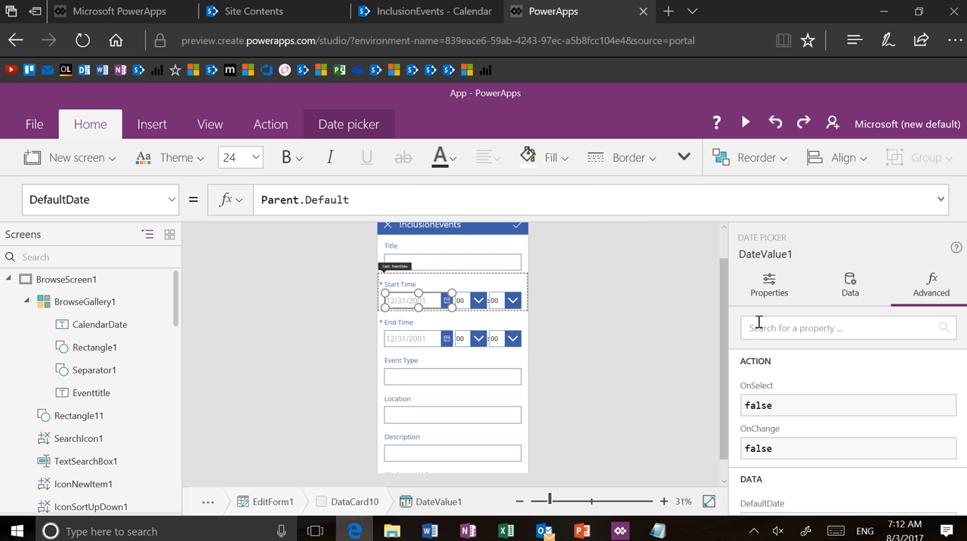
Step: Set the DefaultDate of the Start Time date picker in EditForm1 to BrowseGallery1.Selected.EventDate
drag(368, 199, 251, 194)
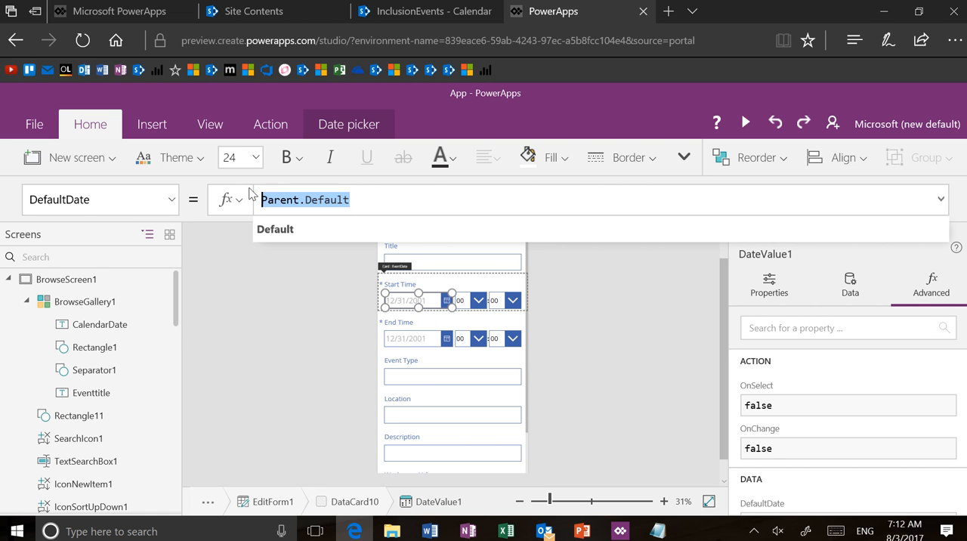
text(Brown)
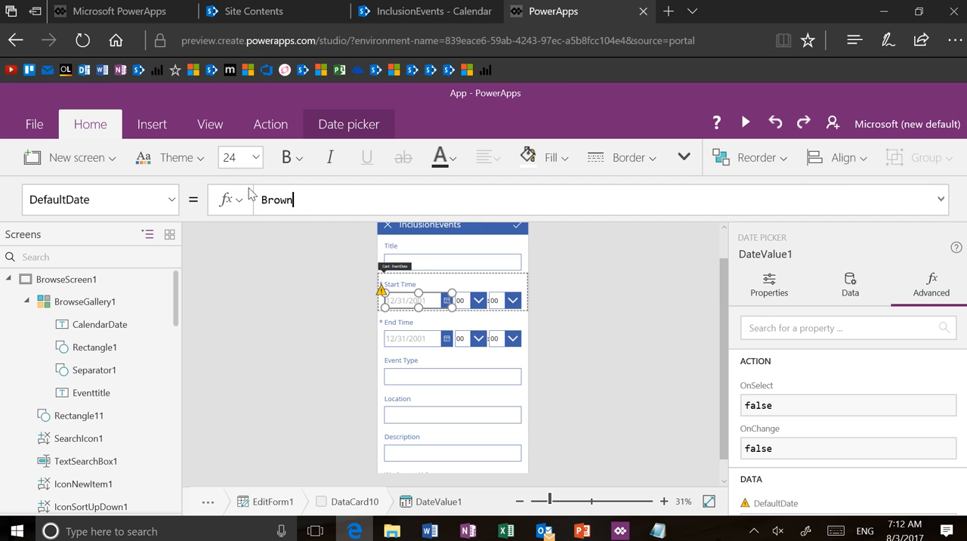
key(BackSpace)
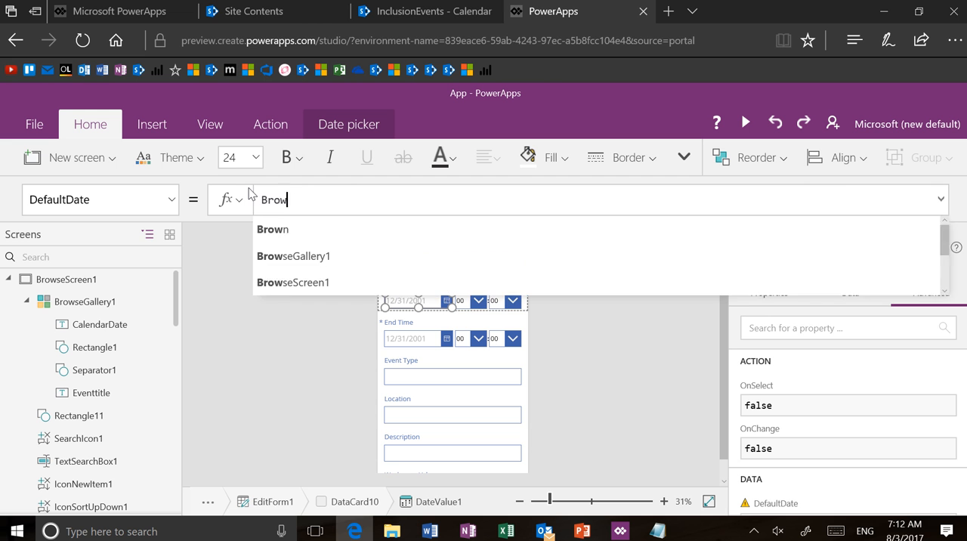
text(se)
key(Tab)
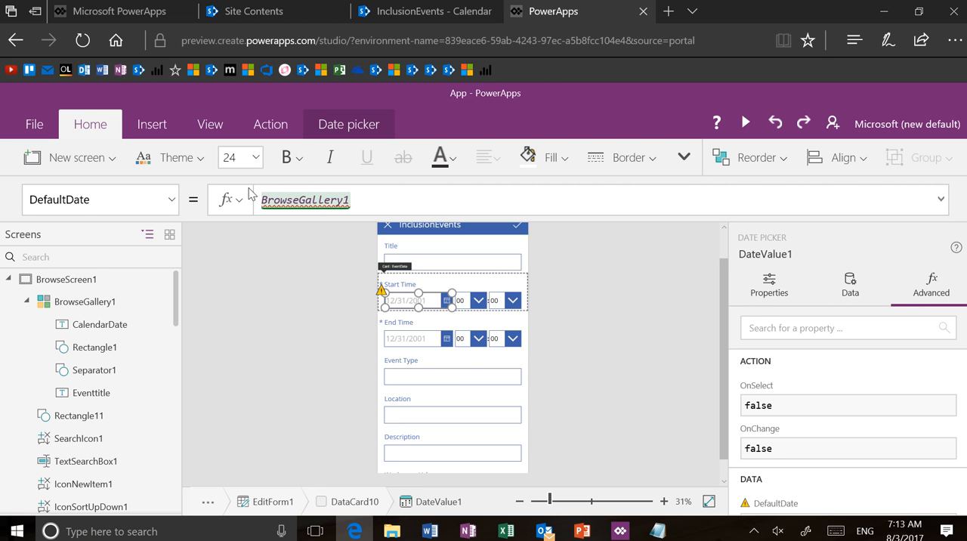
text(.S)
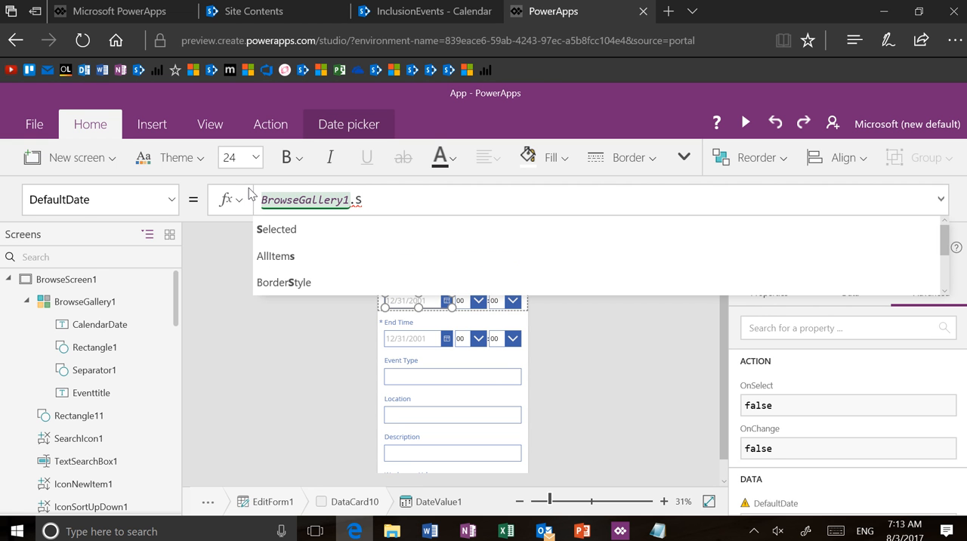
text(ta)
key(BackSpace)
key(BackSpace)
text(ta)
key(BackSpace)
key(BackSpace)
key(BackSpace)
text(Se)
key(Tab)
text(.S)
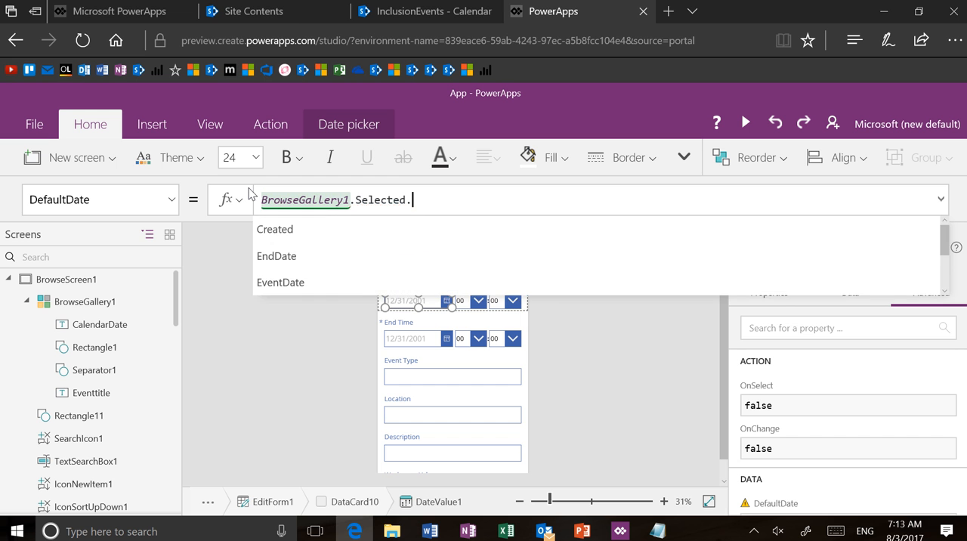
text(TART)
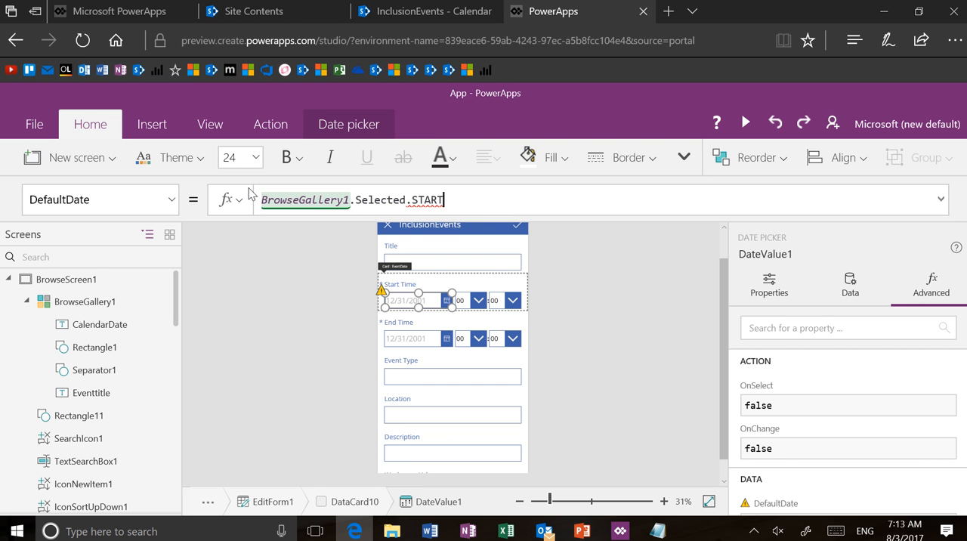
key(BackSpace)
key(BackSpace)
key(BackSpace)
key(BackSpace)
key(BackSpace)
key(BackSpace)
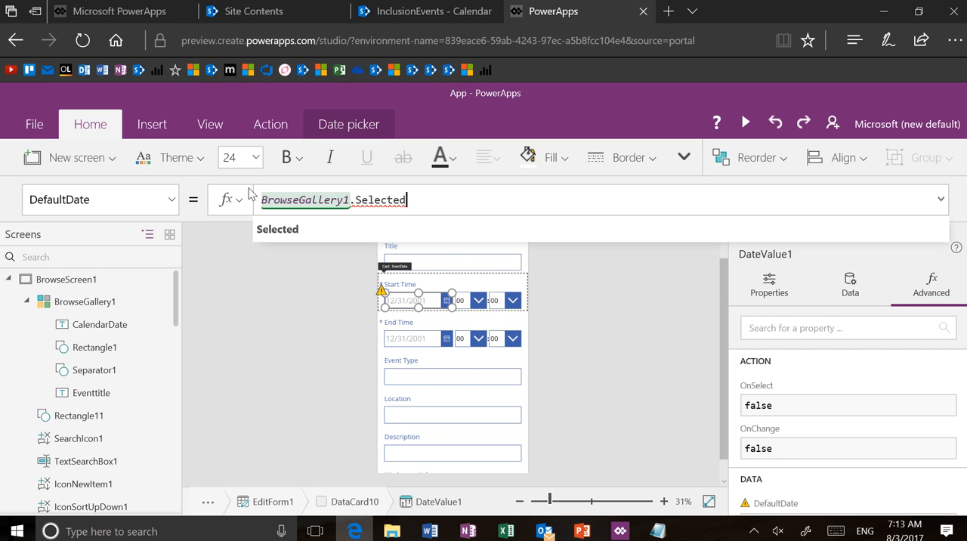
text(.)
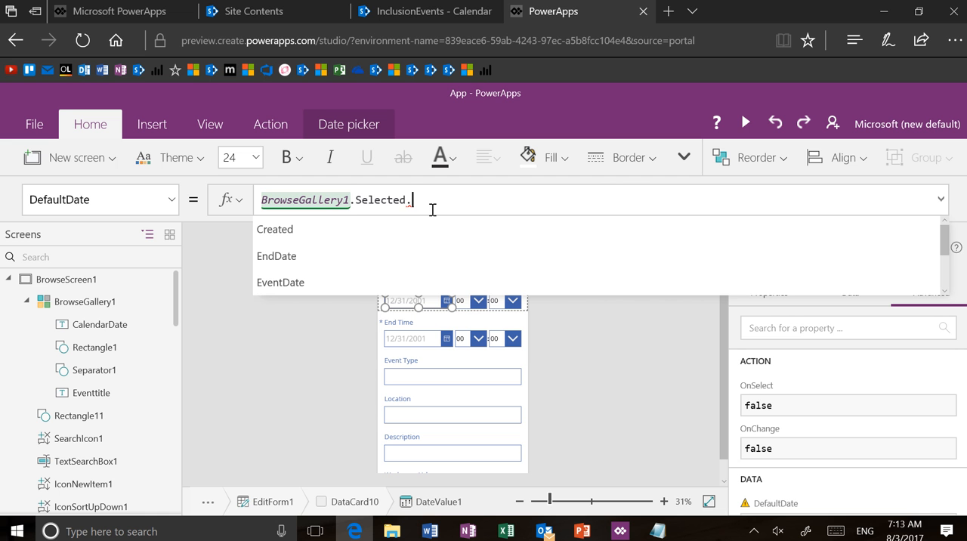
text(EventDate)
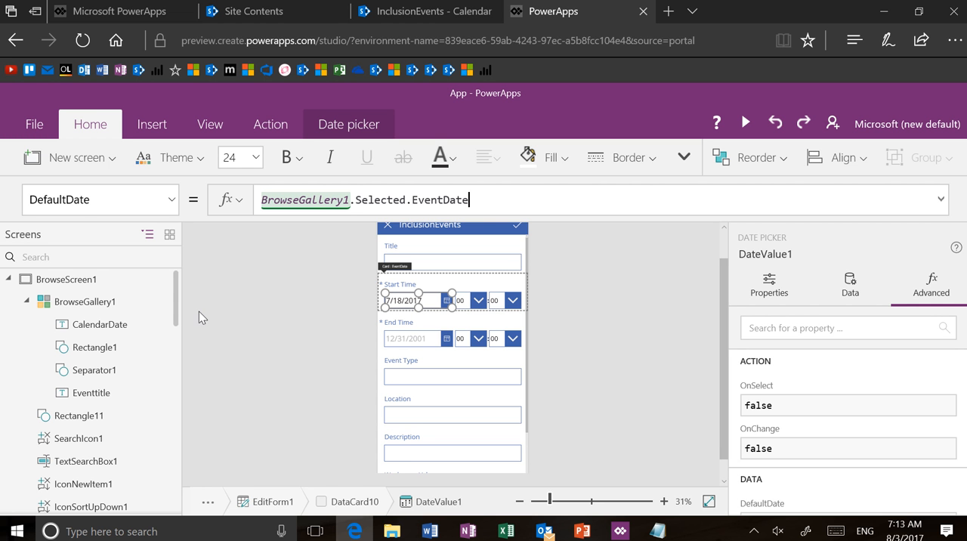
Step: Set the Text property of the CalendarDate label in the browse gallery's first card to ThisItem.EventDate
click(85, 304)
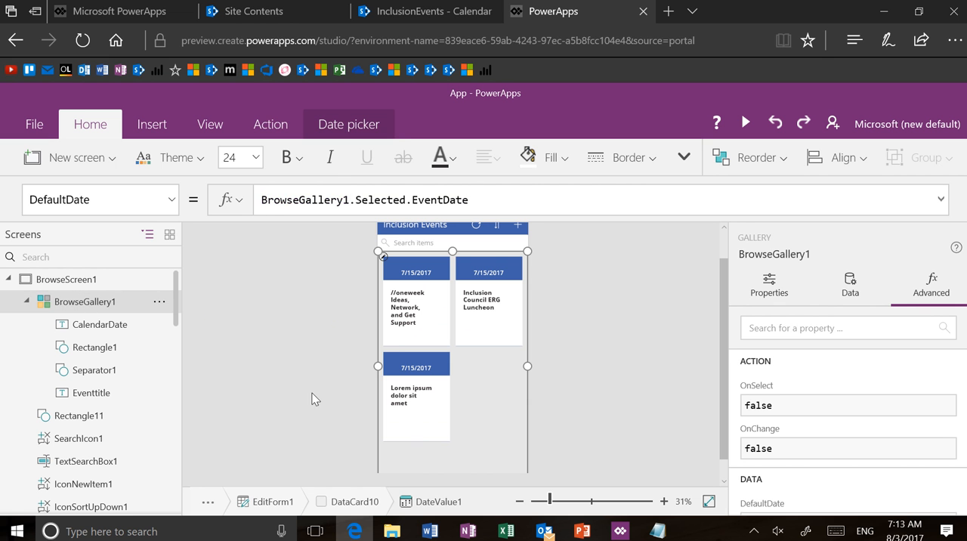
click(415, 284)
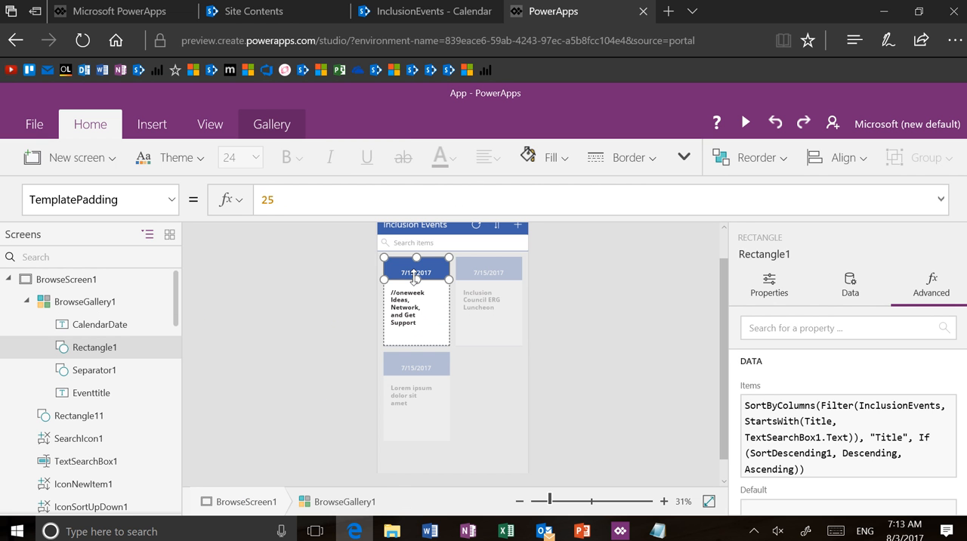
click(415, 275)
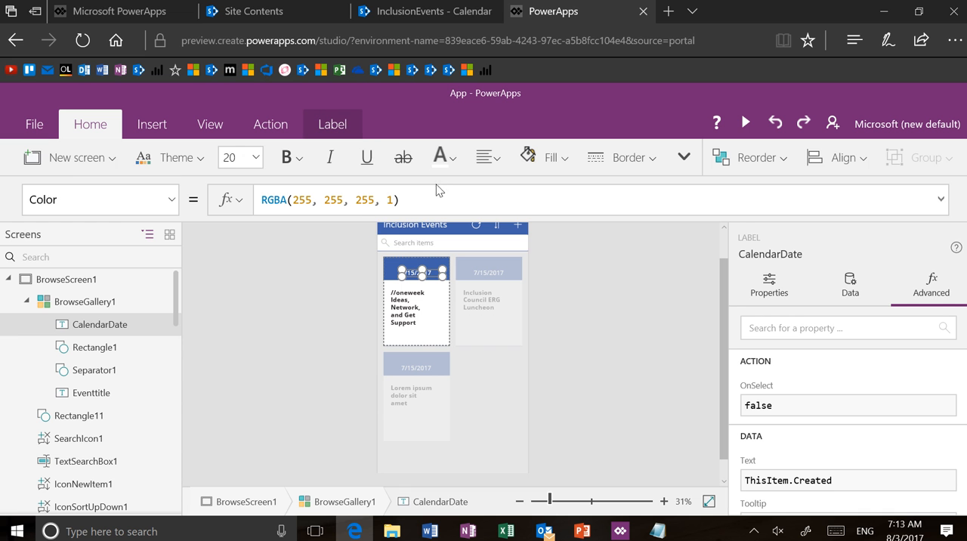
click(173, 204)
scroll(154, 356, down, 7)
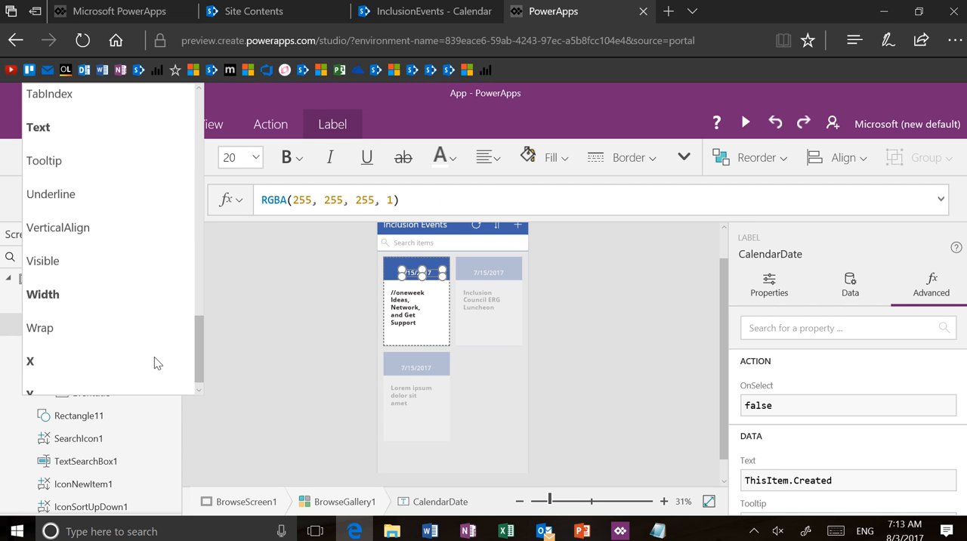
scroll(154, 357, up, 5)
click(151, 341)
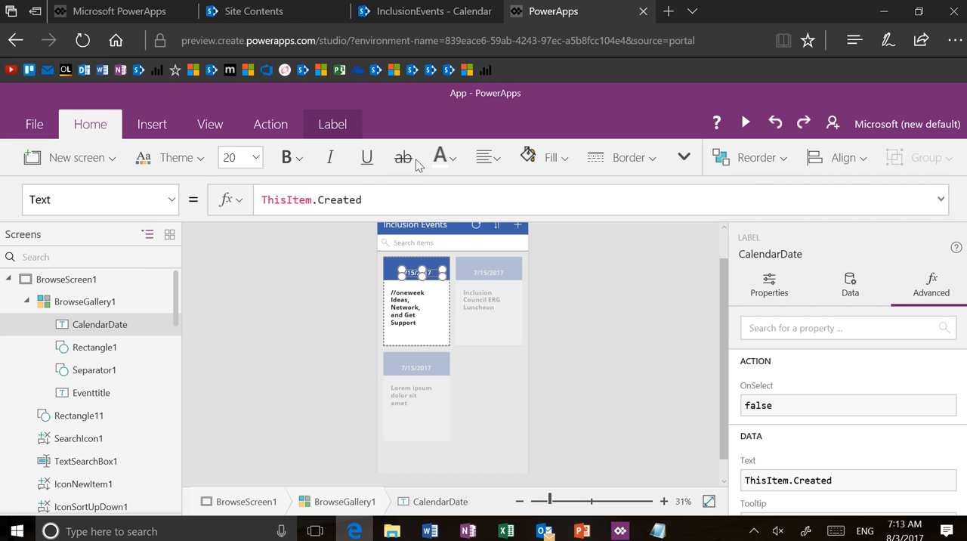
click(395, 197)
text(\)
key(BackSpace)
key(BackSpace)
key(BackSpace)
key(BackSpace)
key(BackSpace)
key(BackSpace)
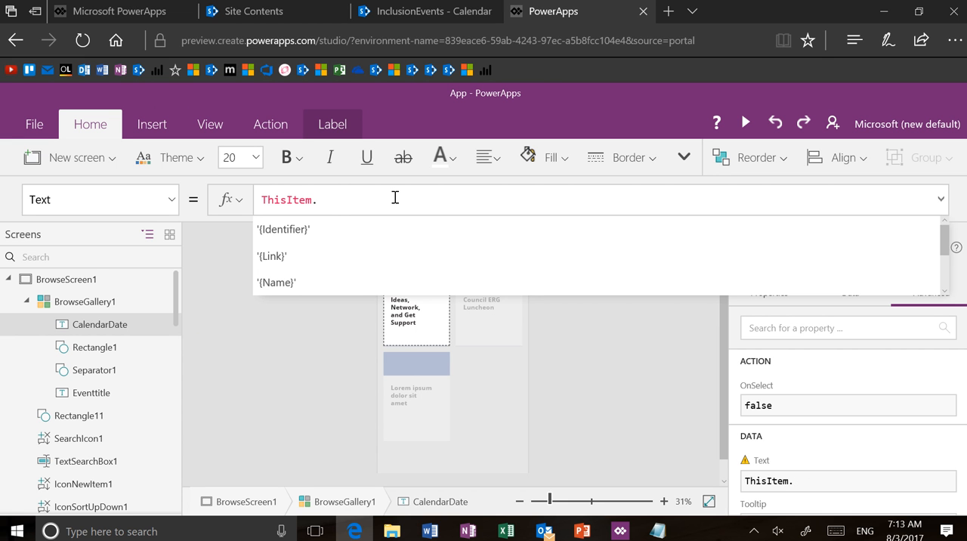
text(eVEN)
key(Tab)
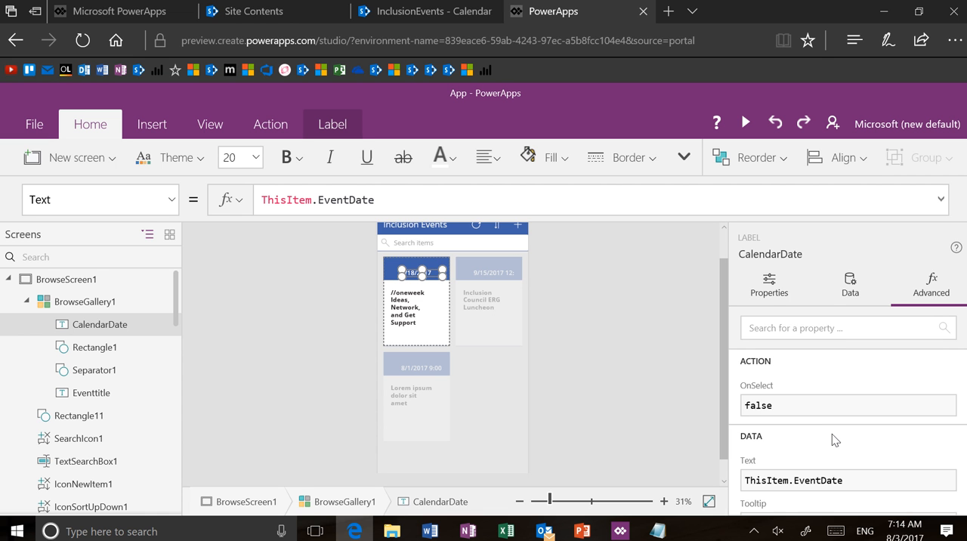
Step: Check the CalendarDate label's data field options for the gallery, then close the list without choosing another field
scroll(832, 438, down, 3)
scroll(832, 433, down, 4)
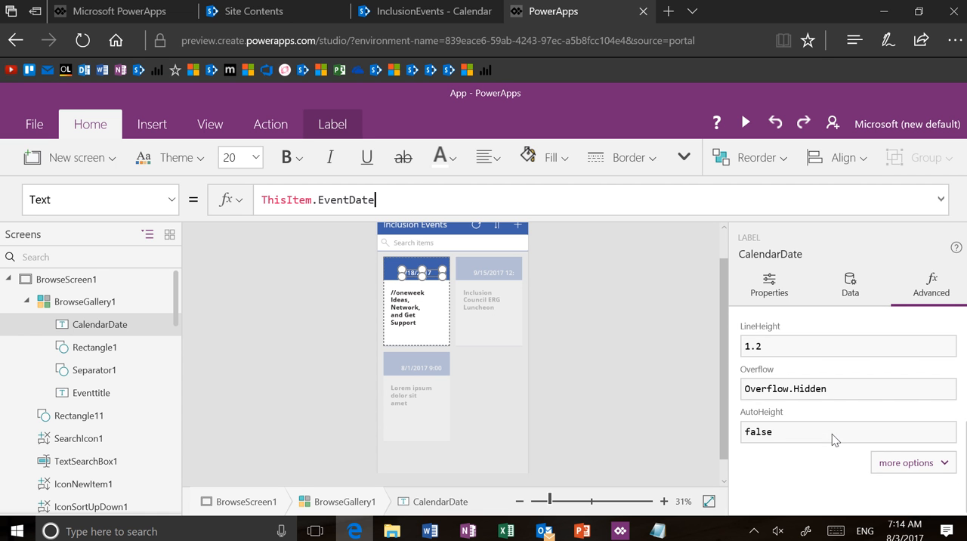
click(854, 284)
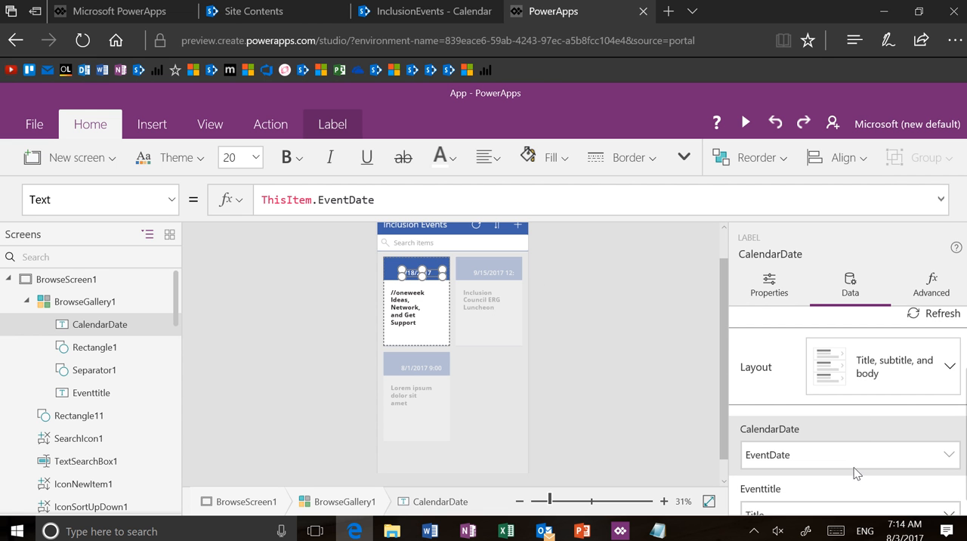
click(851, 463)
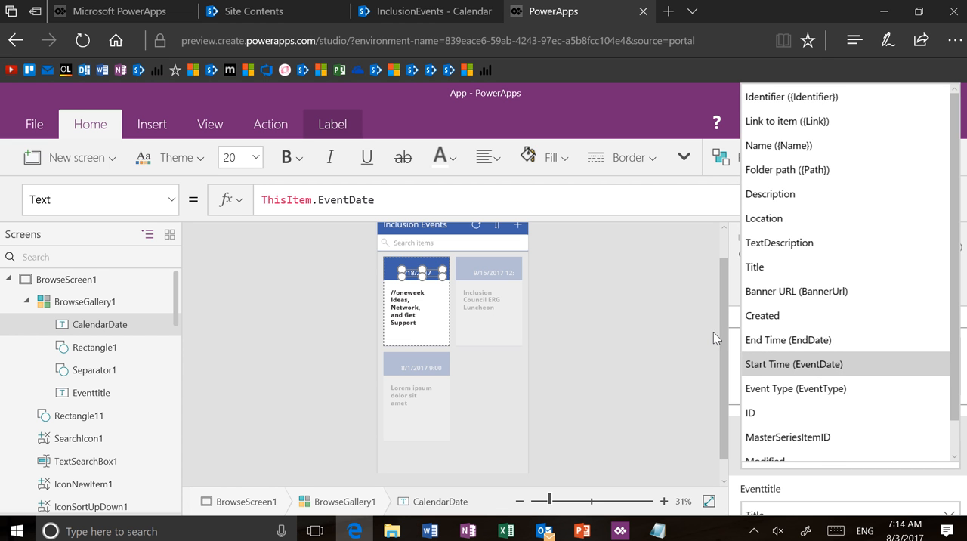
click(637, 320)
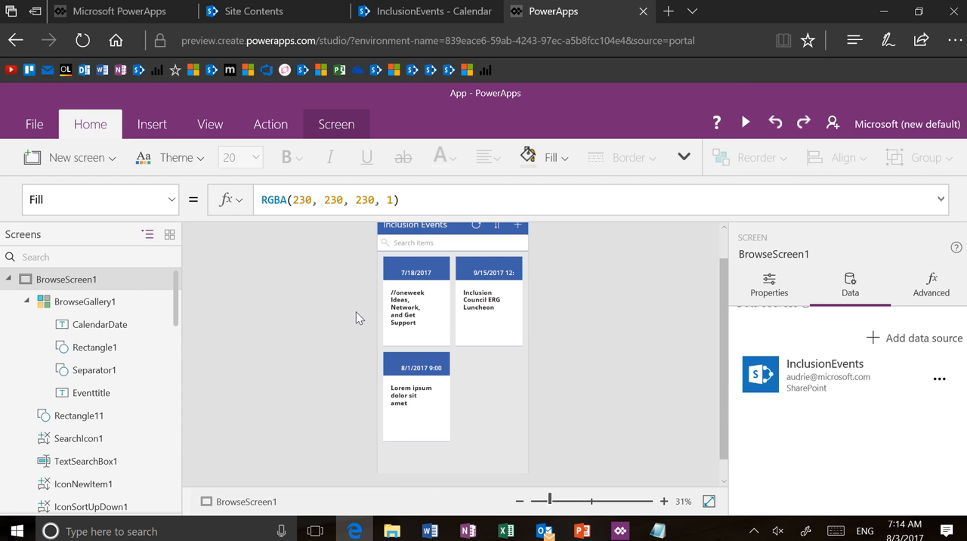
Step: Raise the upper edge of DetailForm1 on DetailScreen1 to sit directly beneath the title bar
scroll(71, 367, down, 5)
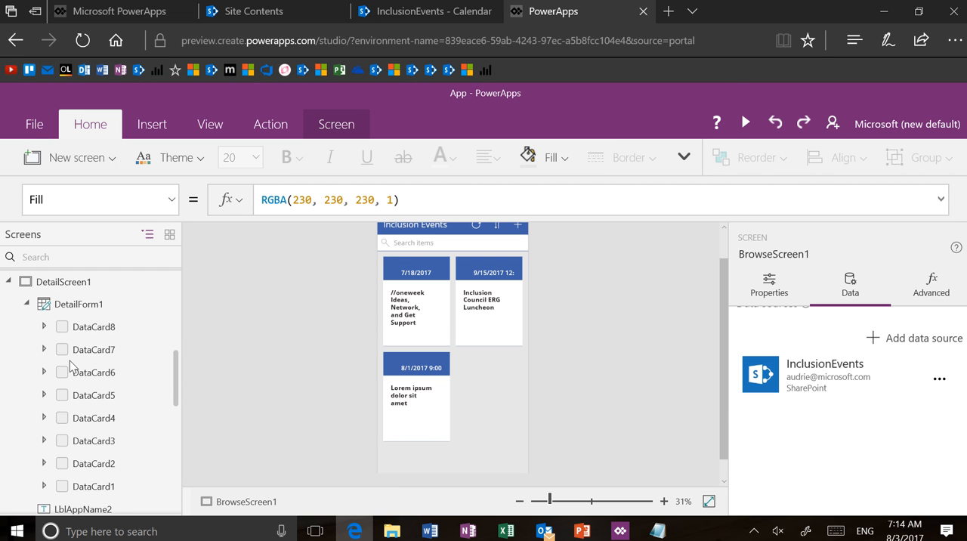
click(89, 303)
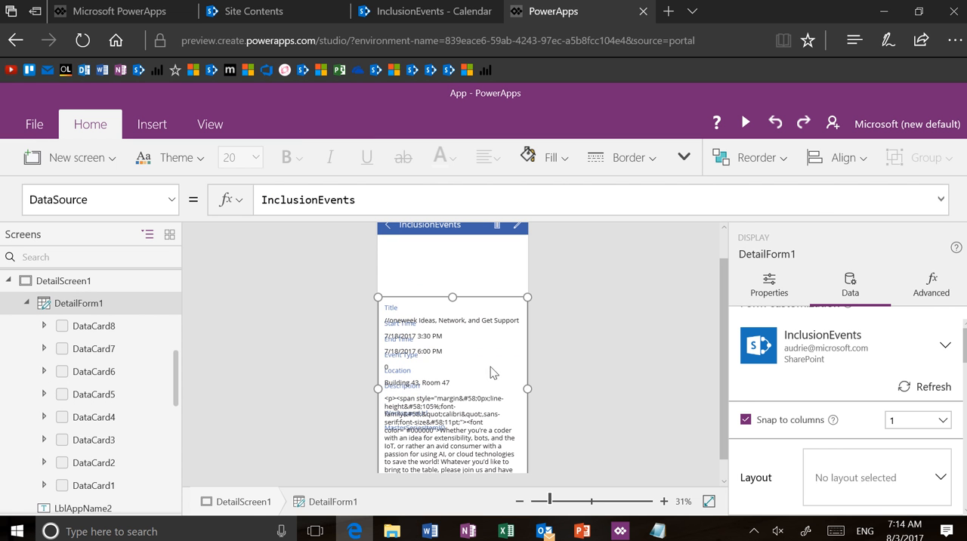
drag(453, 296, 457, 236)
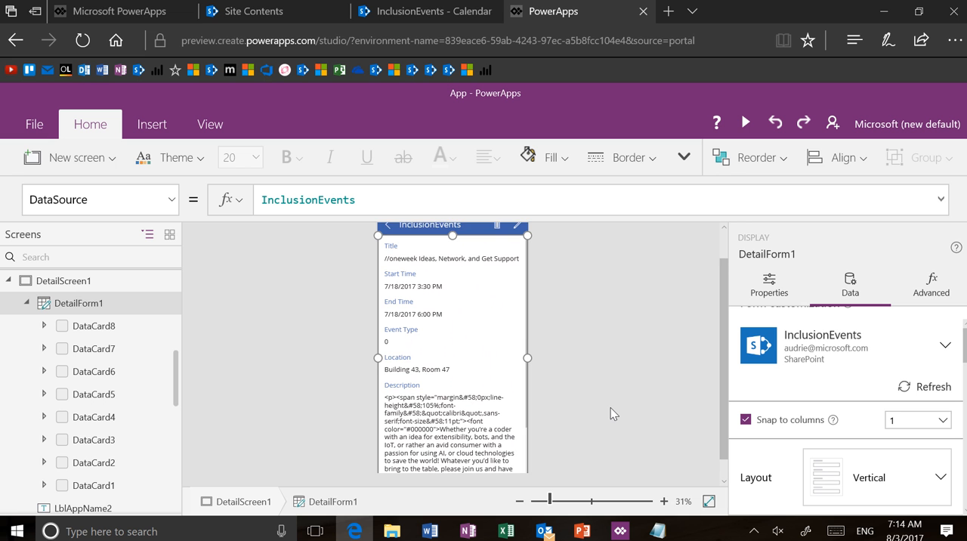
Step: Select the Description value label inside DataCard6 of the detail form
scroll(610, 408, down, 2)
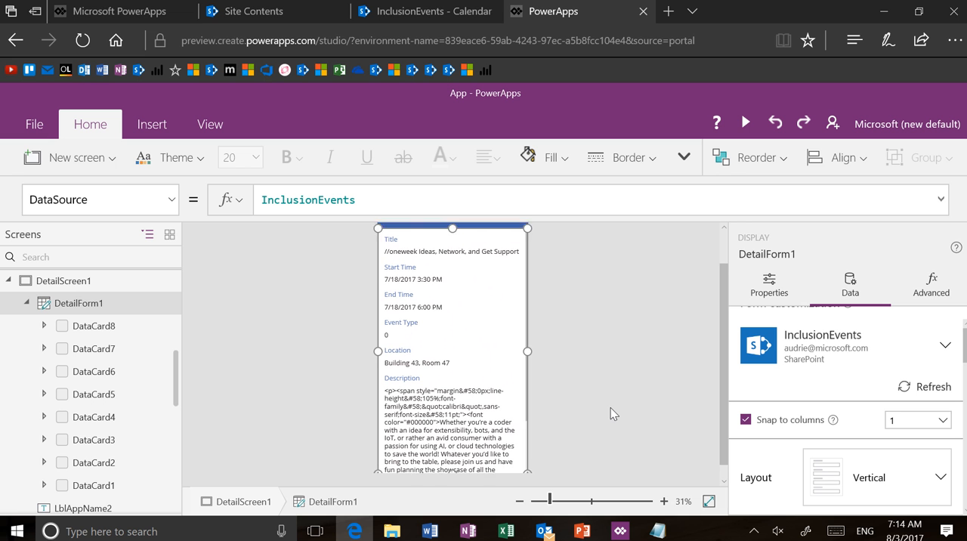
click(476, 391)
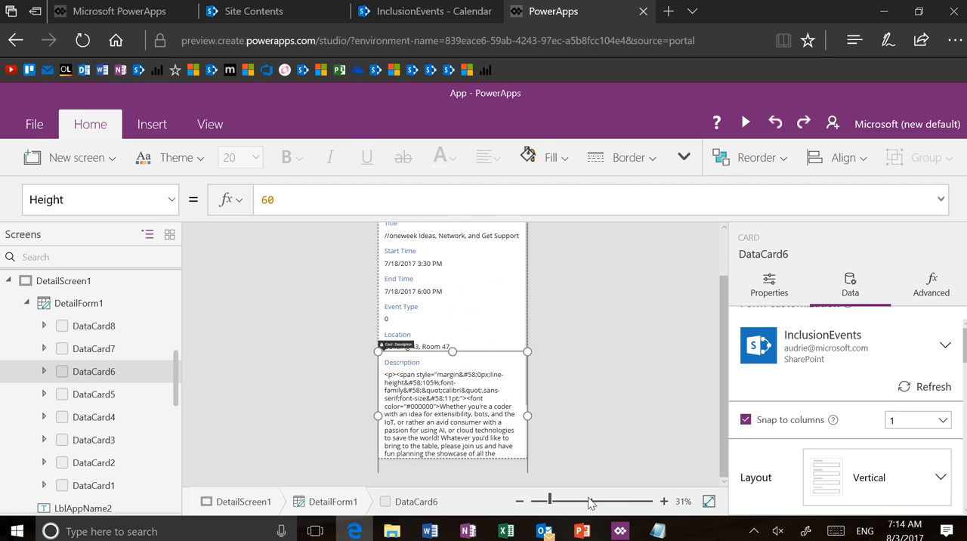
click(590, 501)
scroll(470, 451, down, 4)
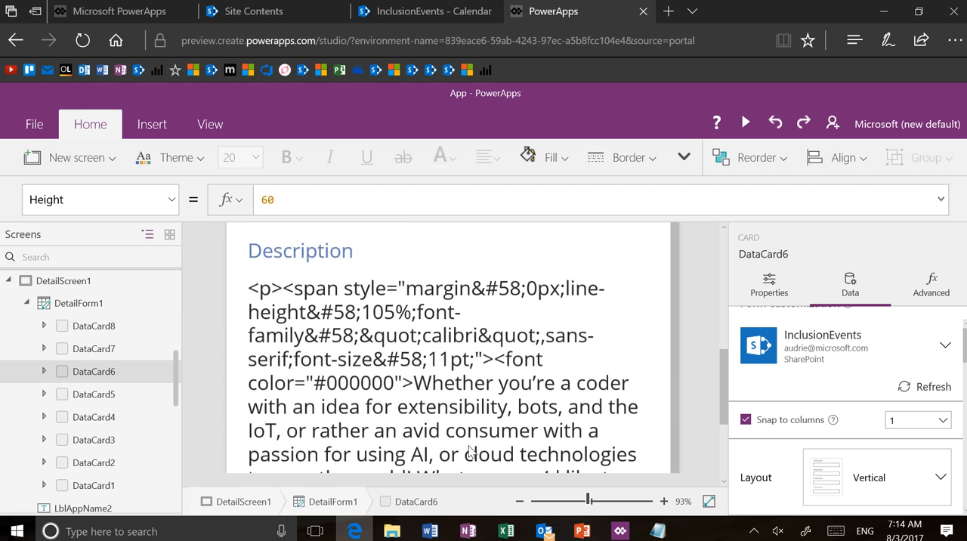
scroll(470, 451, down, 1)
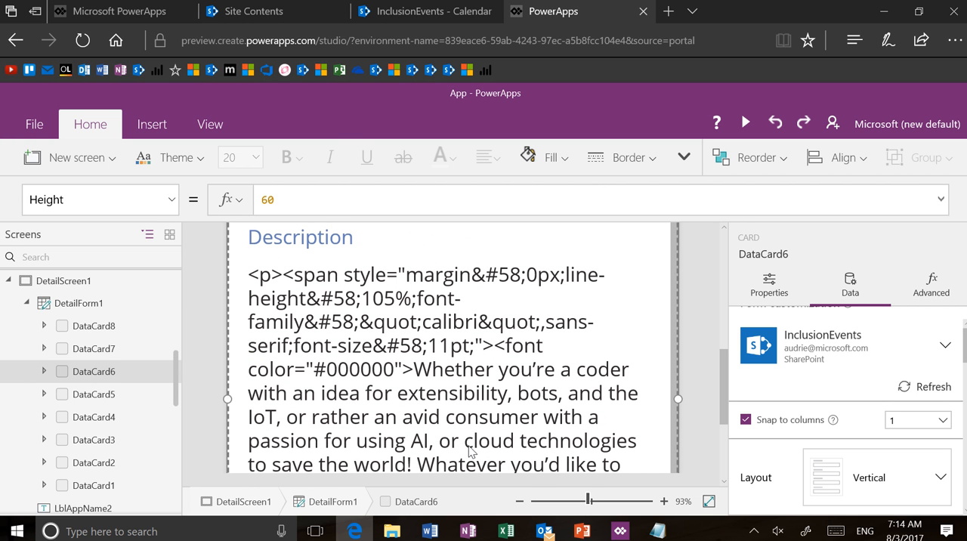
click(444, 331)
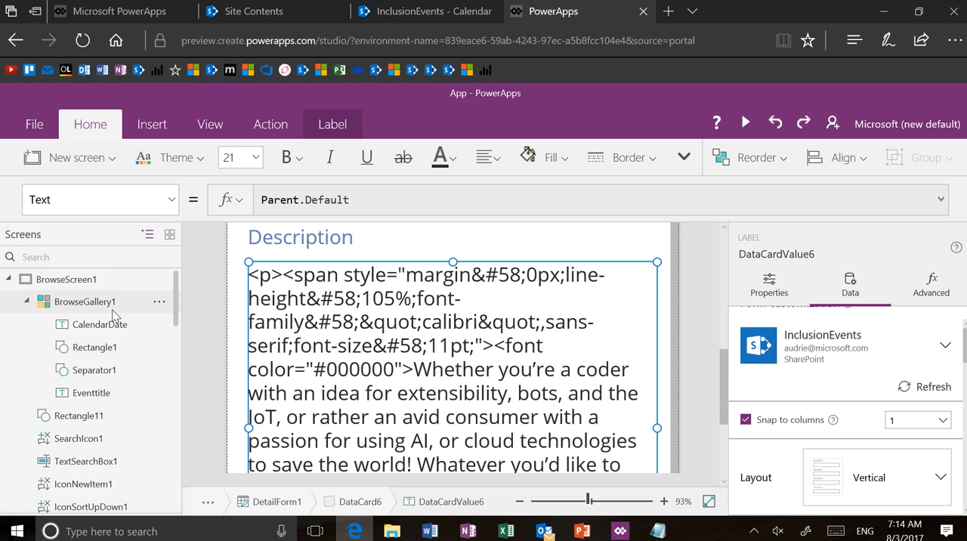
Step: Expand DataCard6 in the screen tree and reduce the browser zoom to 100%
drag(175, 321, 177, 407)
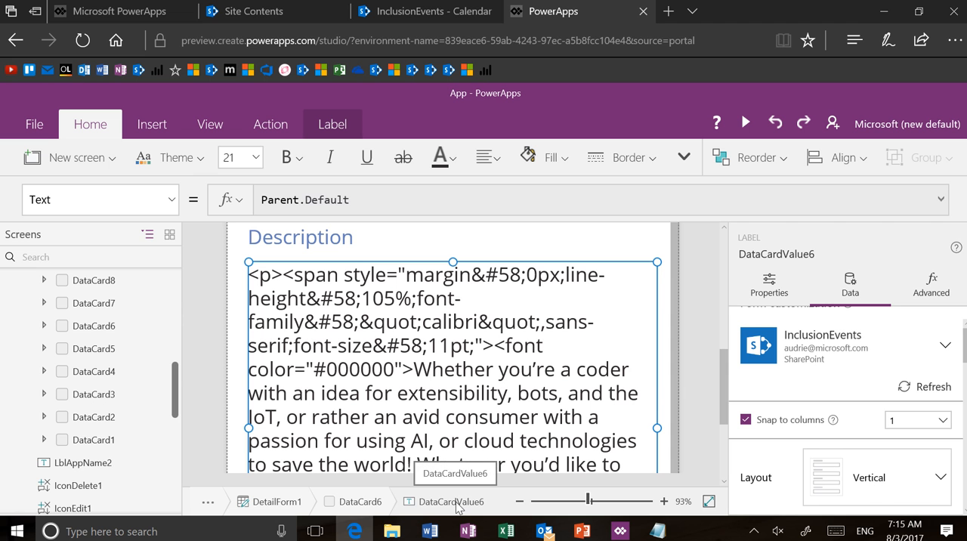
click(44, 327)
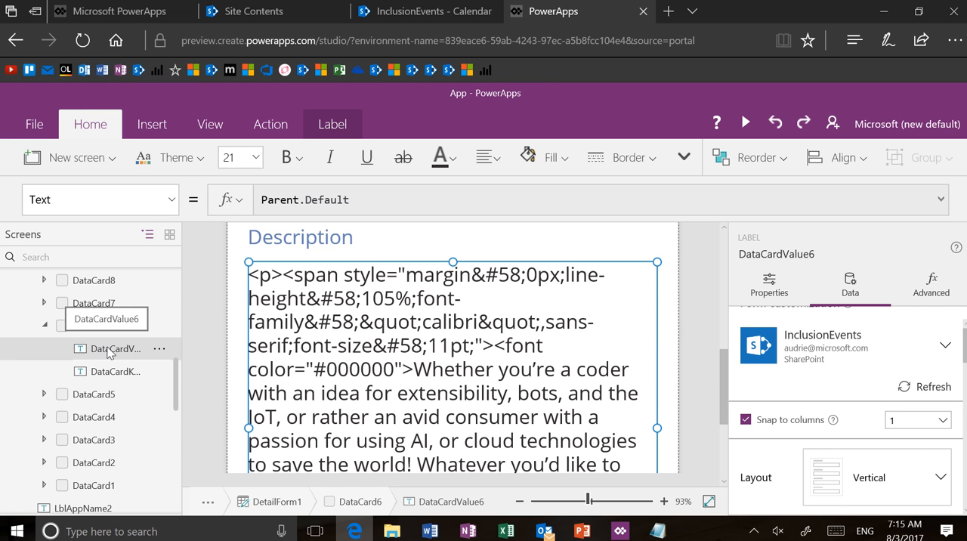
click(951, 46)
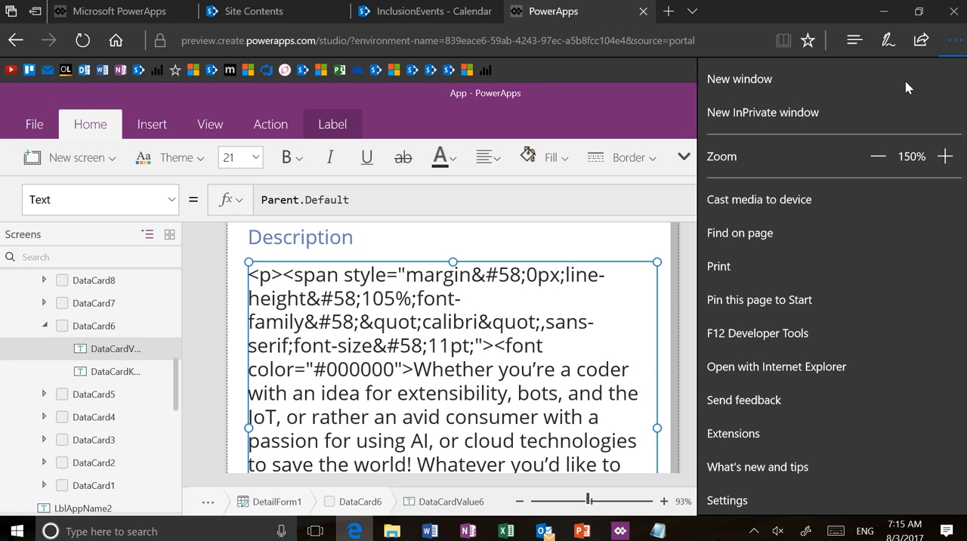
click(877, 155)
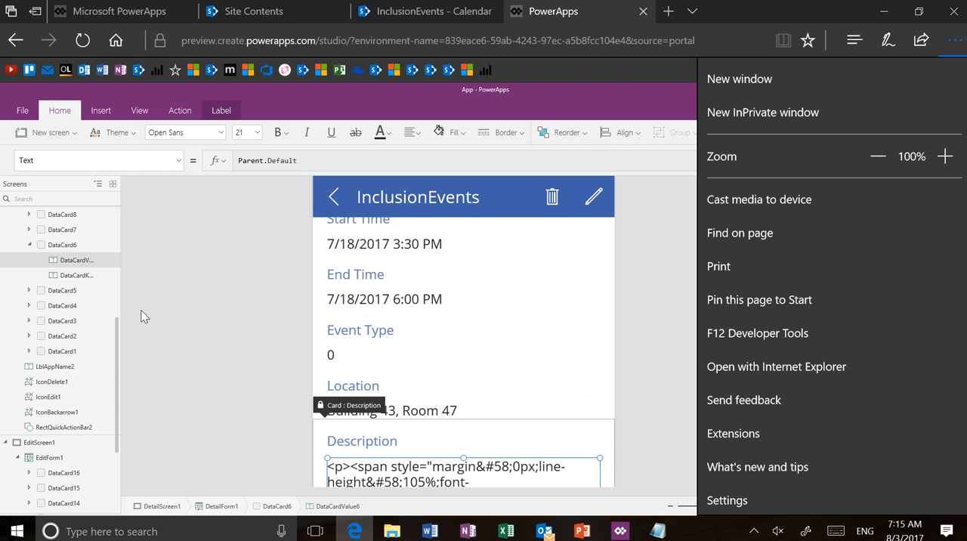
Step: Open the options for the Description value label under DataCard6, then deselect the label
click(87, 264)
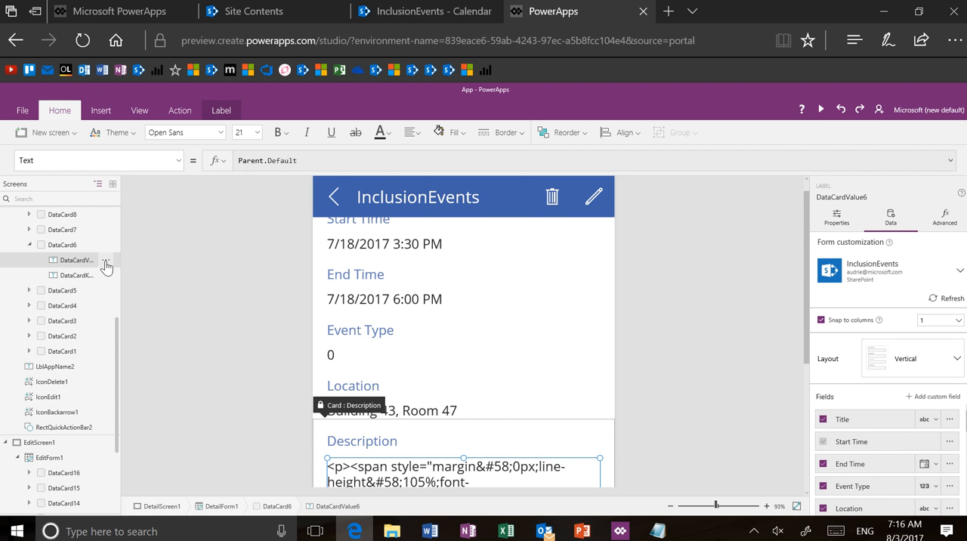
click(106, 263)
click(89, 260)
double_click(88, 262)
key(ctrl+c)
click(151, 259)
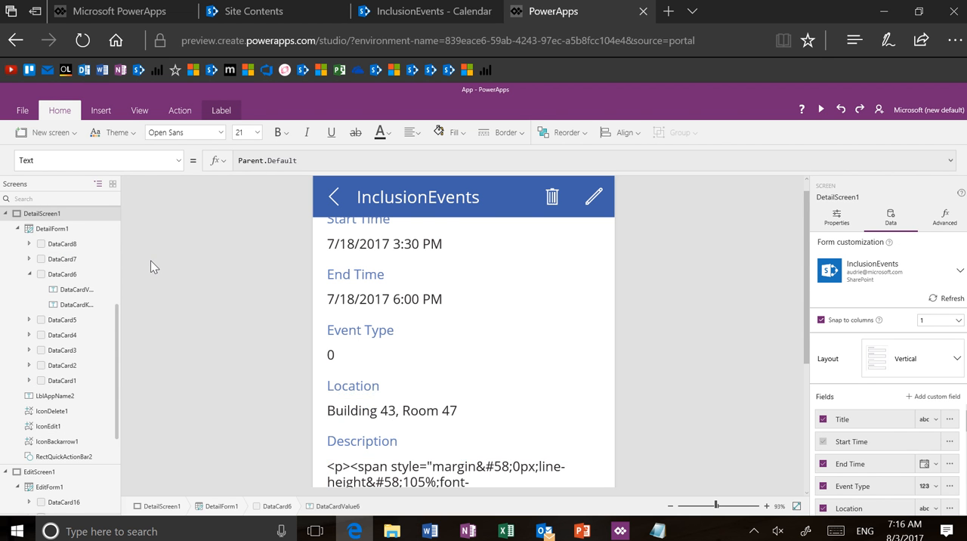
Step: Insert an HTML text control into the Description card, DataCard6, of the detail form
click(419, 458)
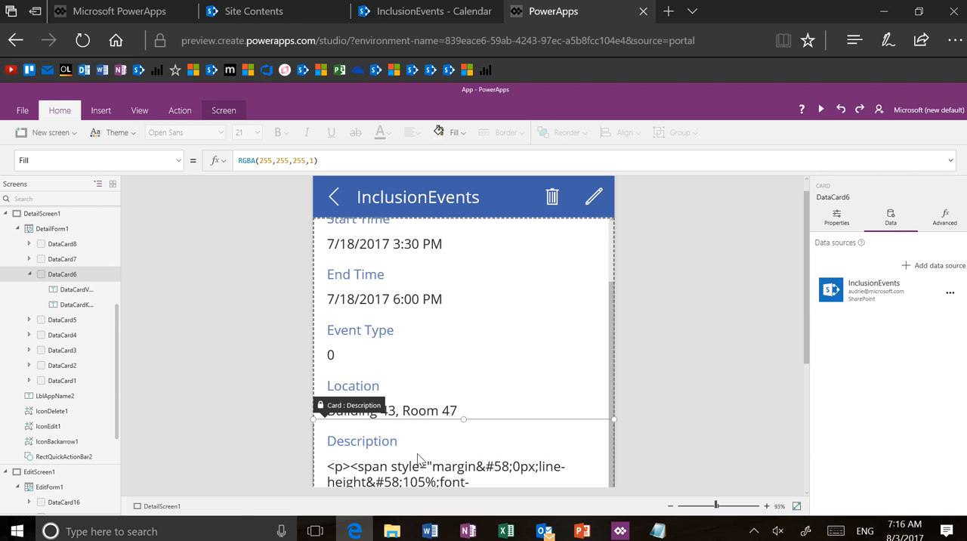
click(420, 456)
click(422, 442)
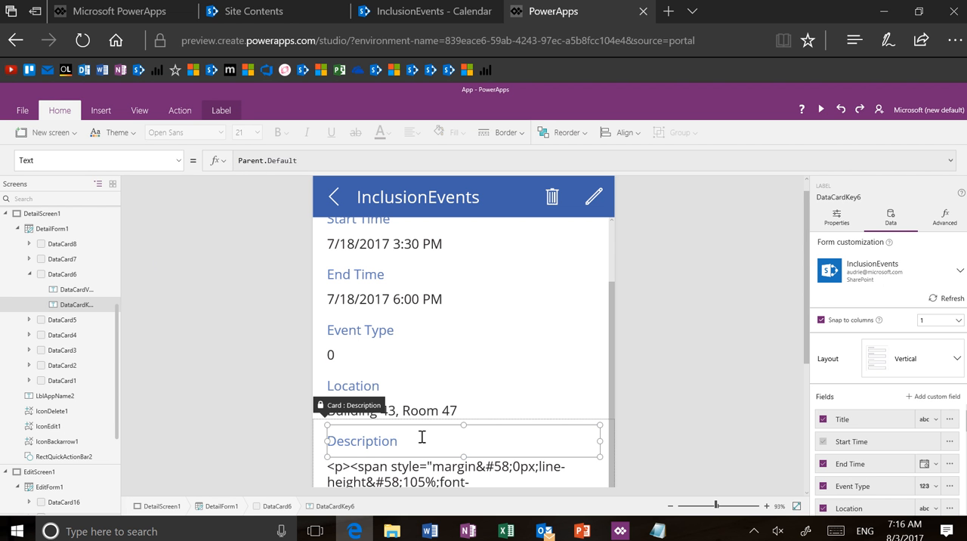
click(937, 220)
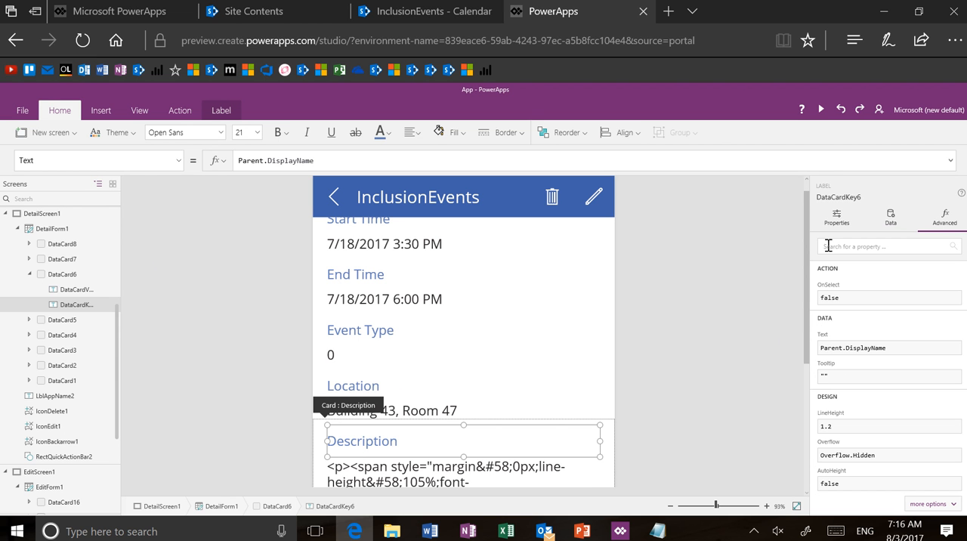
click(100, 112)
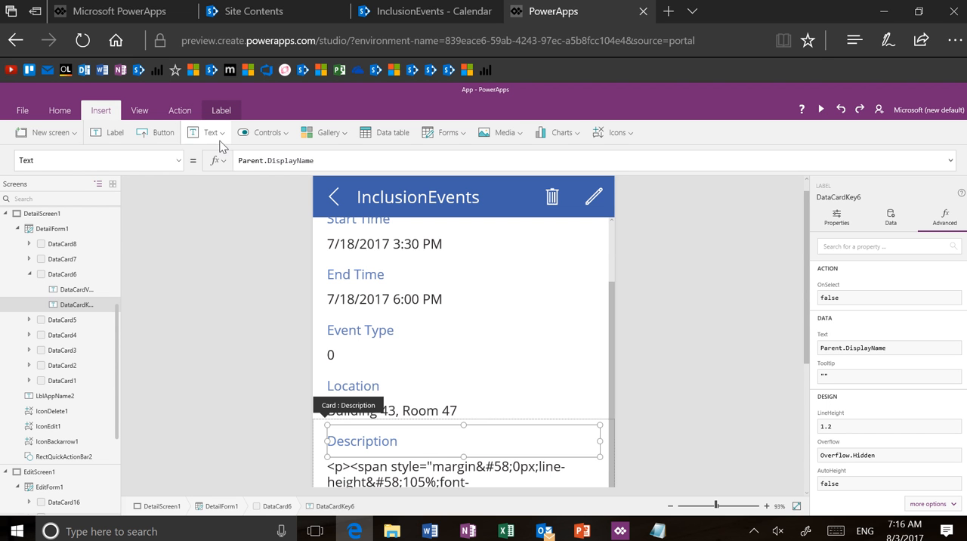
click(211, 133)
click(220, 191)
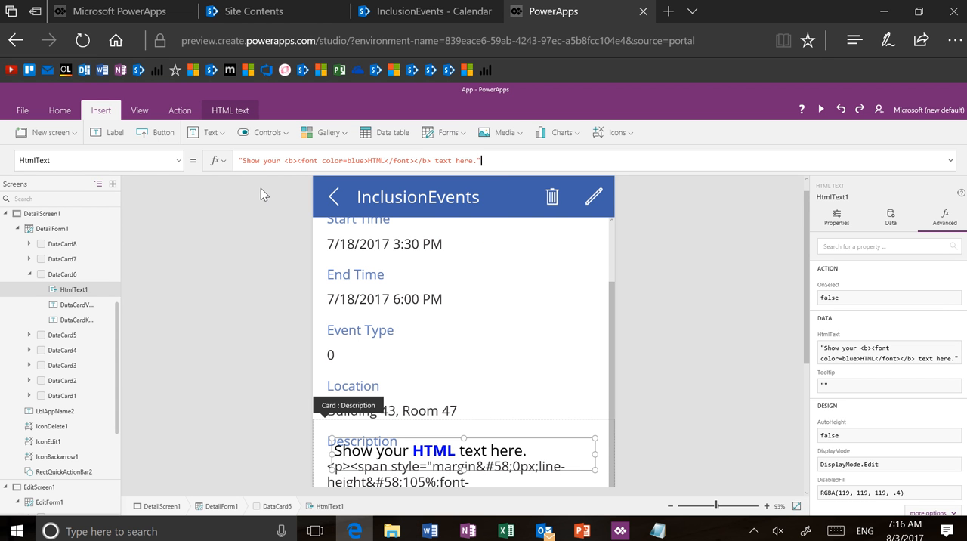
Step: Set the new control's HtmlText formula to ThisItem.Description
click(234, 160)
key(BackSpace)
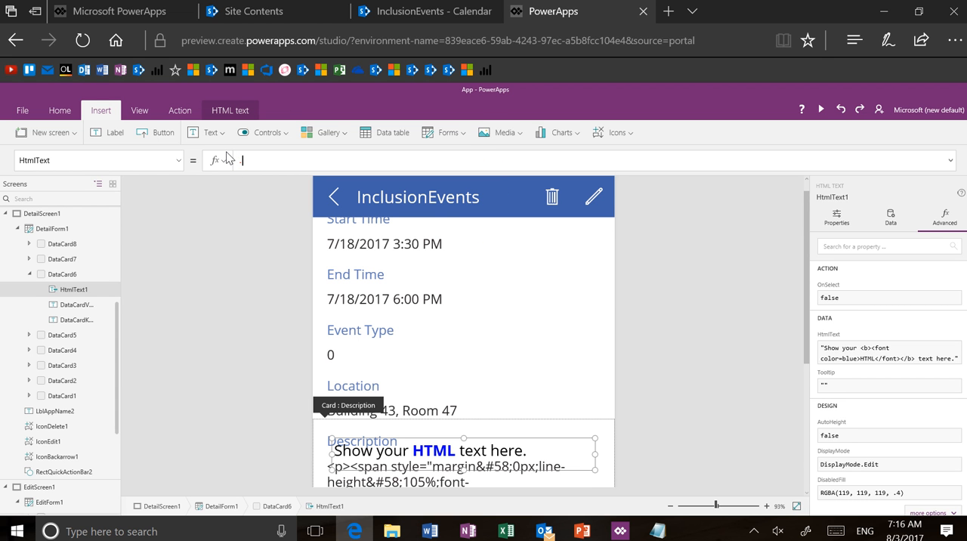
text(tHisItem.)
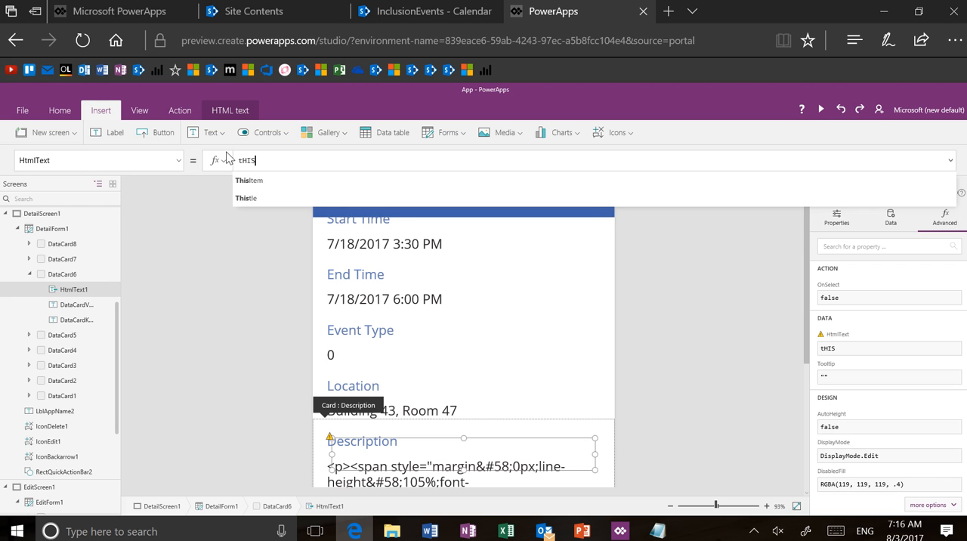
text(dES)
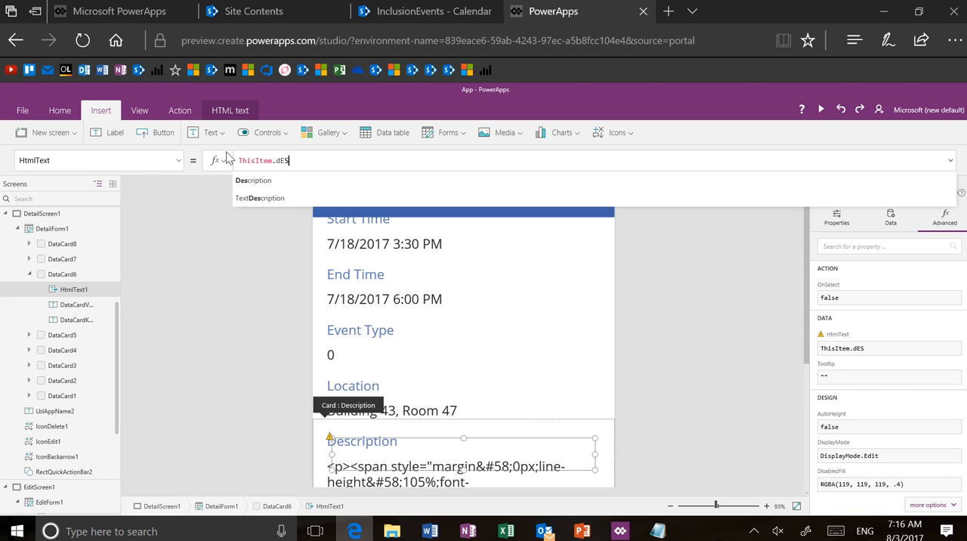
text(CRIPTION)
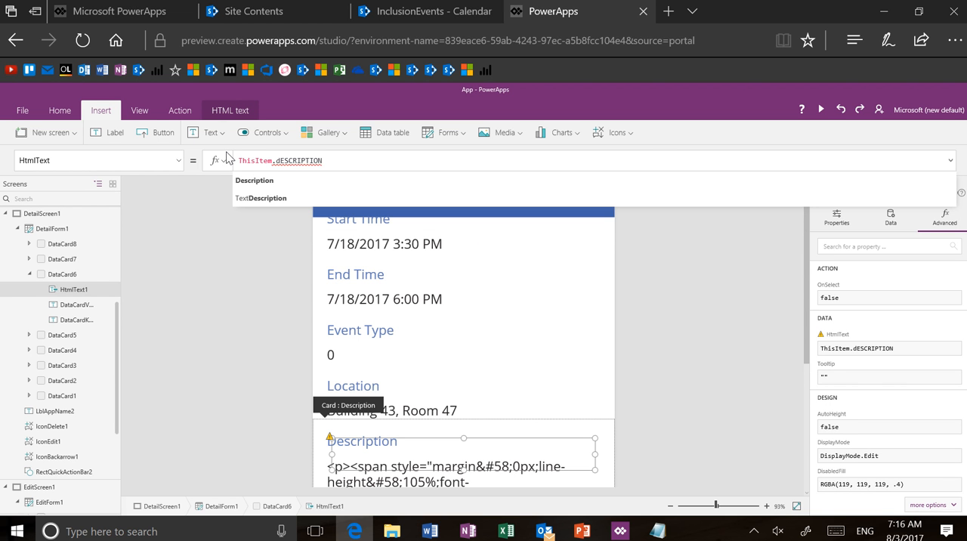
key(Tab)
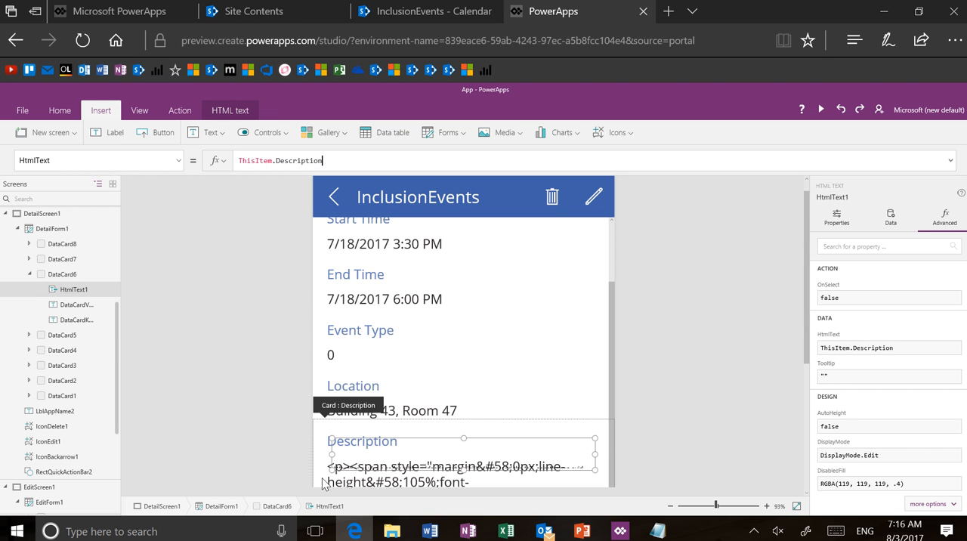
Step: Delete the original plain-text Description value label from DataCard6
click(88, 312)
click(105, 306)
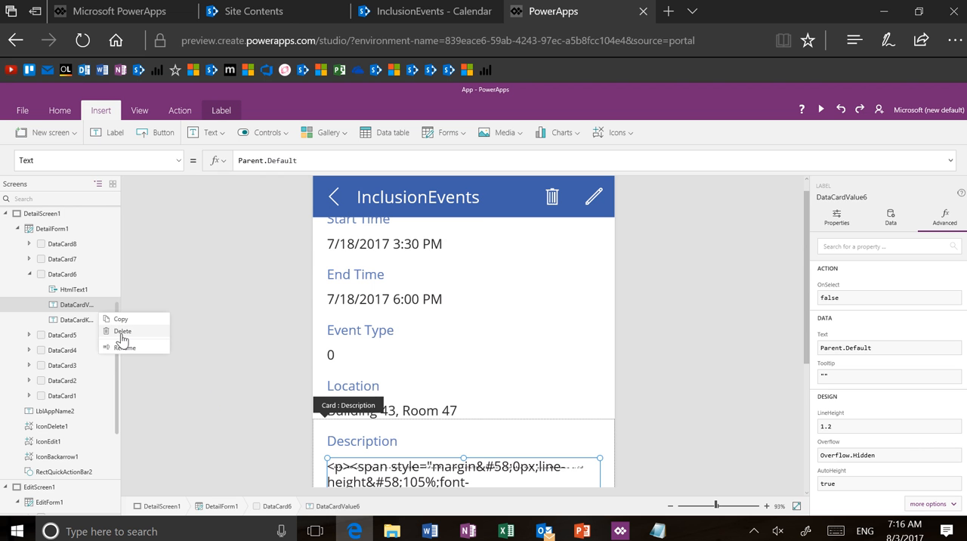
click(123, 339)
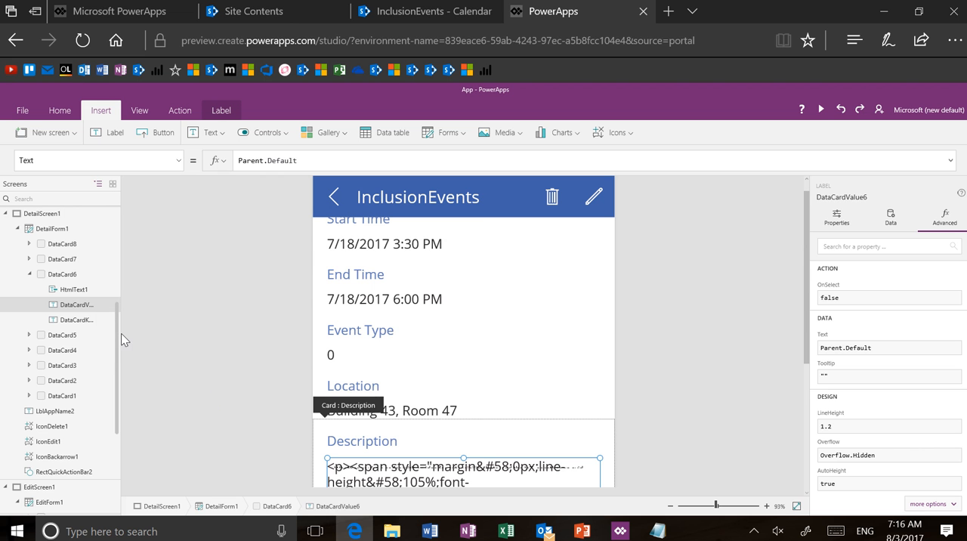
Step: Rename the HTML text control in DataCard6 as DataCardValue6
click(106, 294)
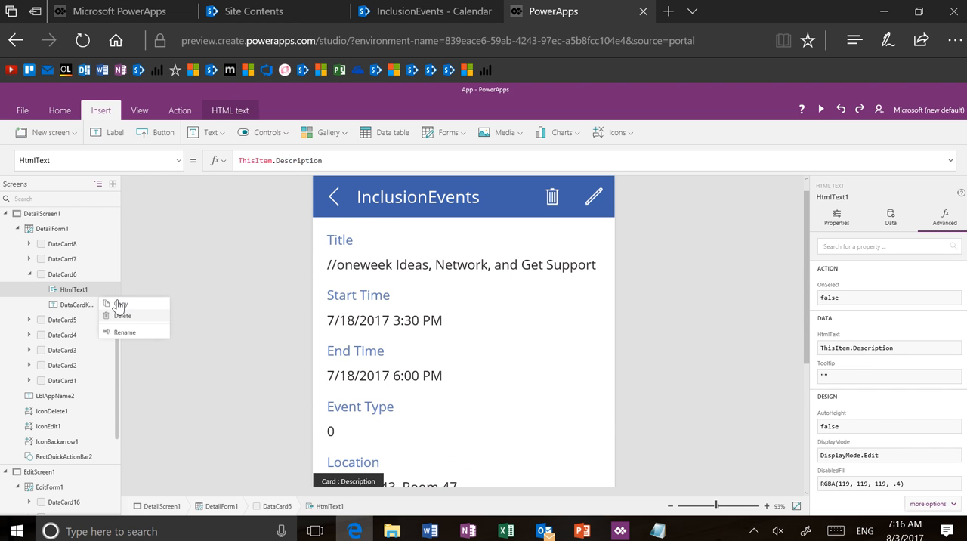
click(124, 333)
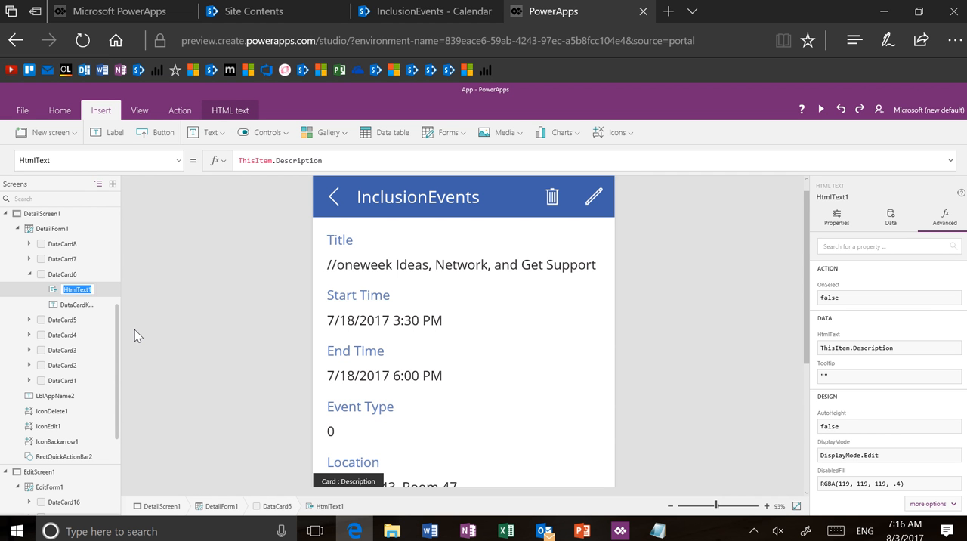
key(ctrl+v)
click(163, 330)
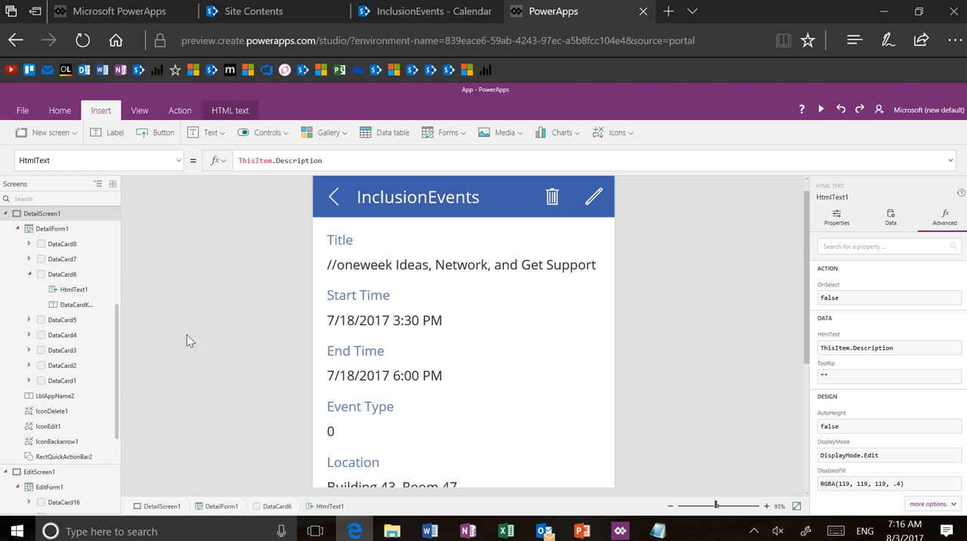
Step: Extend the lower edge of the Description card, DataCard6, to a height of 399
scroll(486, 405, down, 5)
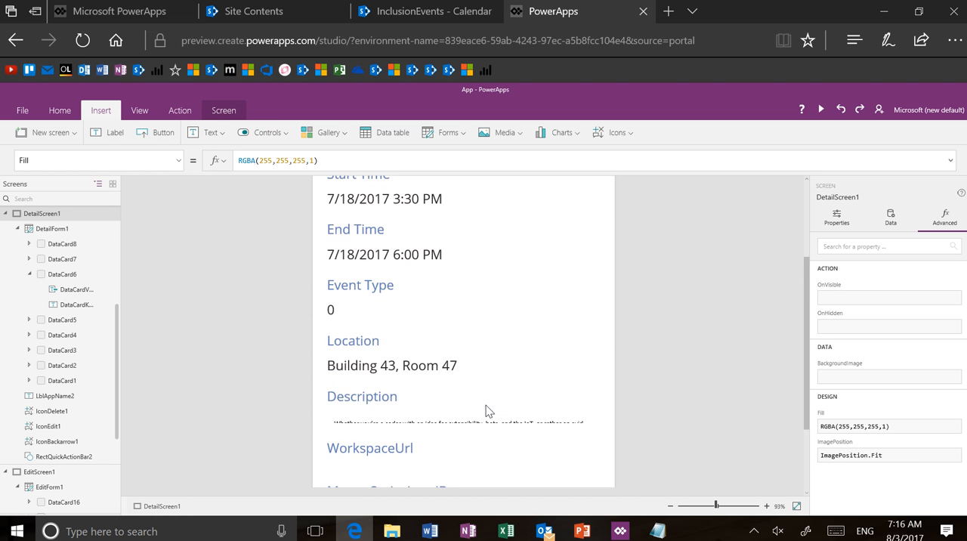
click(476, 366)
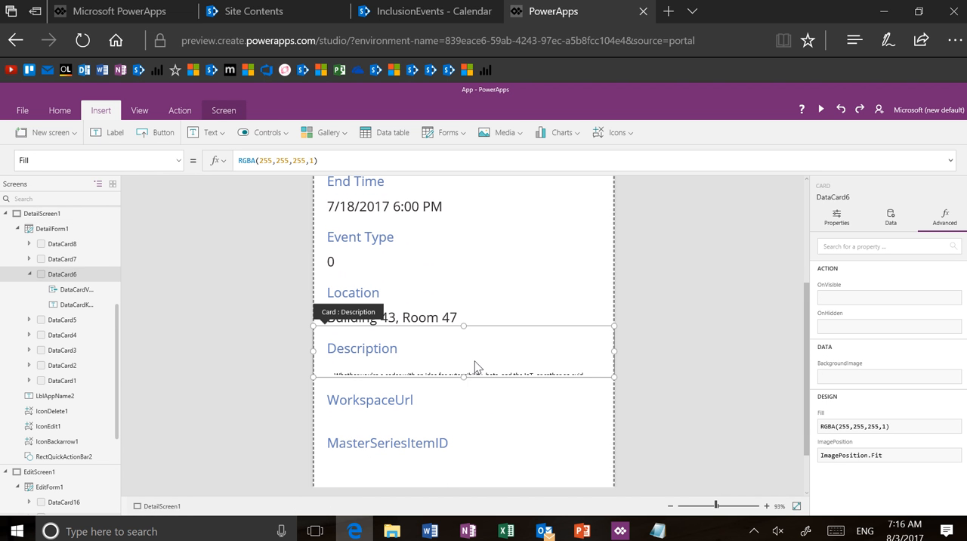
click(476, 366)
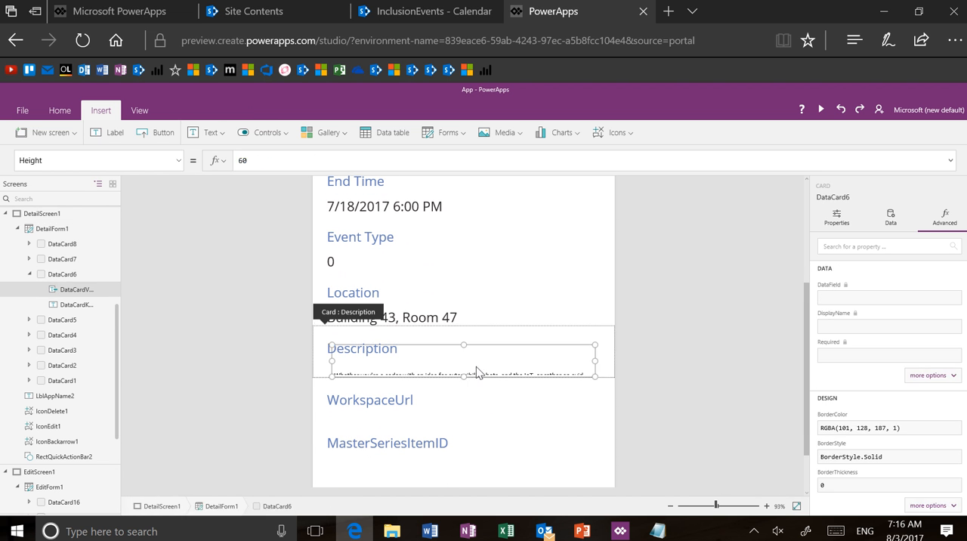
click(318, 366)
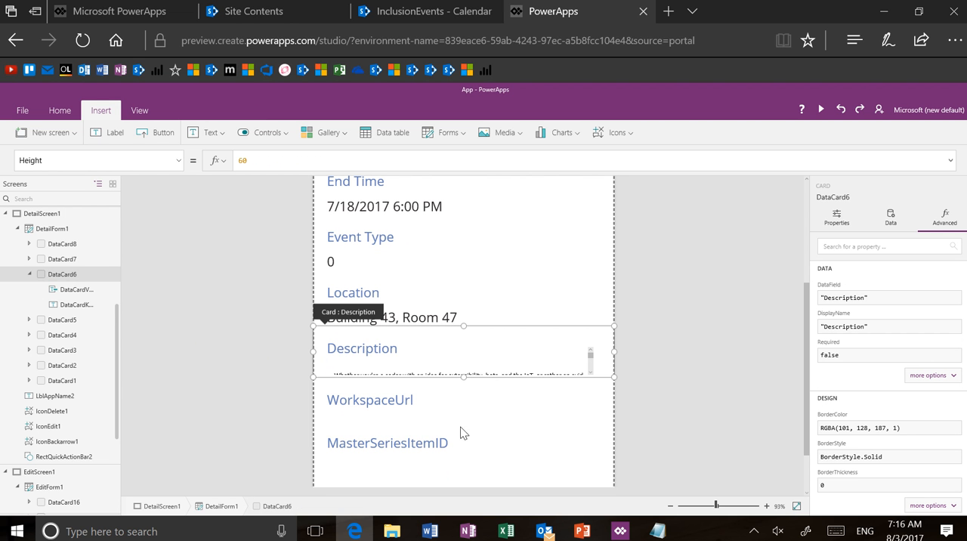
drag(463, 433, 463, 470)
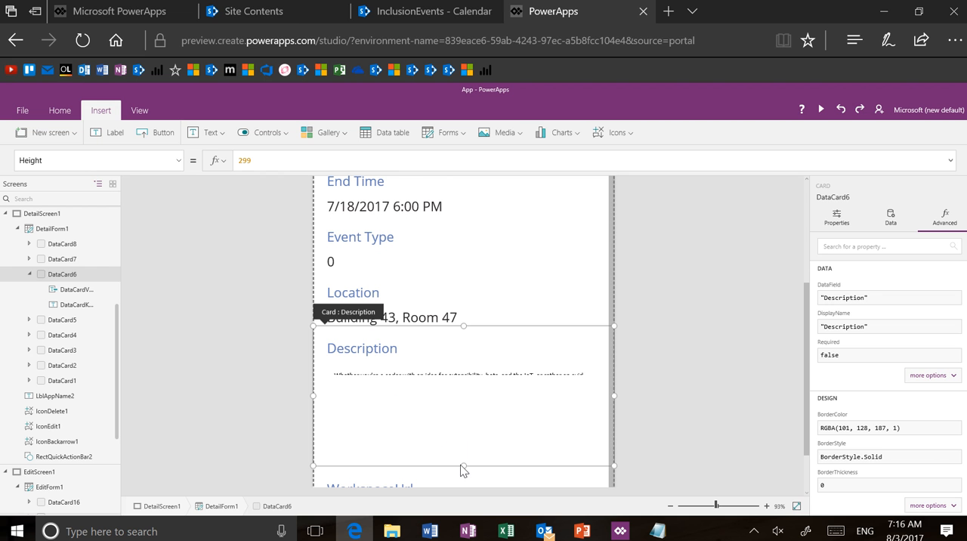
click(802, 417)
click(519, 409)
drag(463, 465, 460, 490)
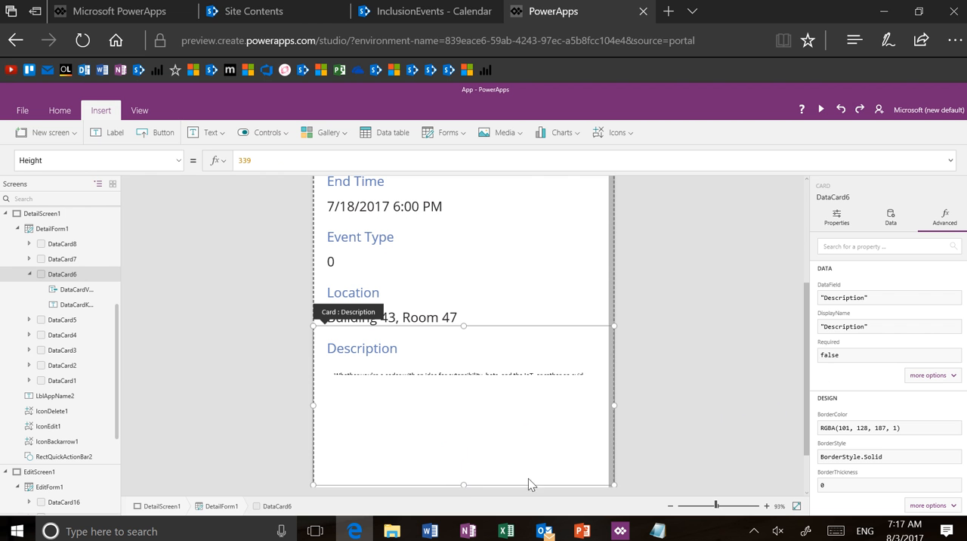
click(797, 506)
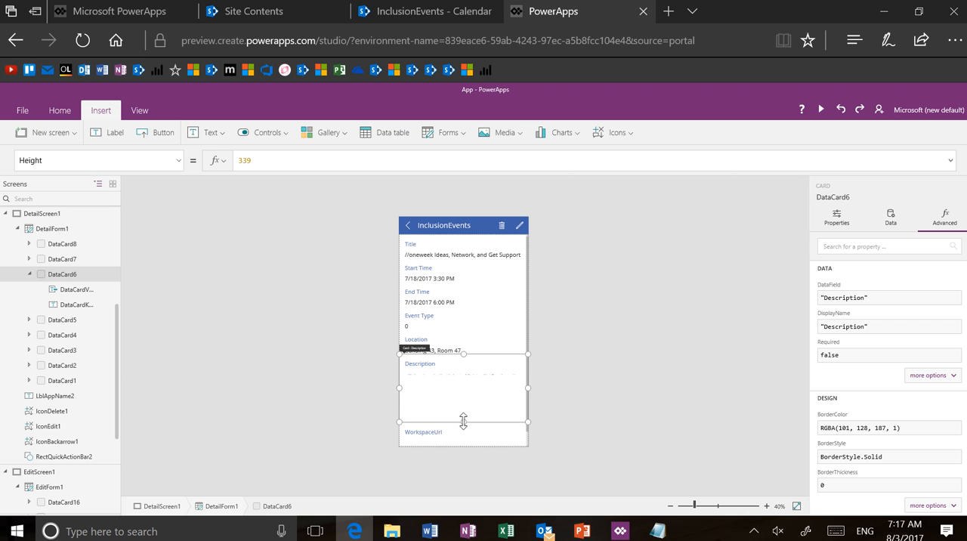
drag(463, 421, 463, 434)
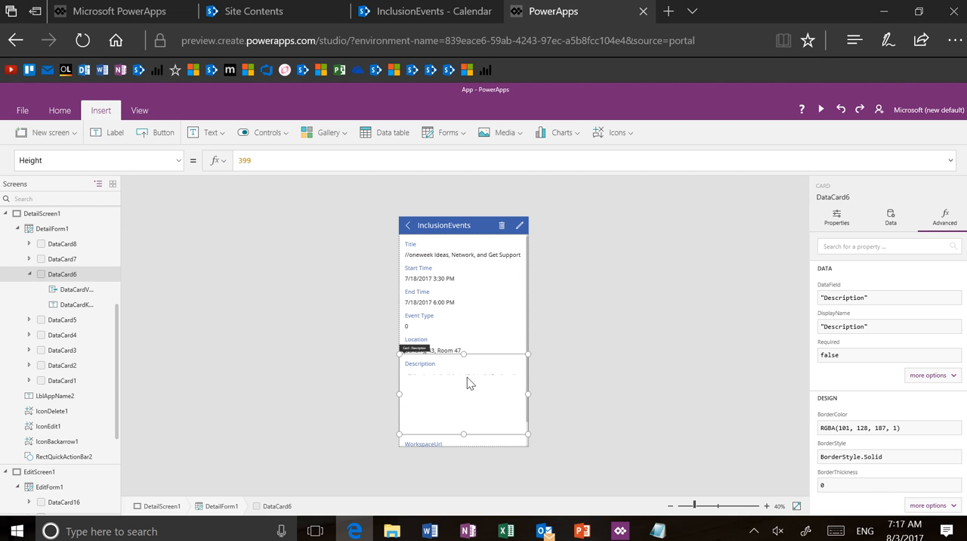
Step: Resize the HTML text control to fill the enlarged Description card, with its upper edge beneath the Description heading
click(467, 373)
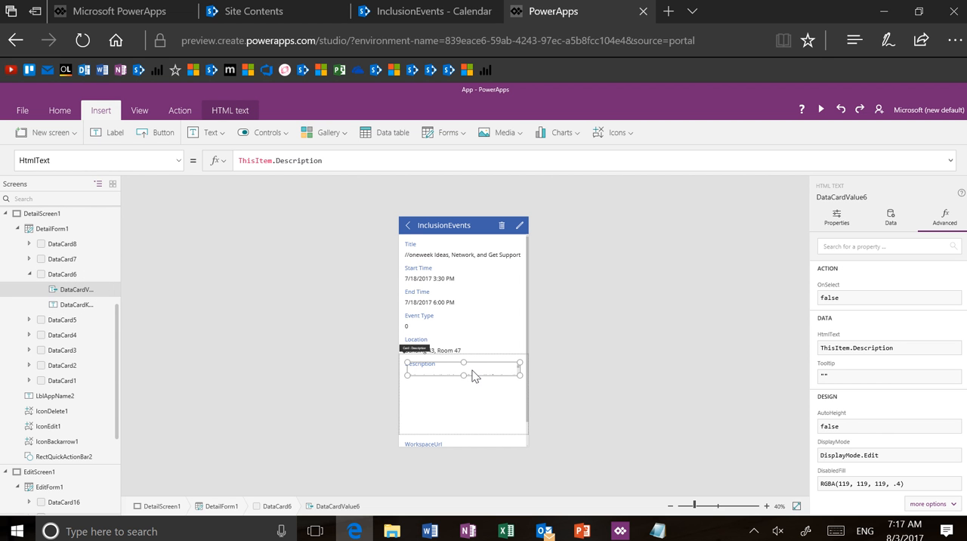
drag(463, 375, 453, 420)
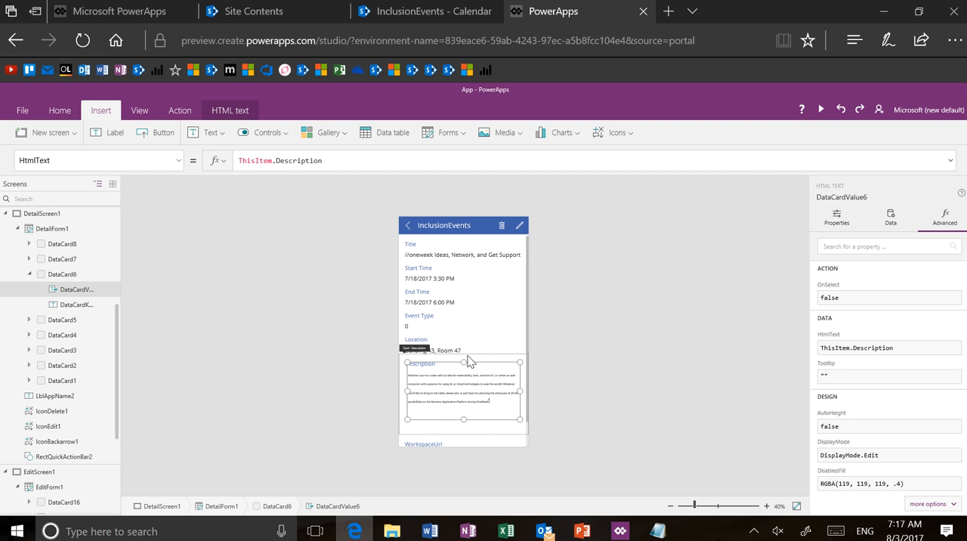
drag(463, 363, 463, 376)
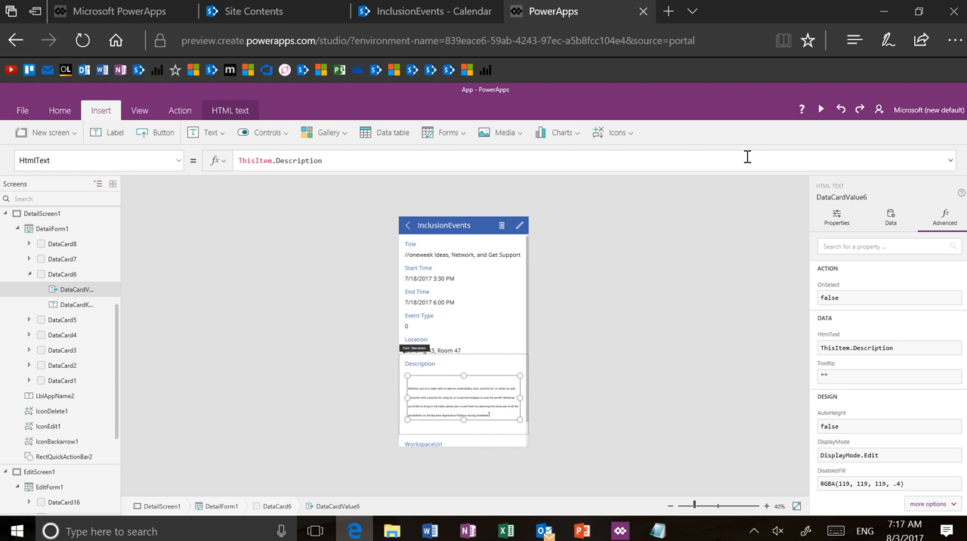
Step: Preview the app from the detail screen, go back to the browse screen, and exit the preview
alt+click(408, 226)
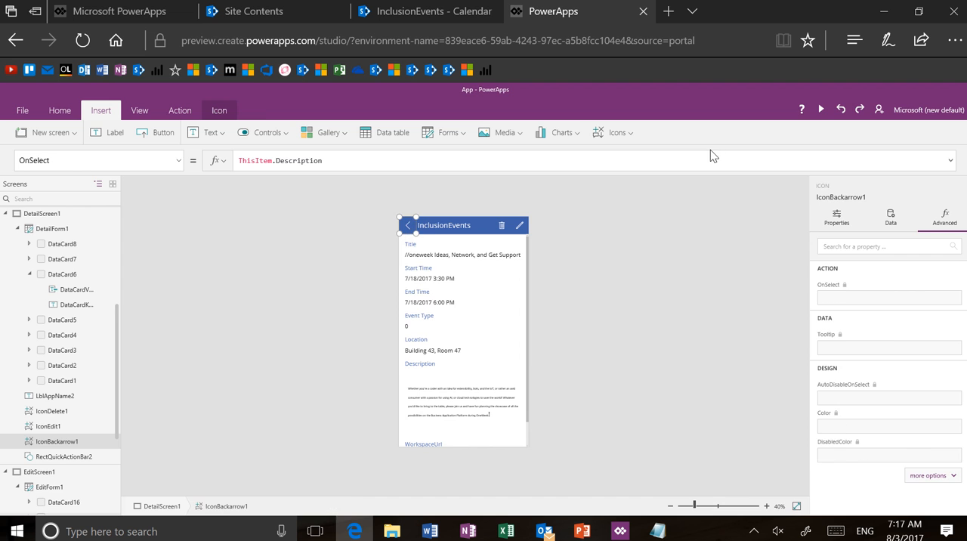
click(821, 111)
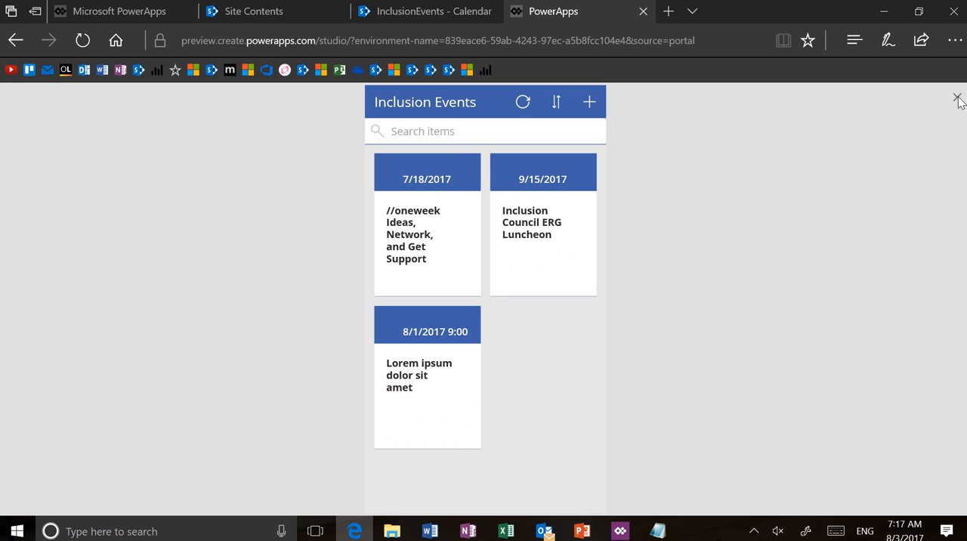
key(Escape)
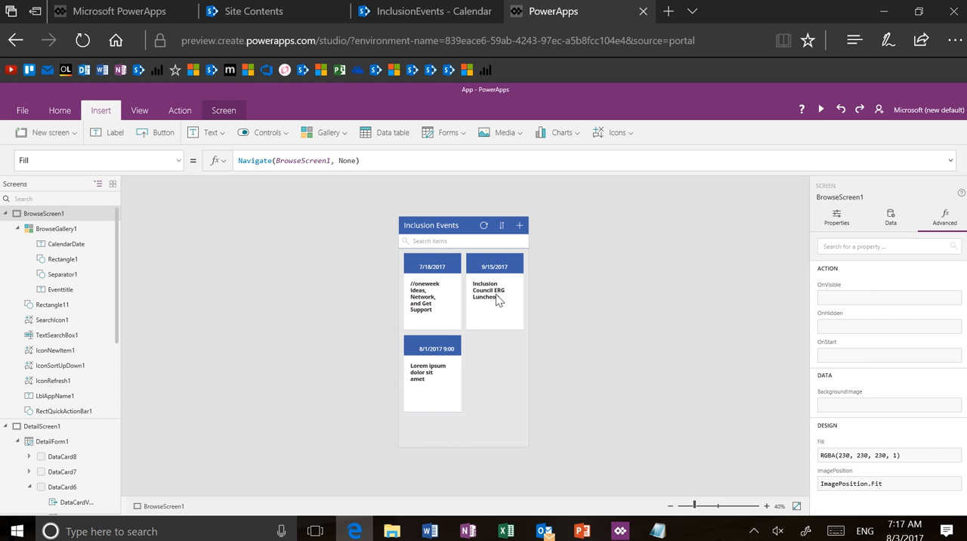
Step: Set the OnSelect action of the Eventtitle label in BrowseGallery1 to navigate to DetailScreen1 with the Fade transition
click(498, 301)
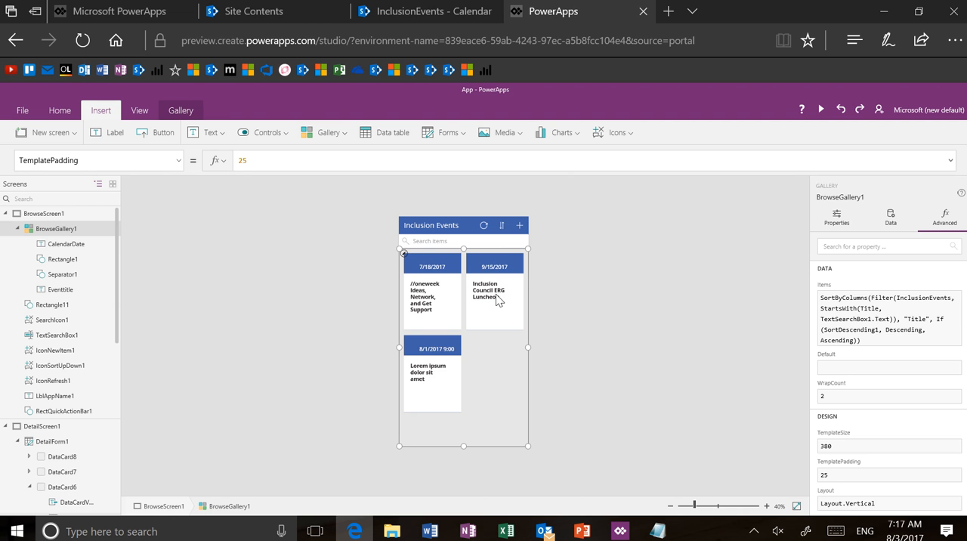
click(415, 291)
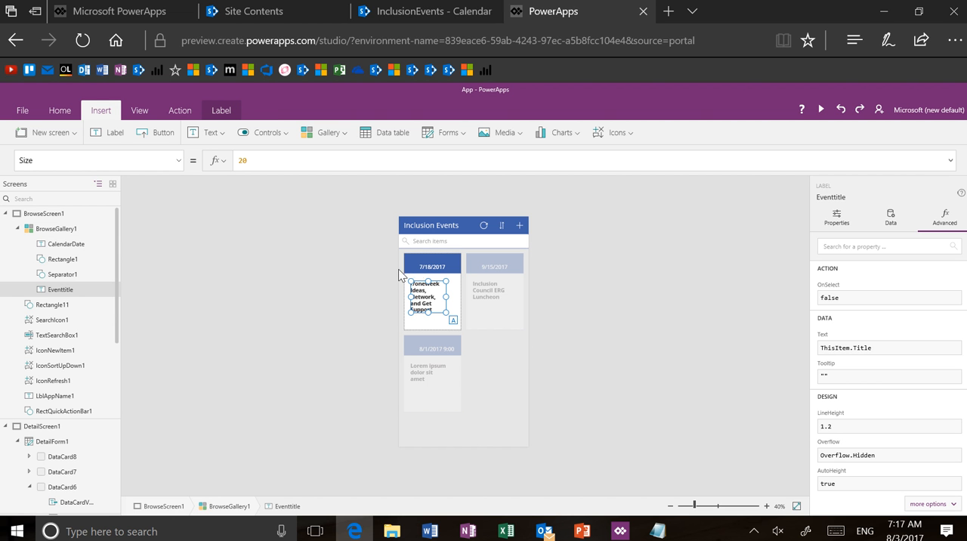
click(179, 161)
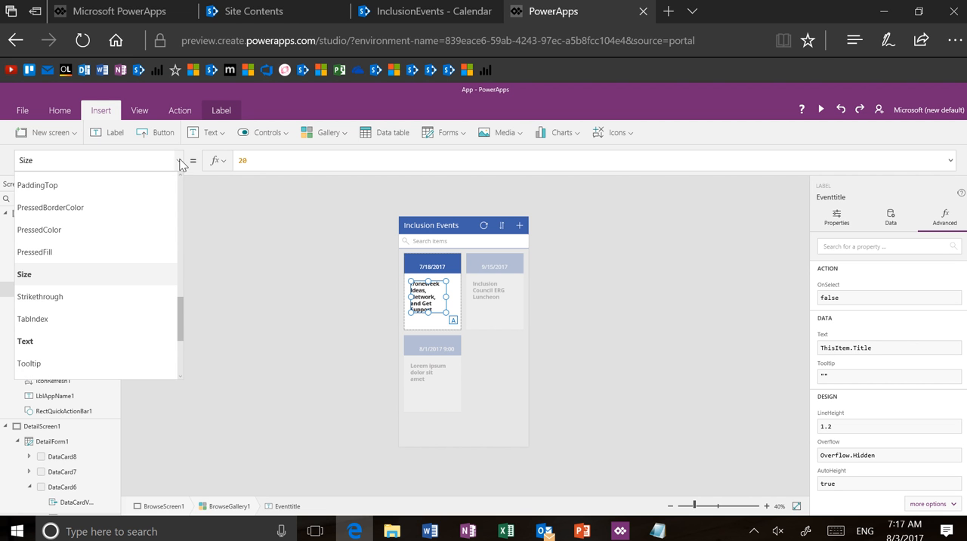
scroll(155, 226, up, 3)
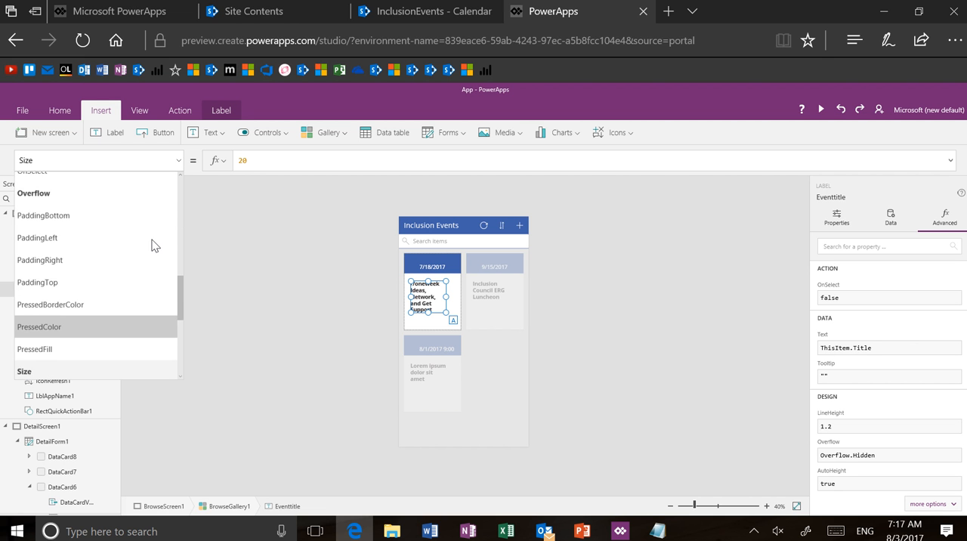
click(145, 187)
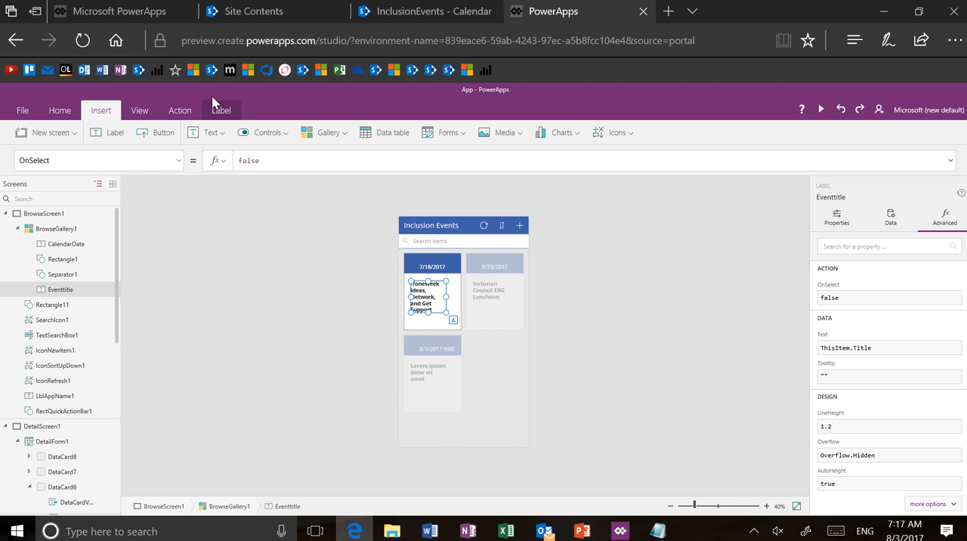
click(185, 110)
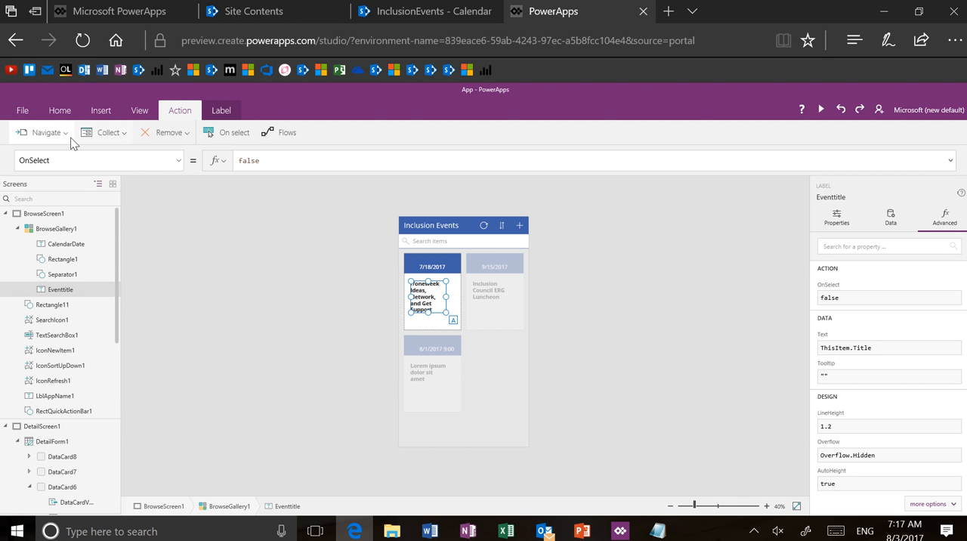
click(70, 134)
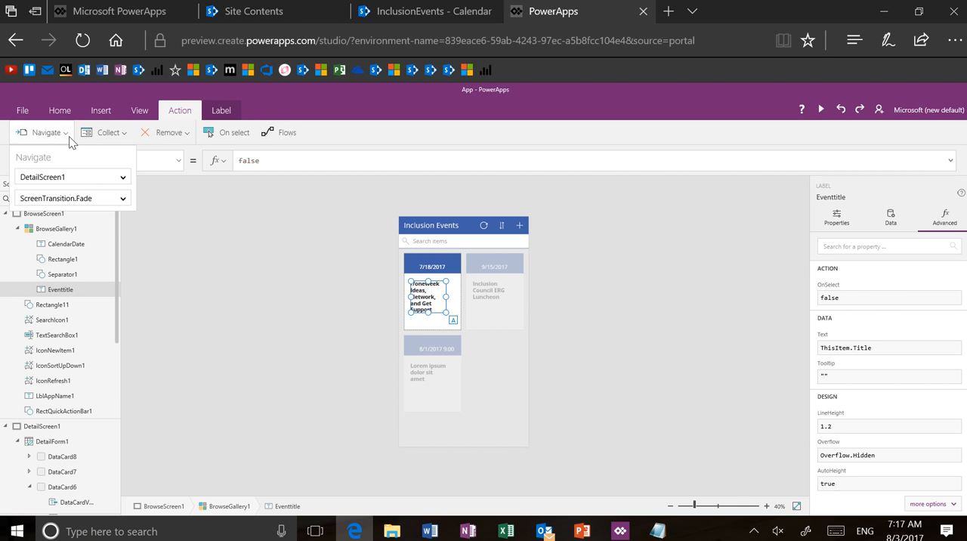
click(81, 183)
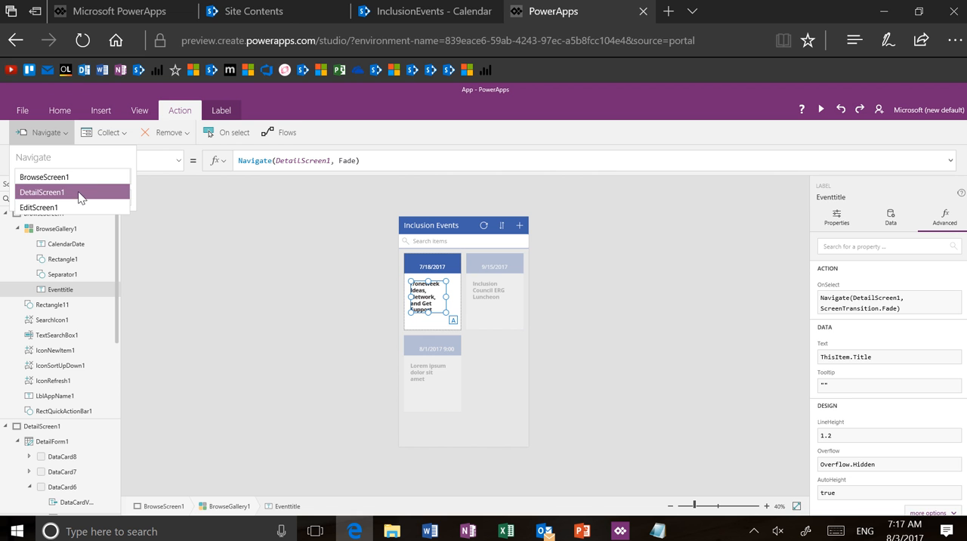
click(81, 193)
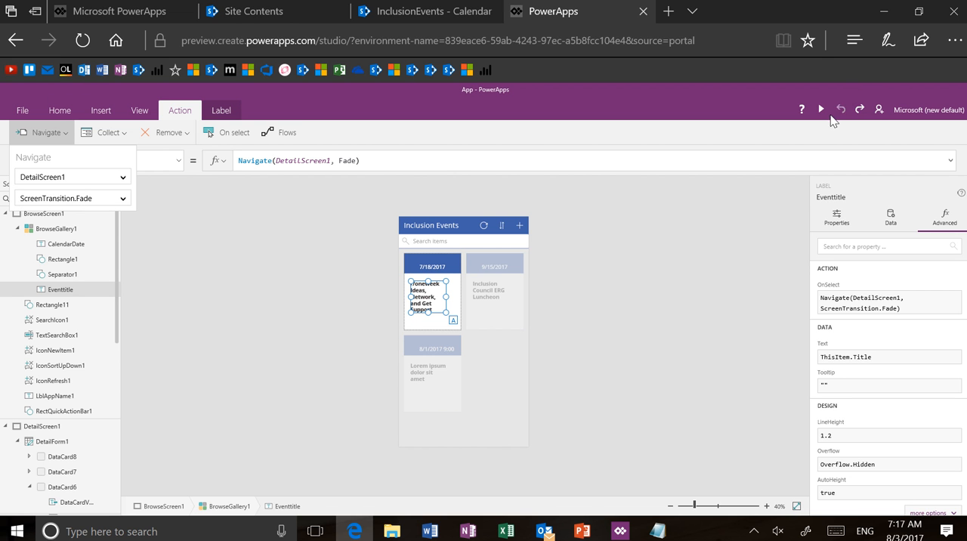
Step: Preview the app and test navigation by opening the Inclusion Council ERG Luncheon event, going back to the event cards, and reopening it
click(821, 109)
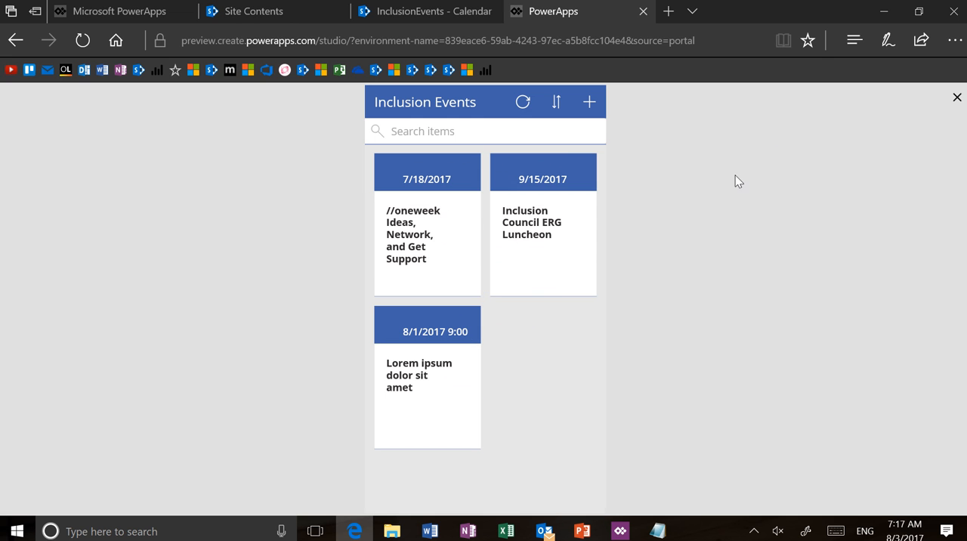
click(538, 235)
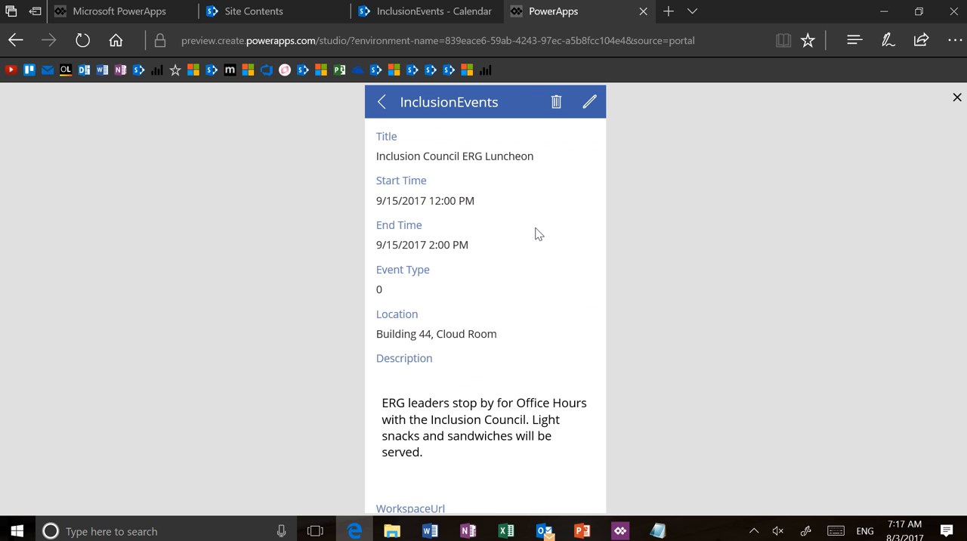
scroll(535, 229, down, 2)
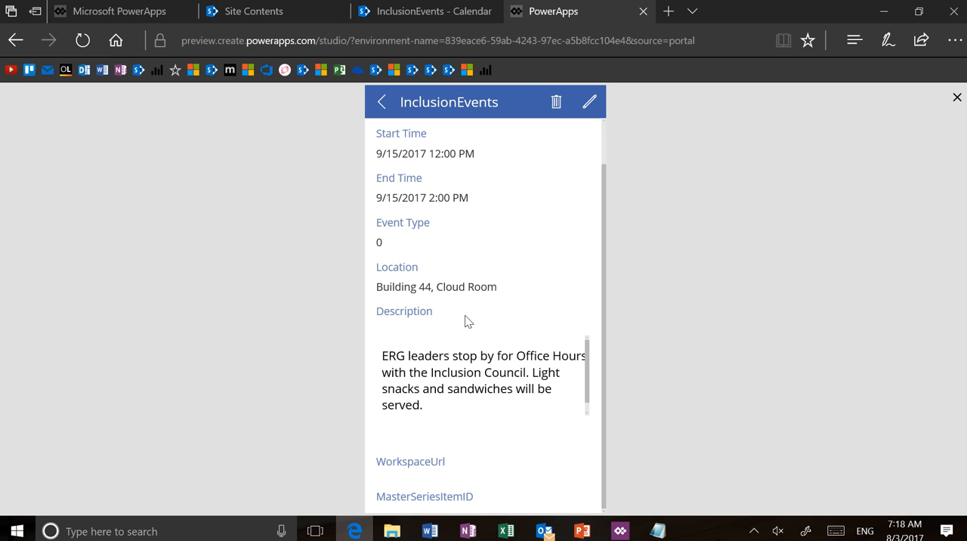
click(383, 104)
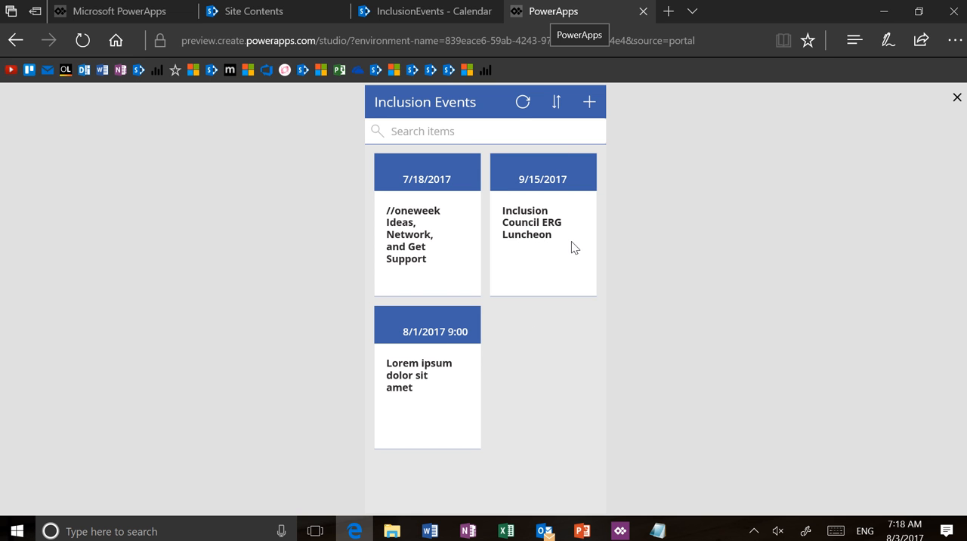
click(536, 240)
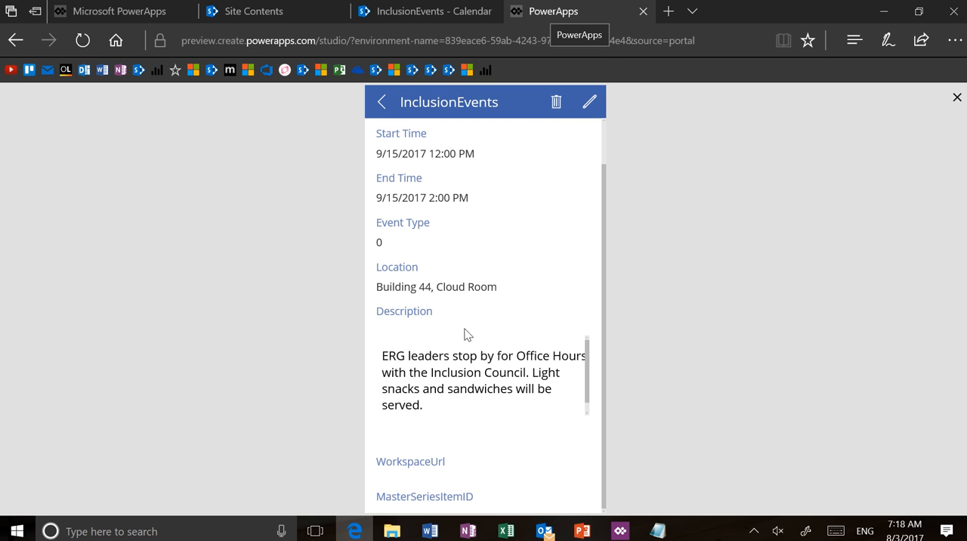
Step: Leave the current app's editing page and open the recent Inclusion Events Calendar app for editing, overriding the other session
click(644, 12)
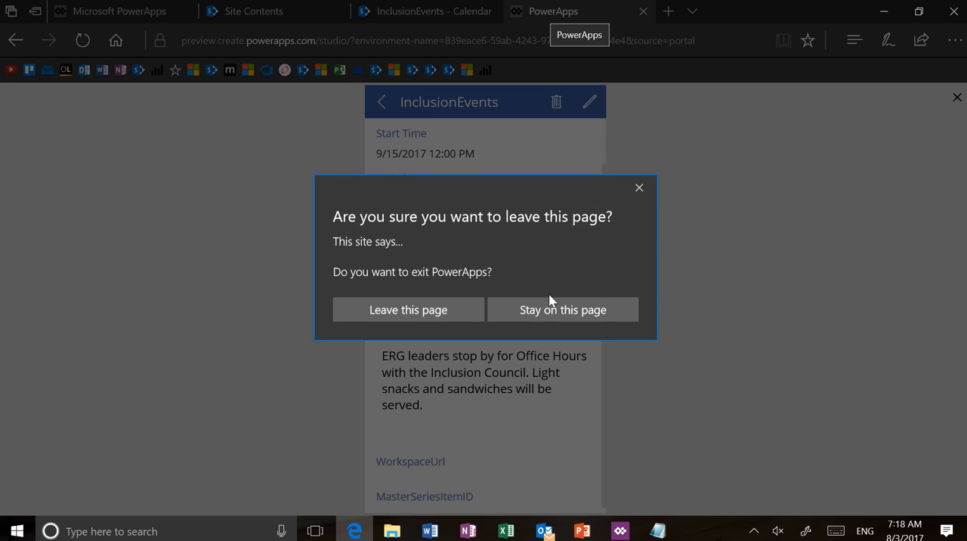
click(451, 324)
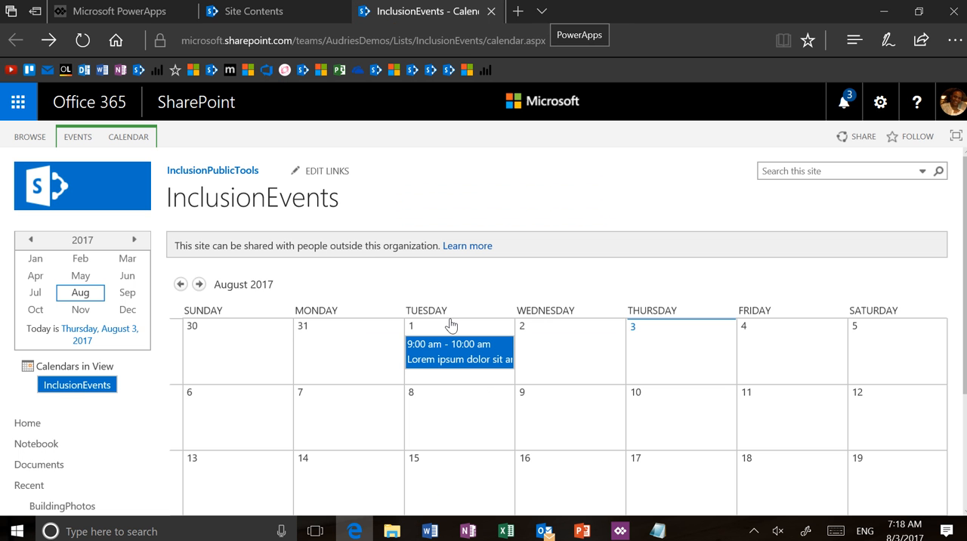
click(139, 12)
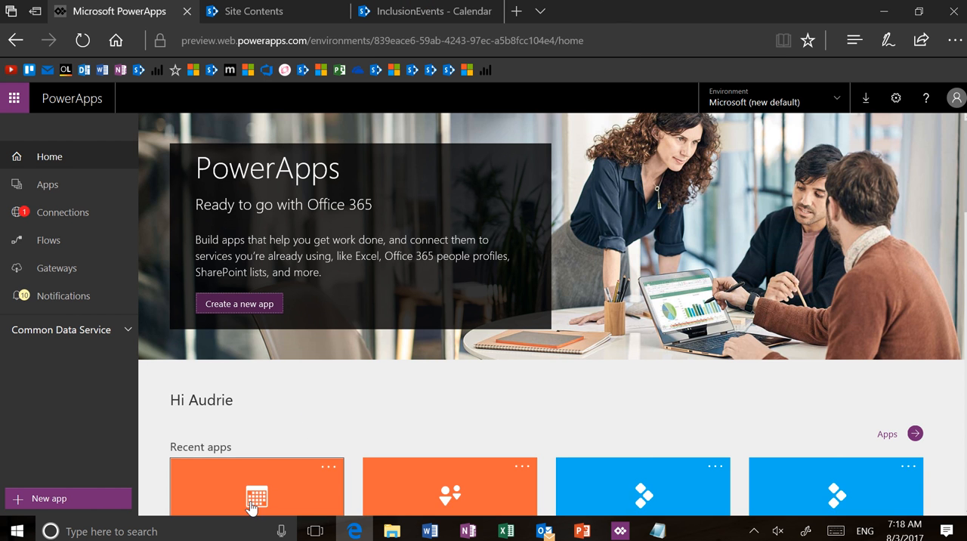
scroll(283, 377, down, 1)
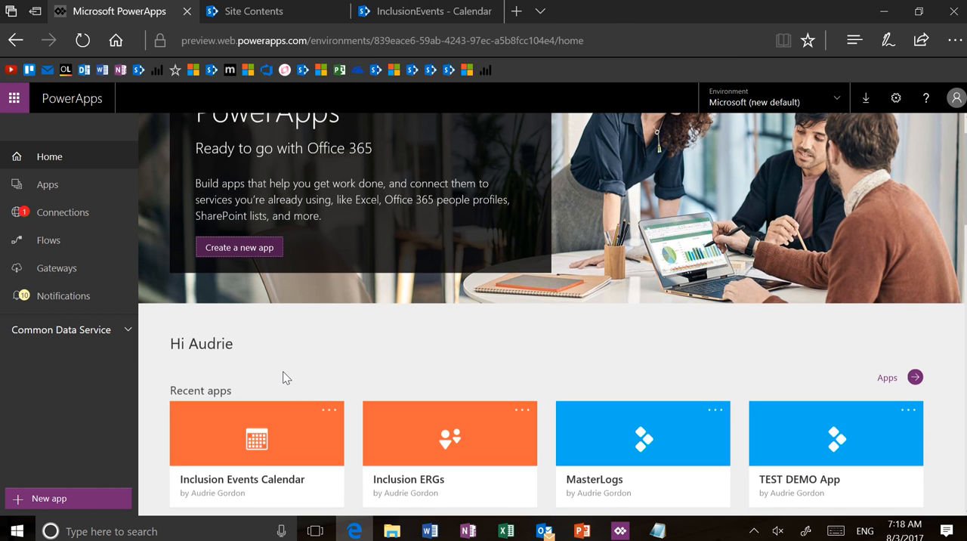
click(280, 423)
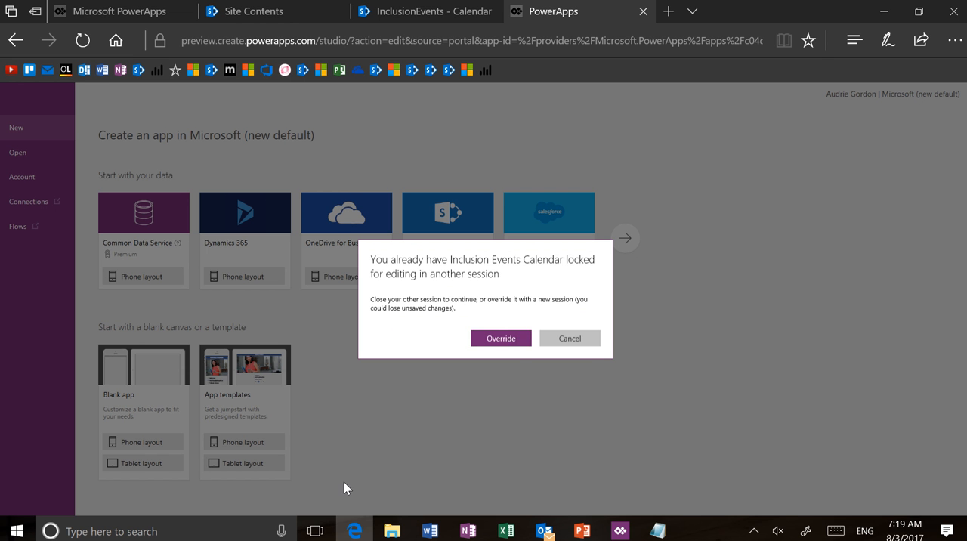
click(511, 338)
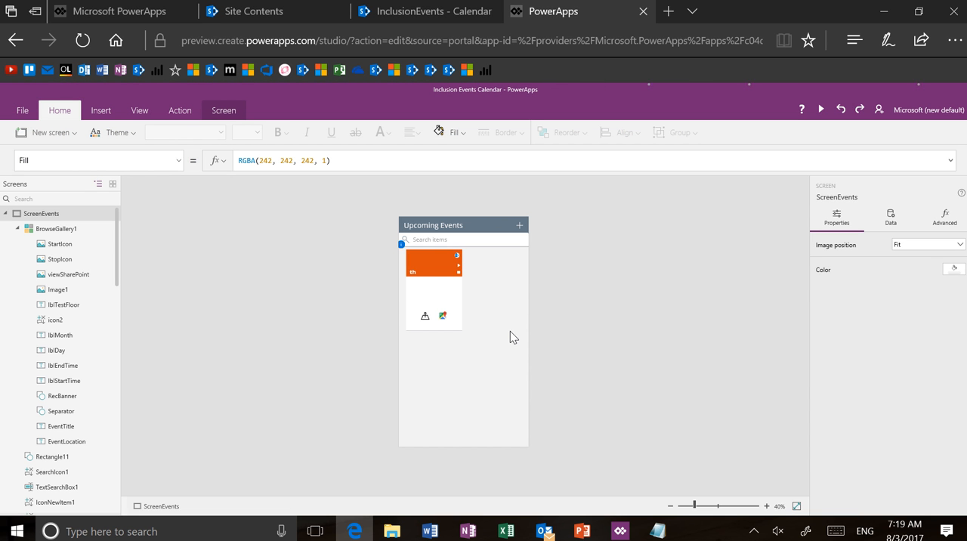
Step: Preview the Inclusion Events Calendar app, view the //oneweek event's item on SharePoint, and return to the preview
click(821, 110)
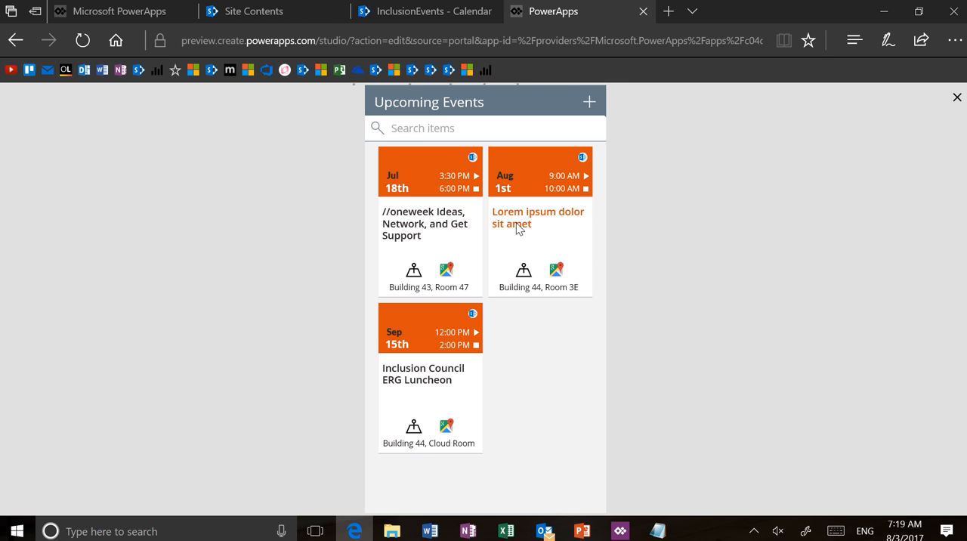
click(473, 158)
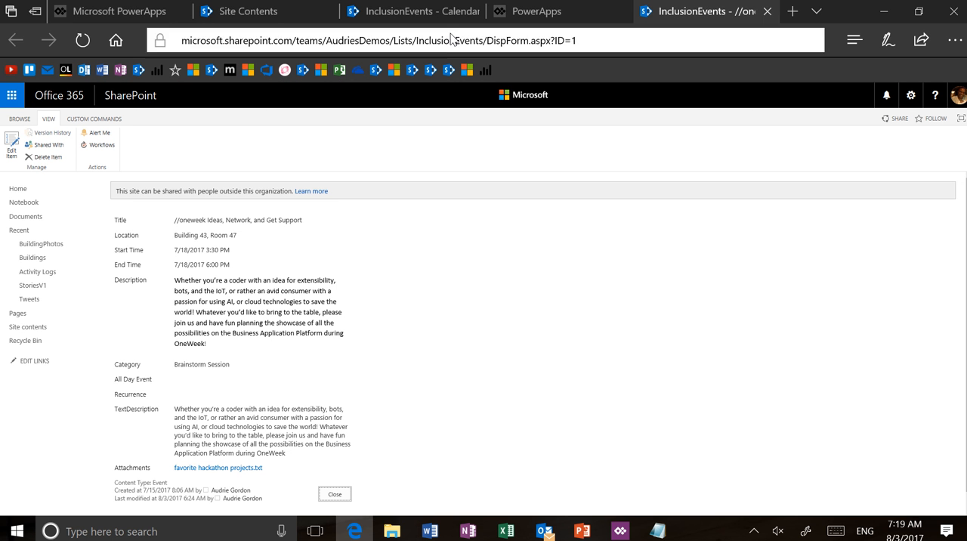
click(529, 12)
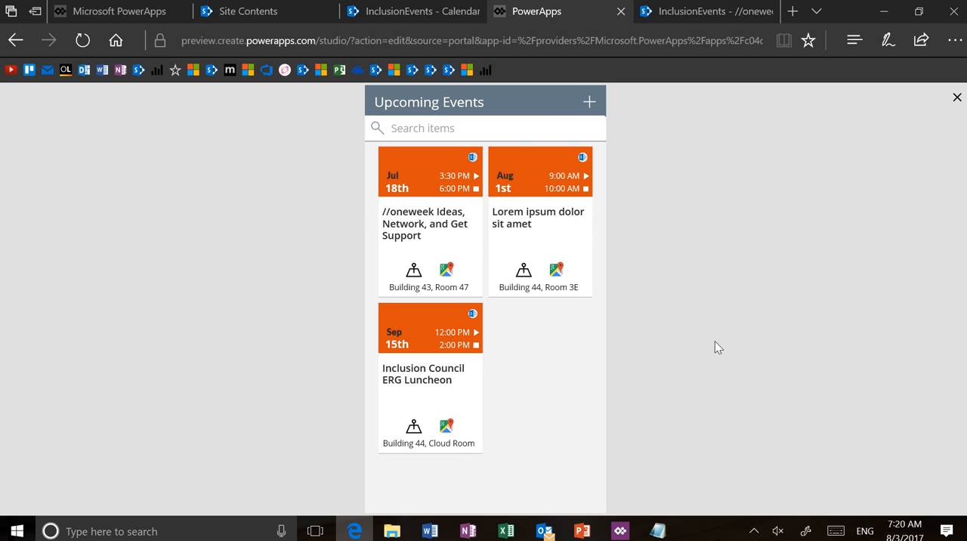
Step: View the internal floor plan and the Google map for the //oneweek event from its card, and return to the preview
click(414, 272)
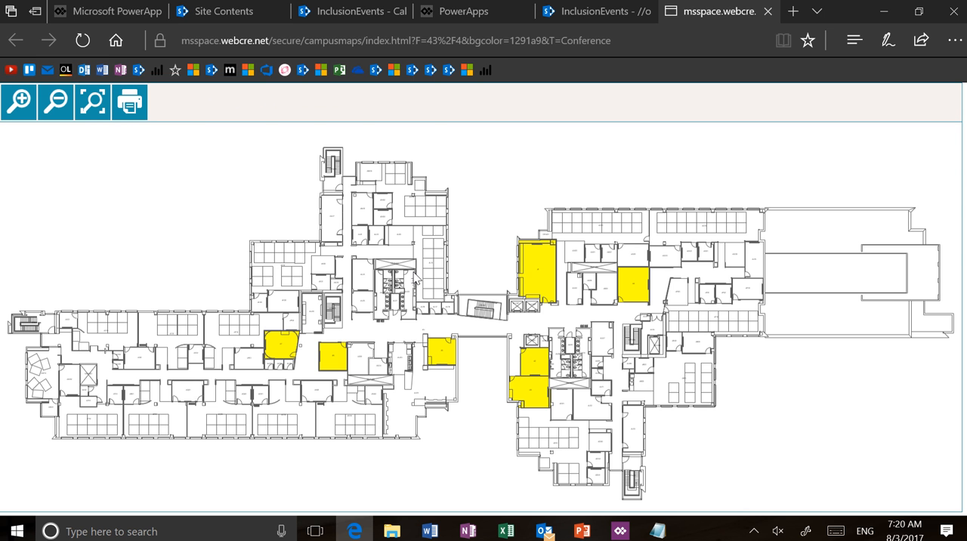
click(559, 12)
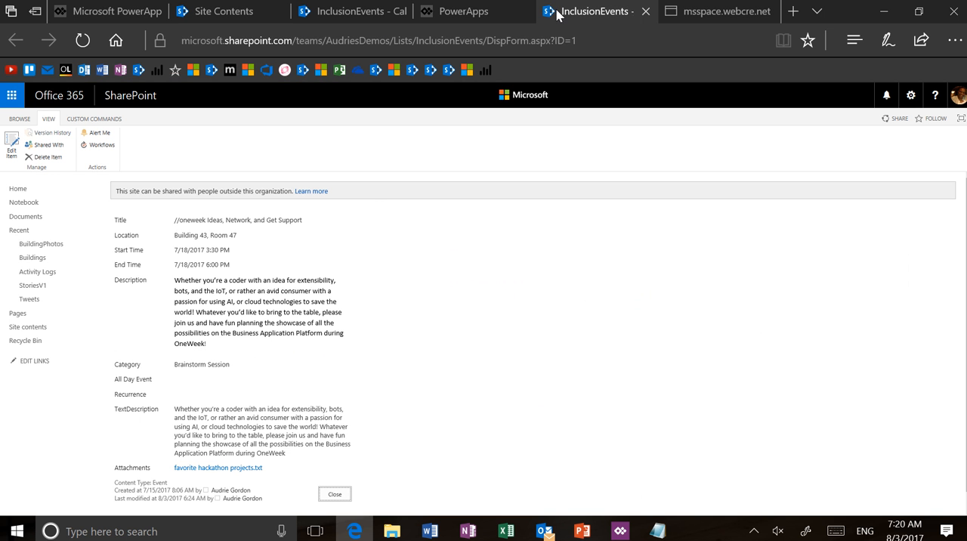
click(500, 11)
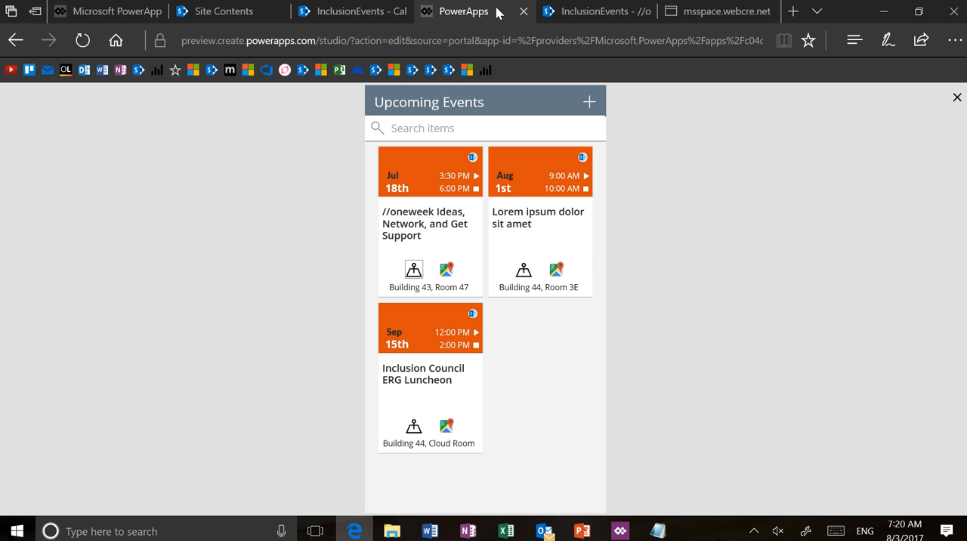
click(447, 272)
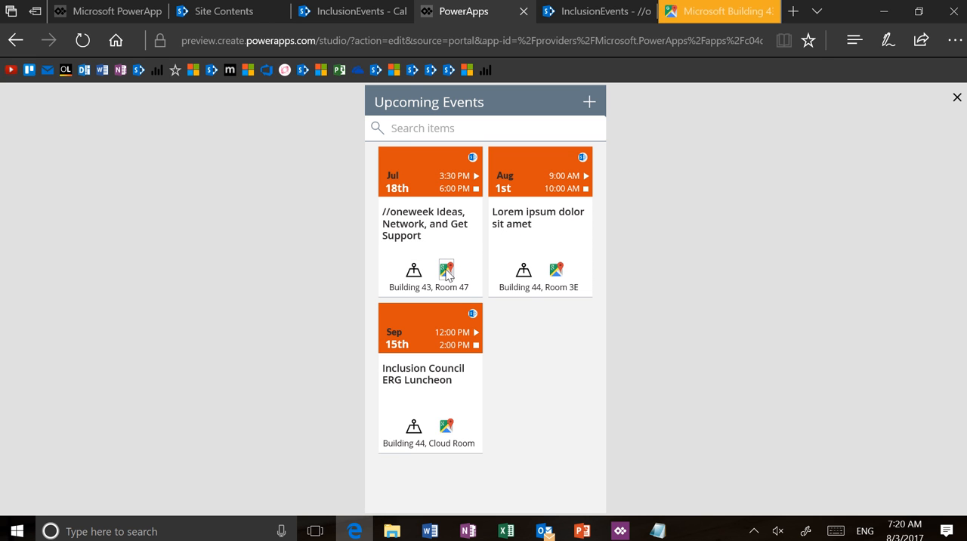
click(718, 14)
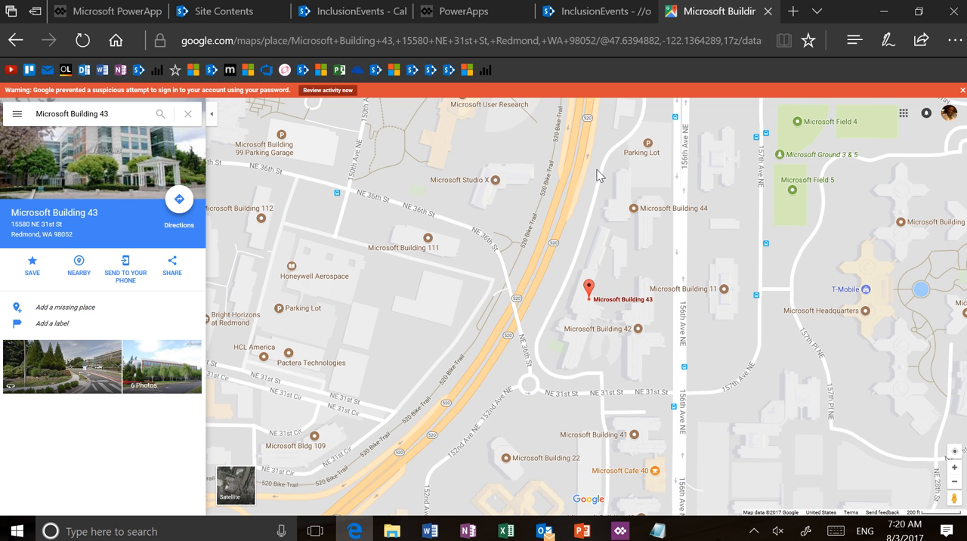
click(459, 15)
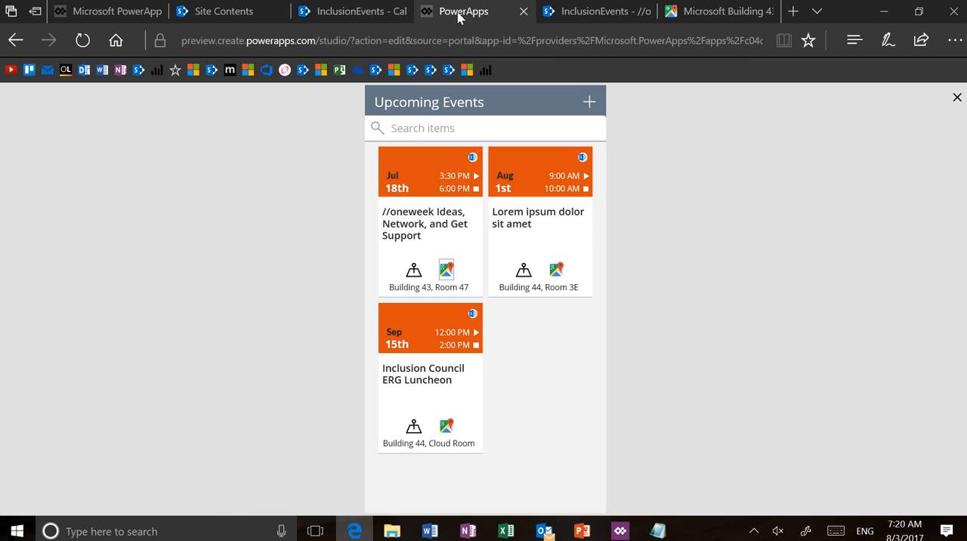
Step: Open the //oneweek event's details, examine the calendar choices for adding it, decline the addition, and exit the preview
click(447, 221)
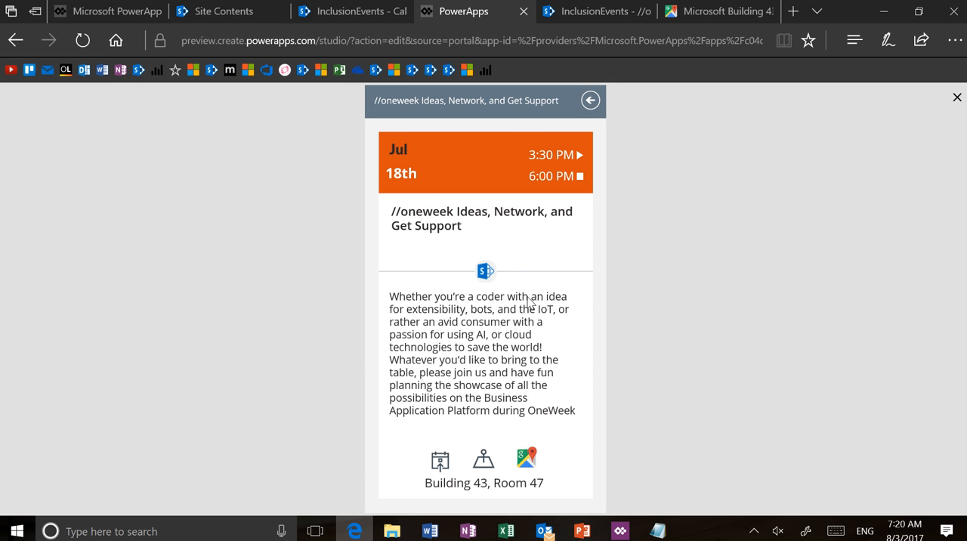
click(442, 461)
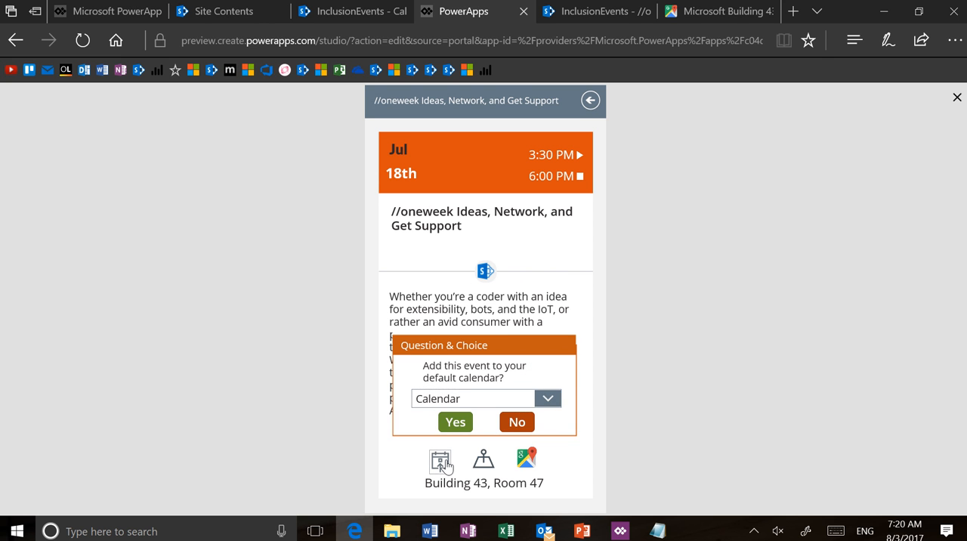
click(552, 402)
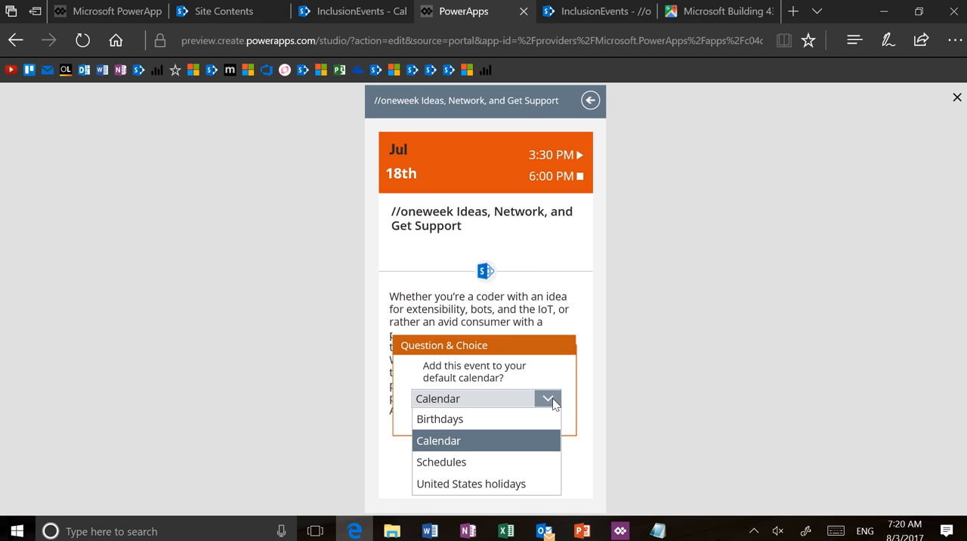
click(552, 404)
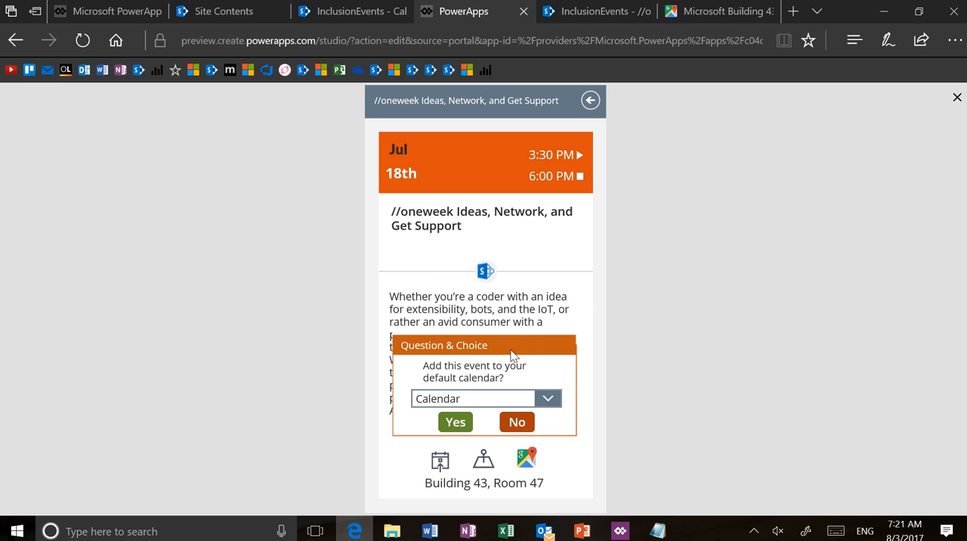
click(517, 423)
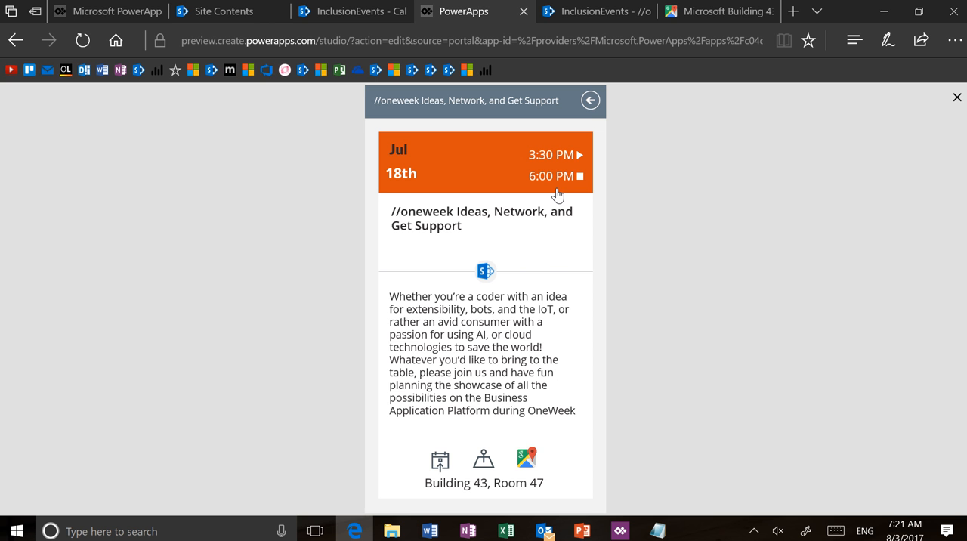
click(957, 98)
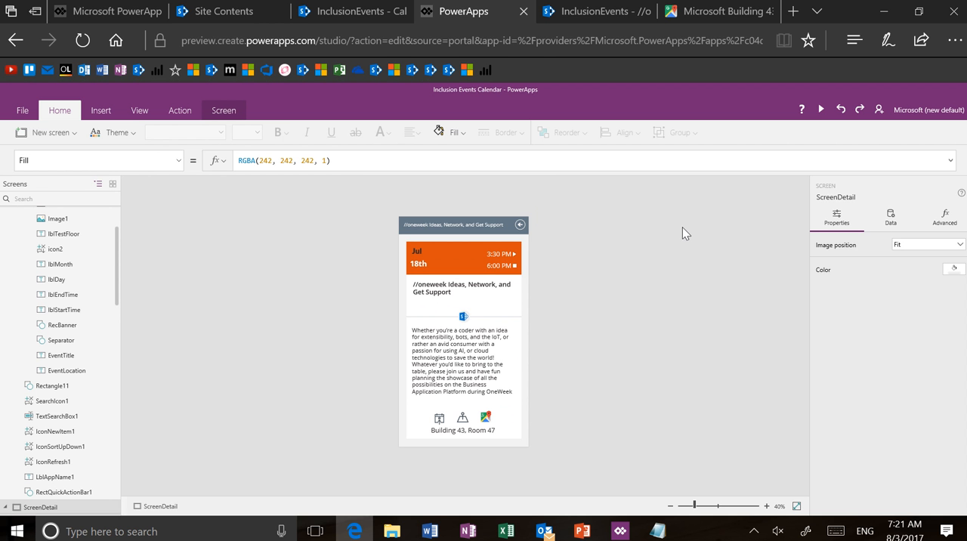
Step: Examine the OnSelect formula of the Add to Calendar icon on the event detail screen
click(713, 506)
scroll(650, 386, down, 2)
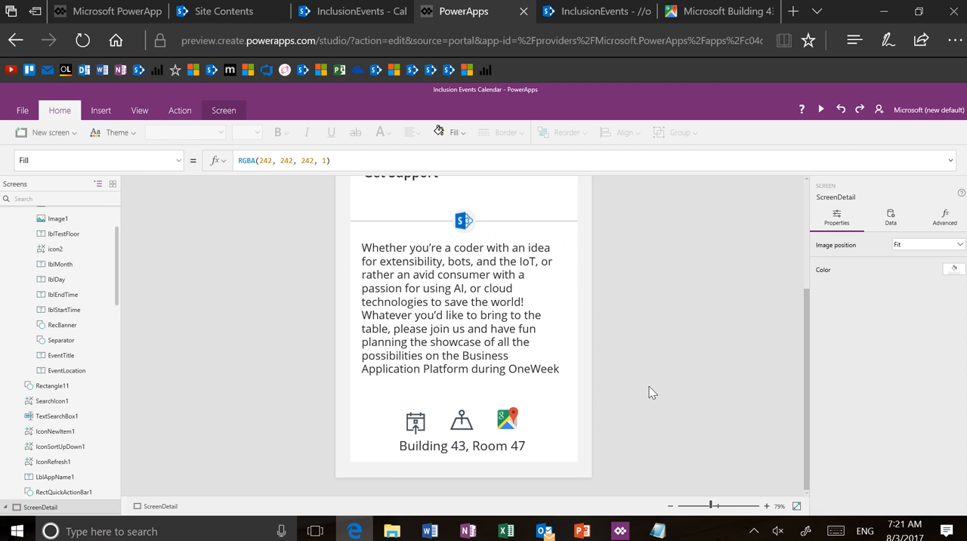
click(421, 428)
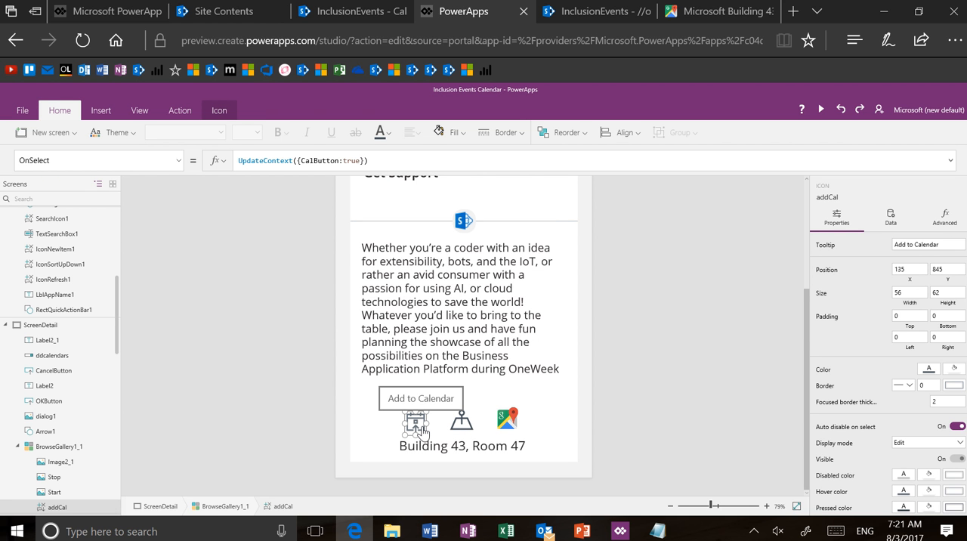
Step: Browse the built-in shapes and icons available for insertion, and leave the list without adding any
click(101, 111)
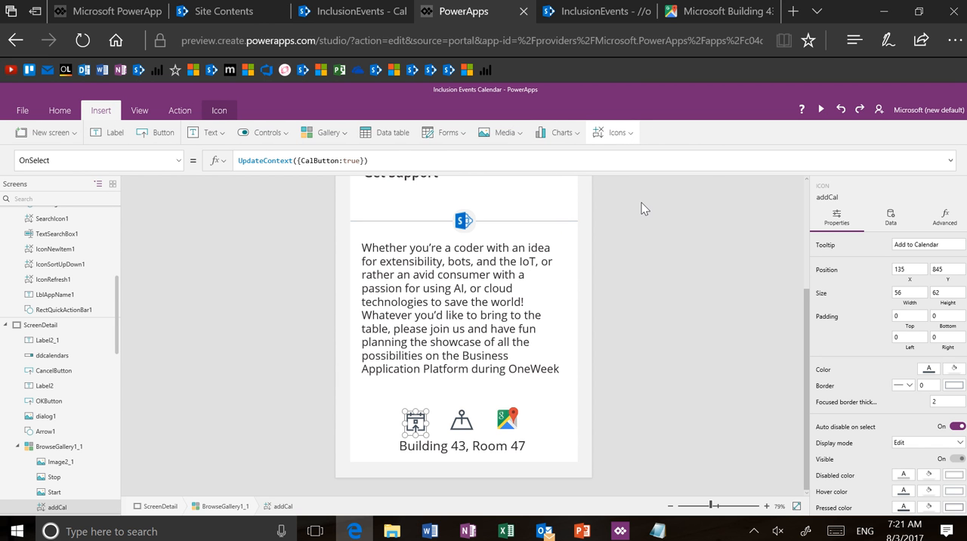
click(630, 138)
scroll(654, 236, down, 2)
scroll(654, 236, down, 5)
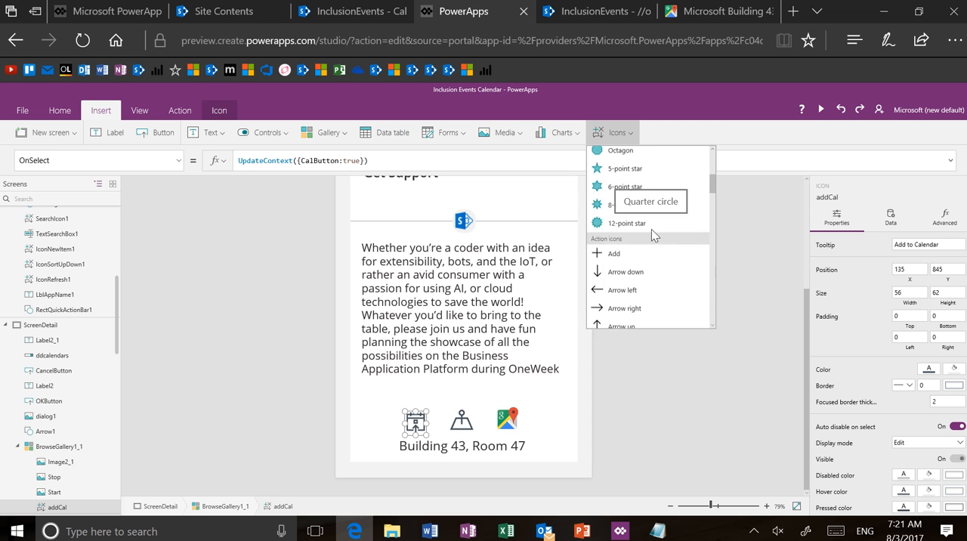
scroll(654, 236, down, 6)
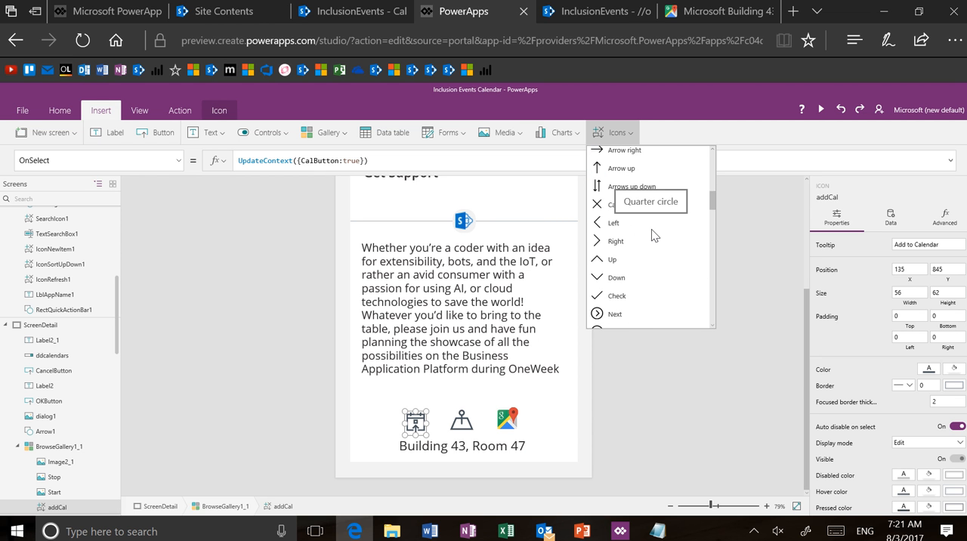
scroll(654, 235, down, 6)
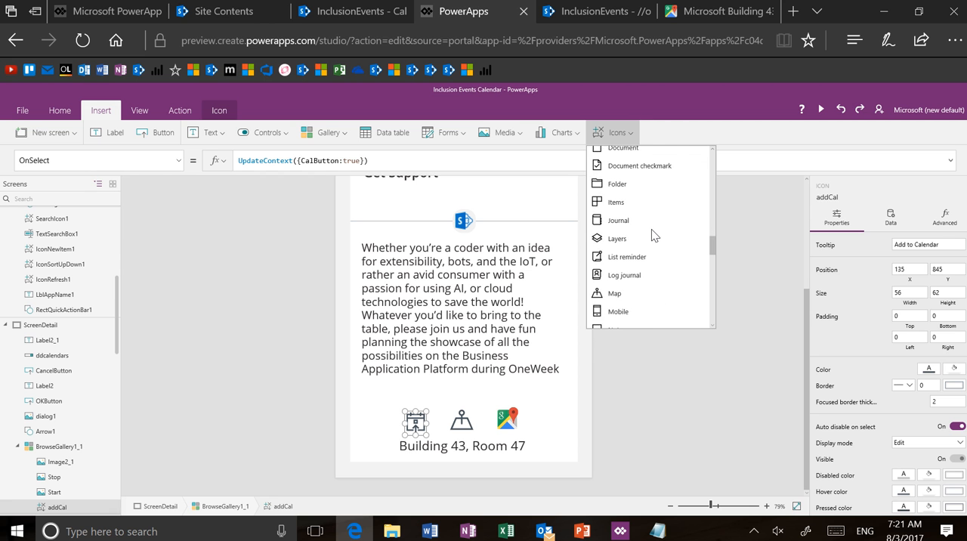
scroll(651, 235, up, 3)
click(673, 411)
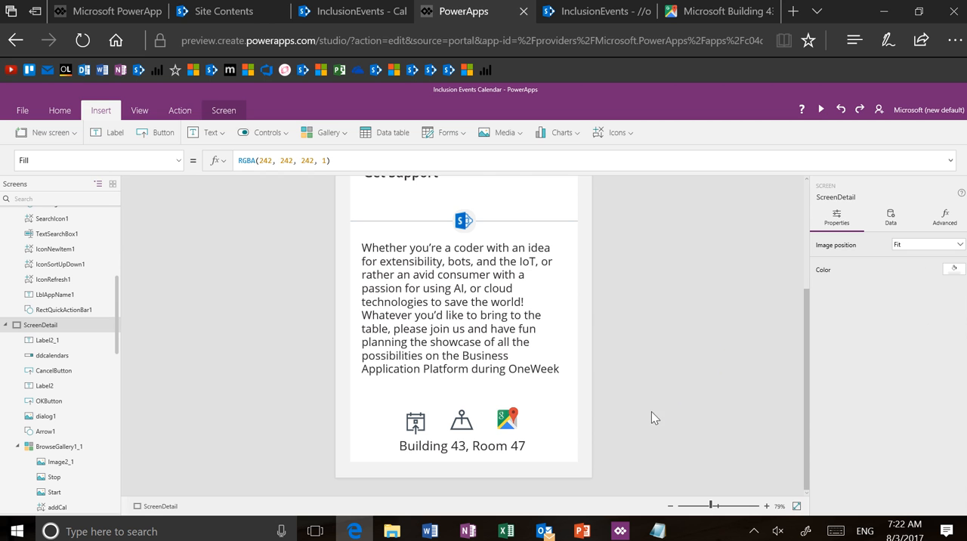
Step: View the image files stored in the app's media library and return to the event detail screen
click(144, 110)
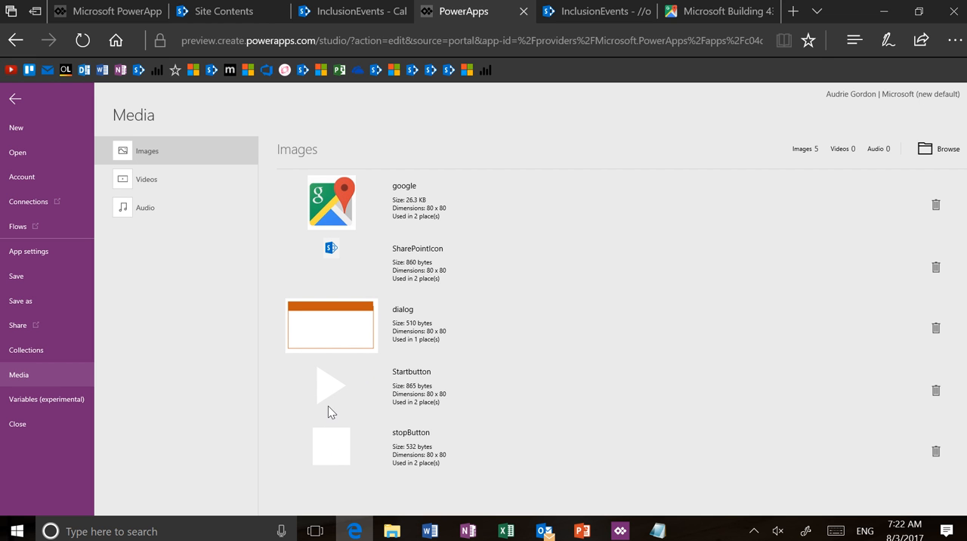
click(17, 102)
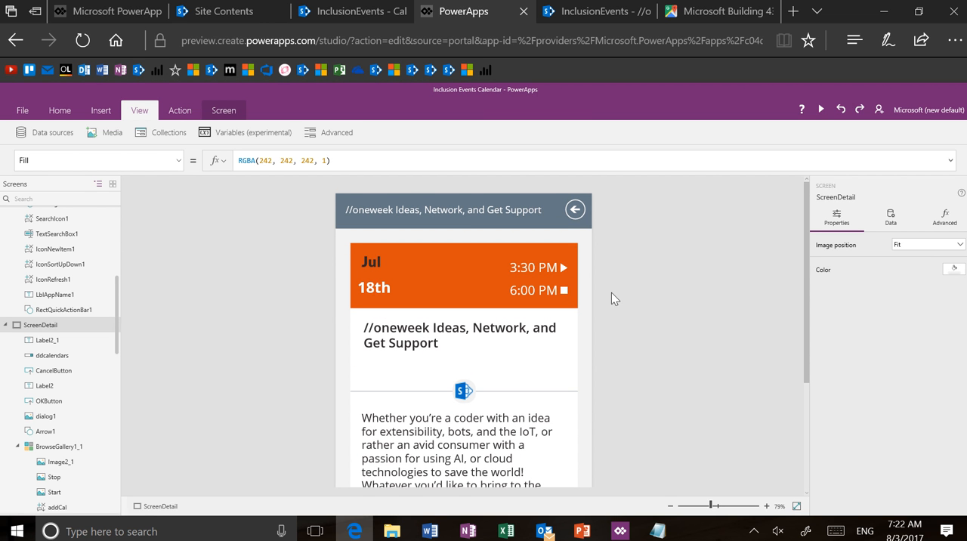
Step: Show the OnSelect formula of the Google Maps image below the event description
scroll(702, 355, down, 5)
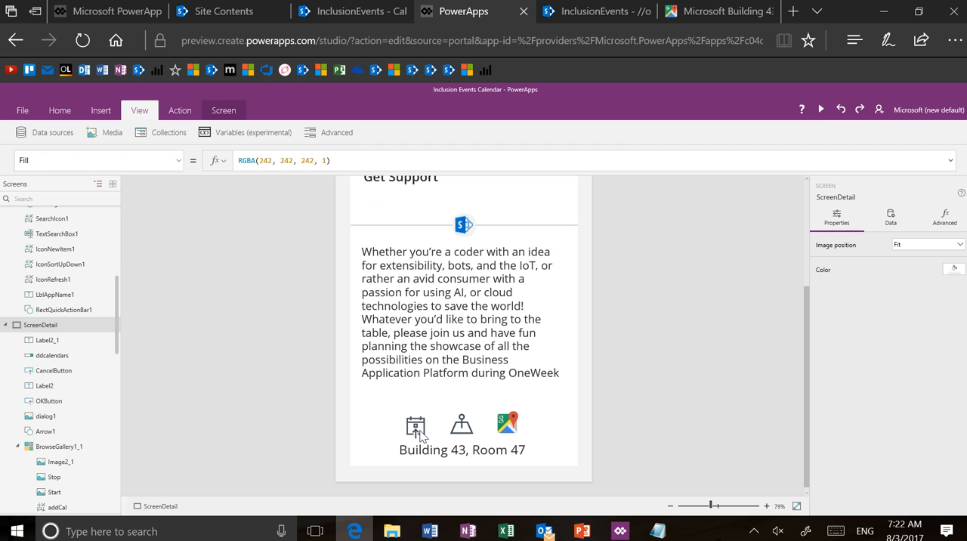
click(503, 431)
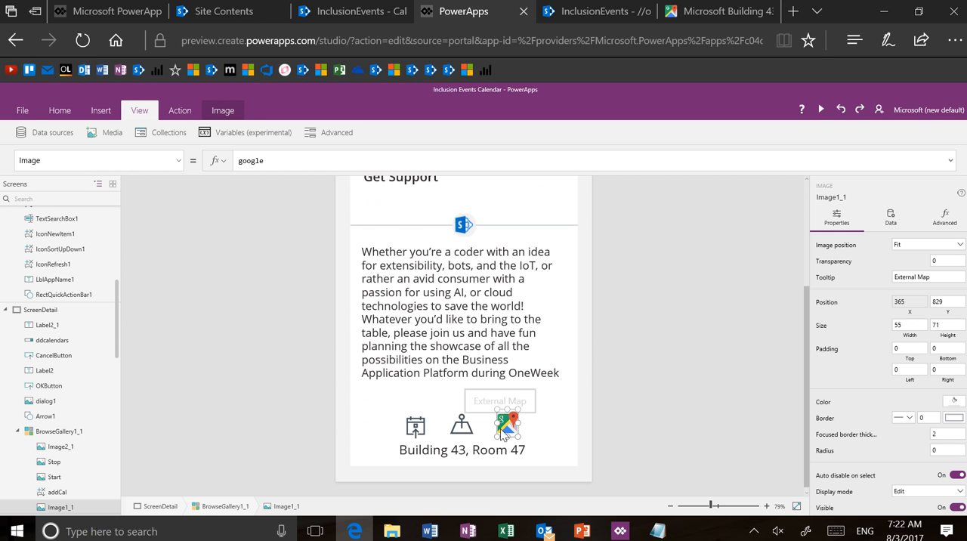
click(179, 165)
scroll(167, 284, down, 2)
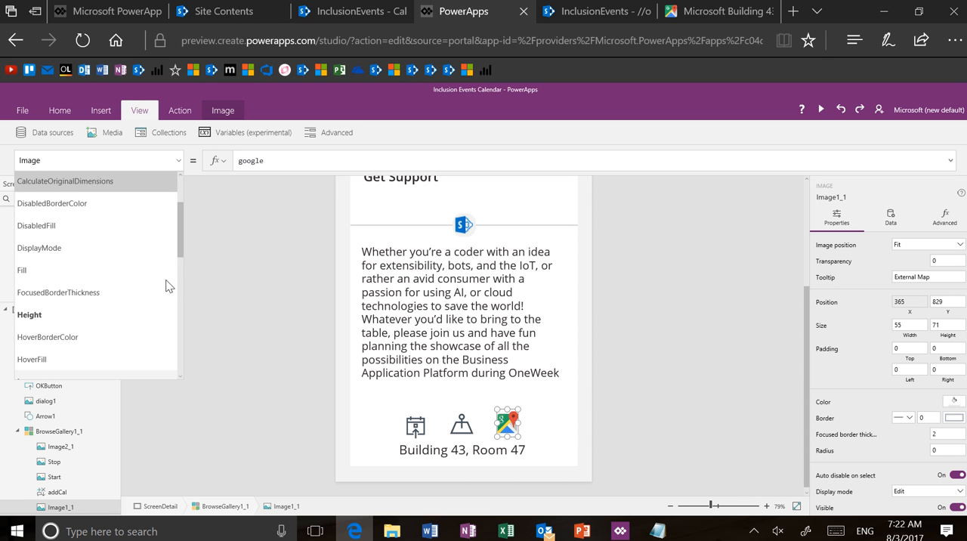
scroll(162, 285, down, 3)
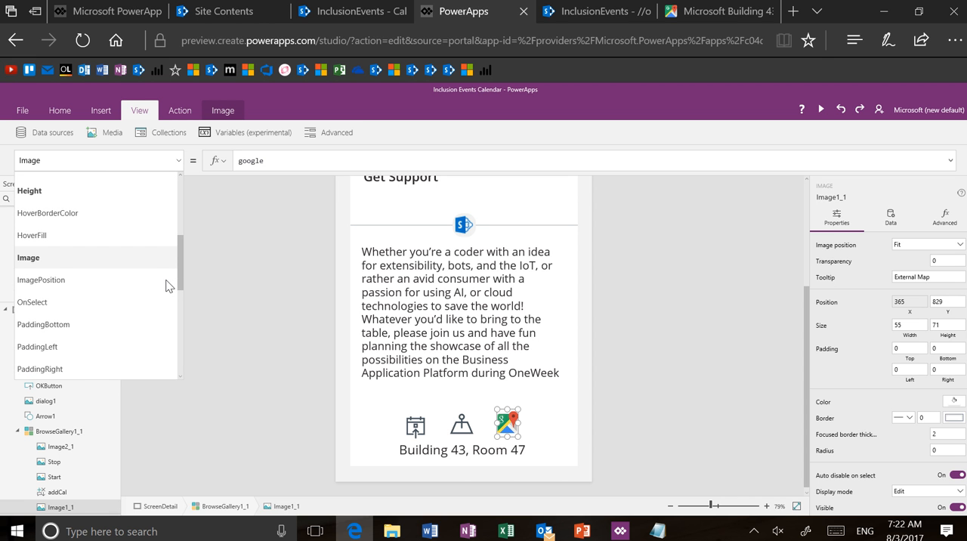
click(146, 301)
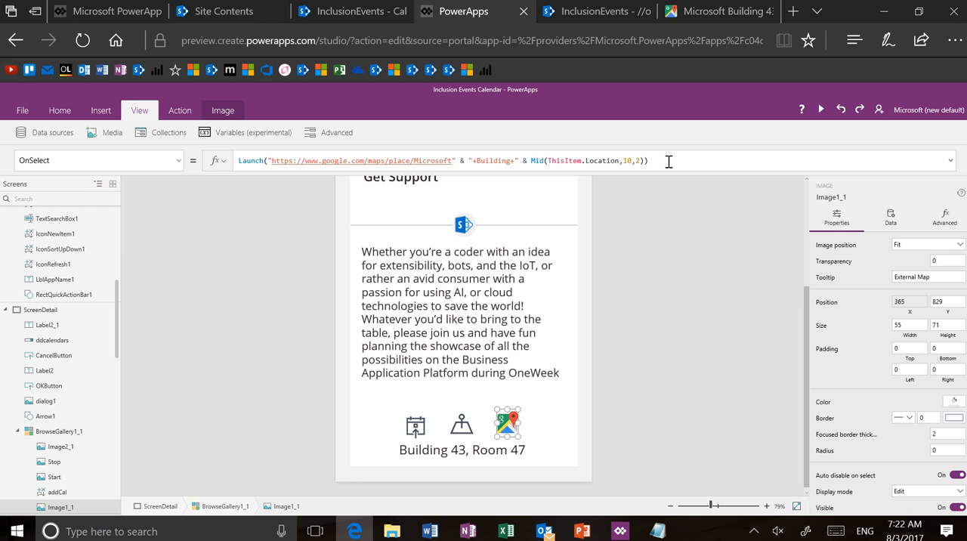
Step: Enlarge the browser page by two zoom levels to read the Google Maps image's Launch formula
click(952, 40)
click(945, 156)
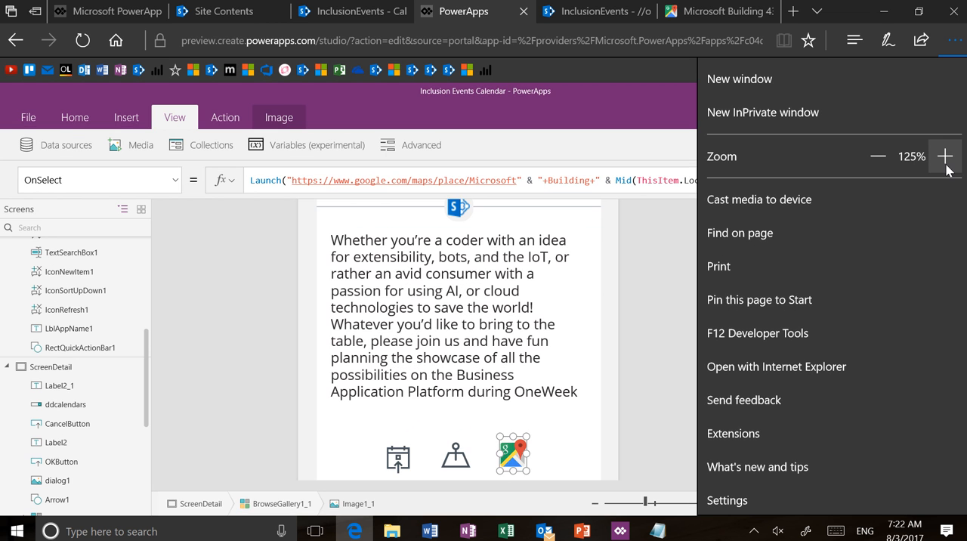
click(944, 156)
click(679, 271)
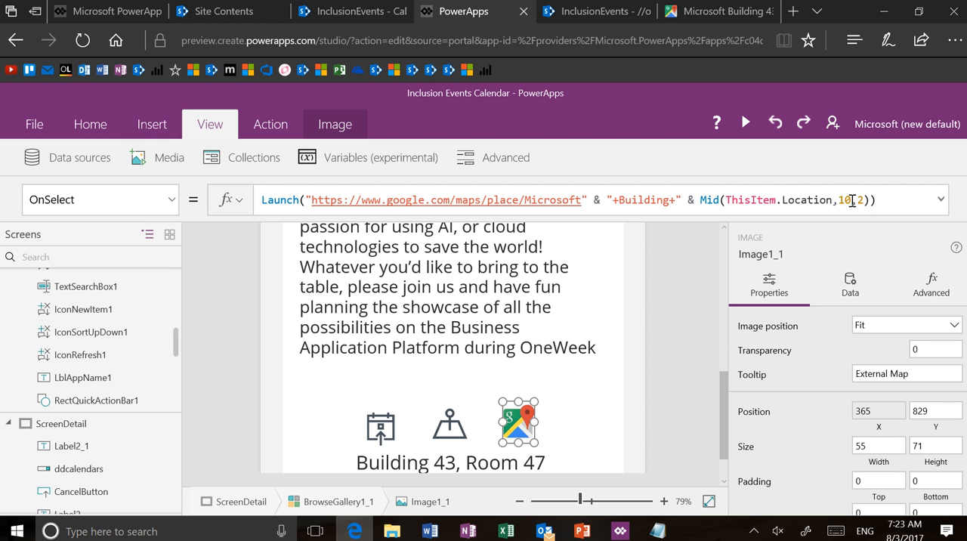
Step: Examine the Mid arguments in the Google Maps image's Launch formula and the OnSelect formula of the add-to-calendar icon
click(863, 202)
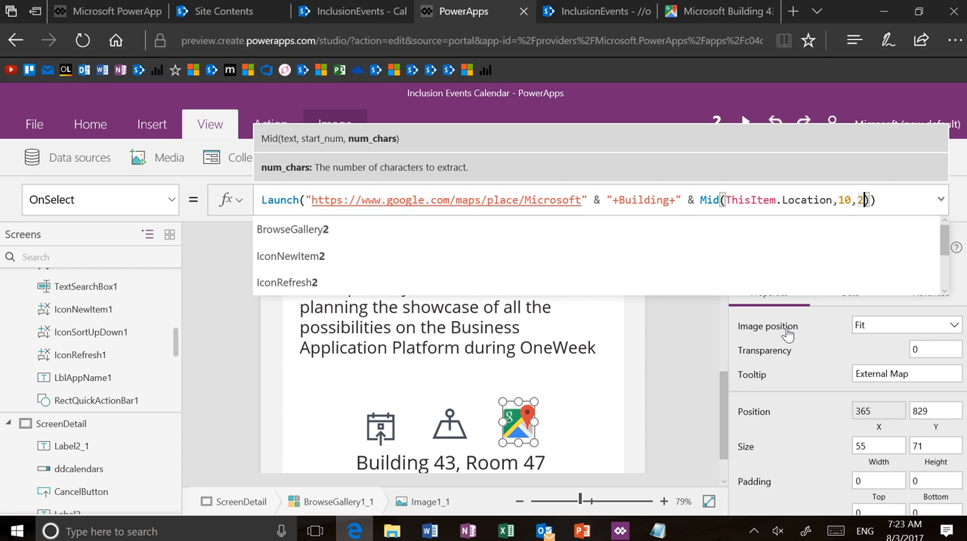
click(696, 363)
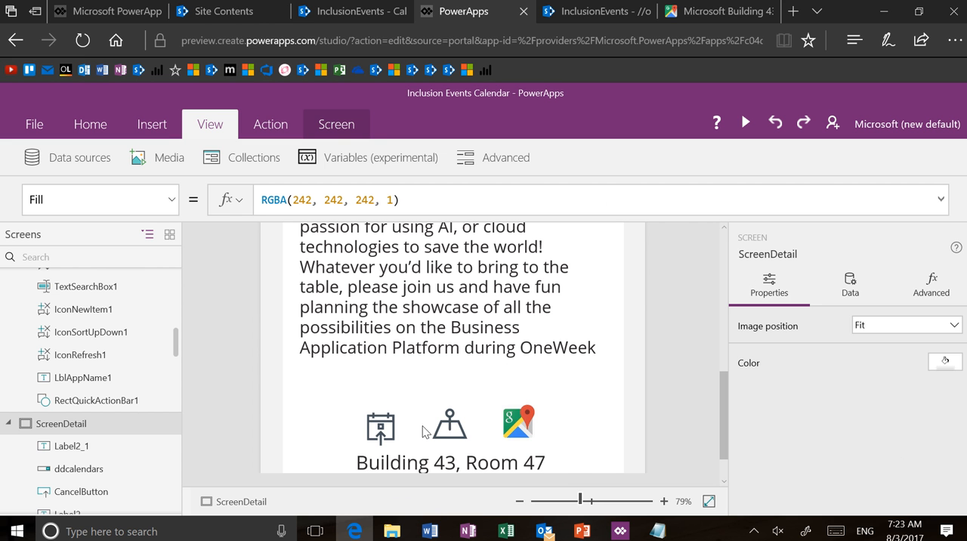
click(386, 429)
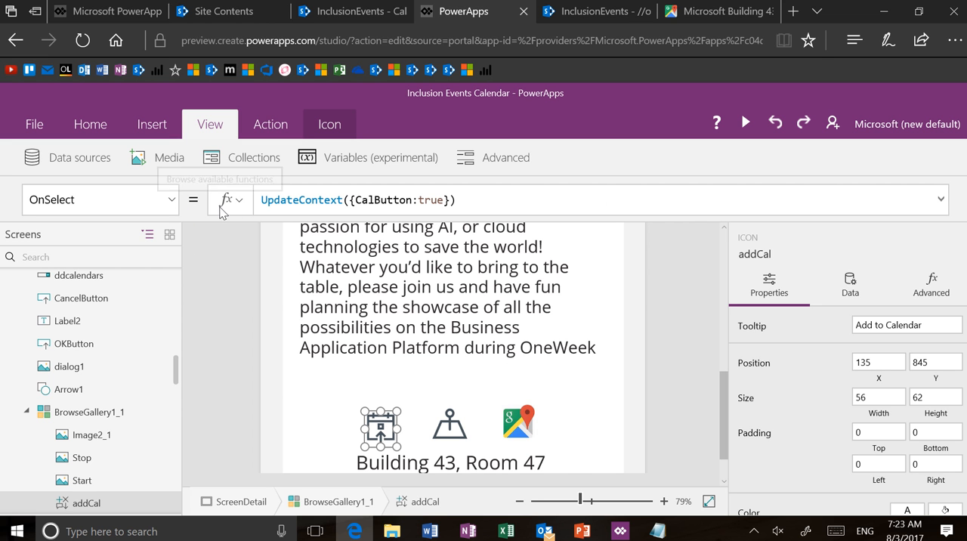
click(521, 425)
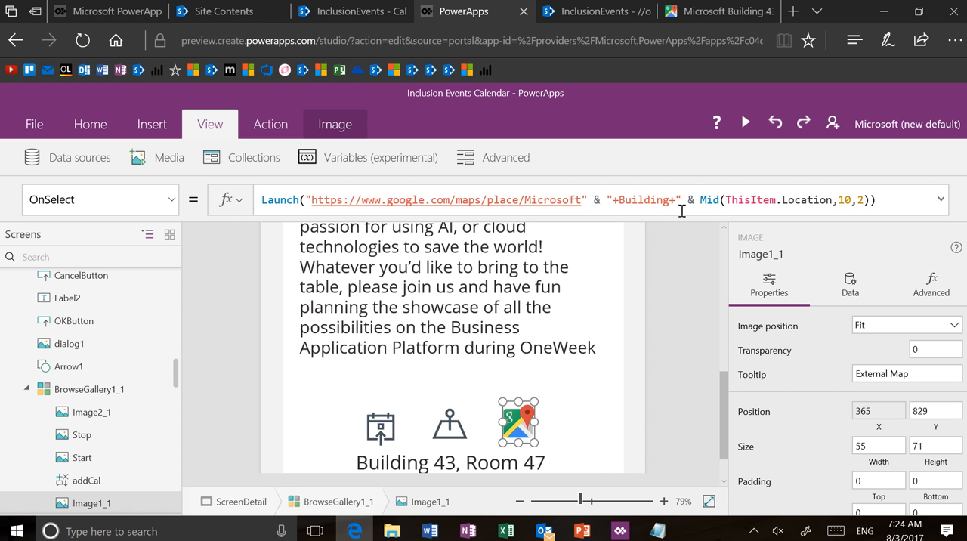
Step: Switch to the Google Maps page and change the searched place to Microsoft Building 44
click(725, 16)
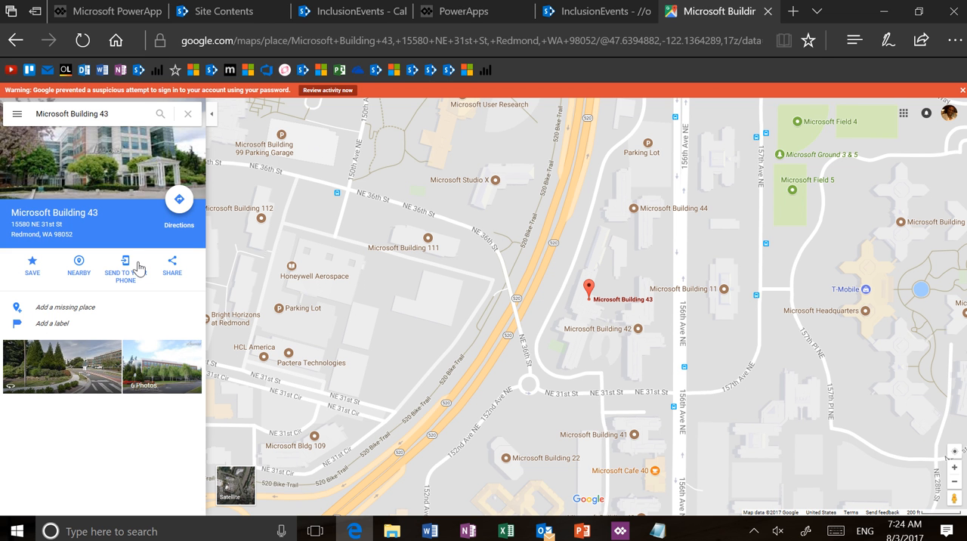
drag(134, 115, 3, 128)
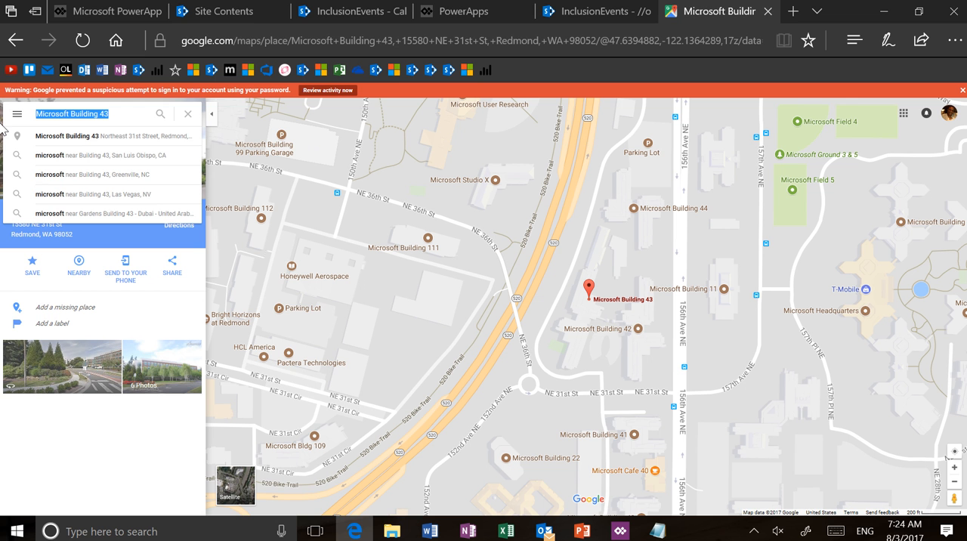
key(Tab)
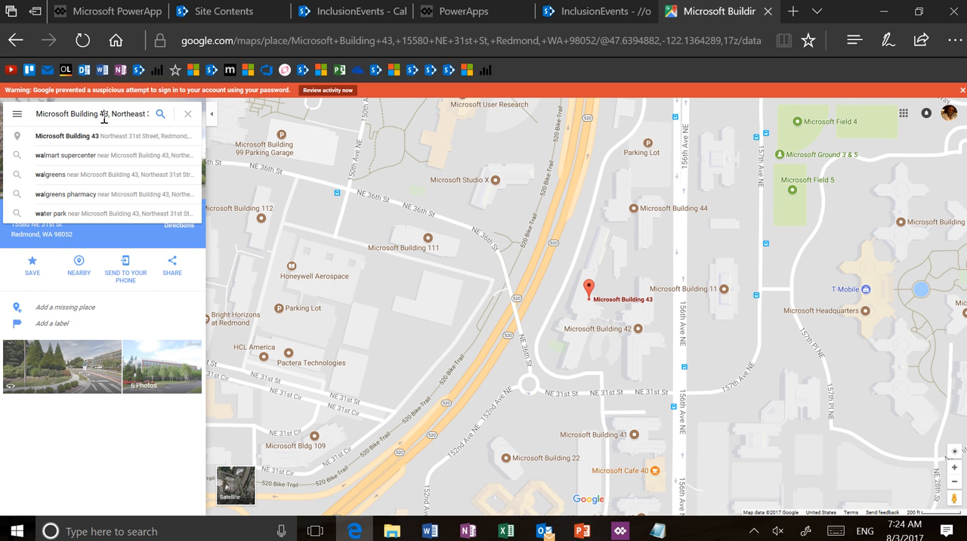
drag(105, 114, 169, 126)
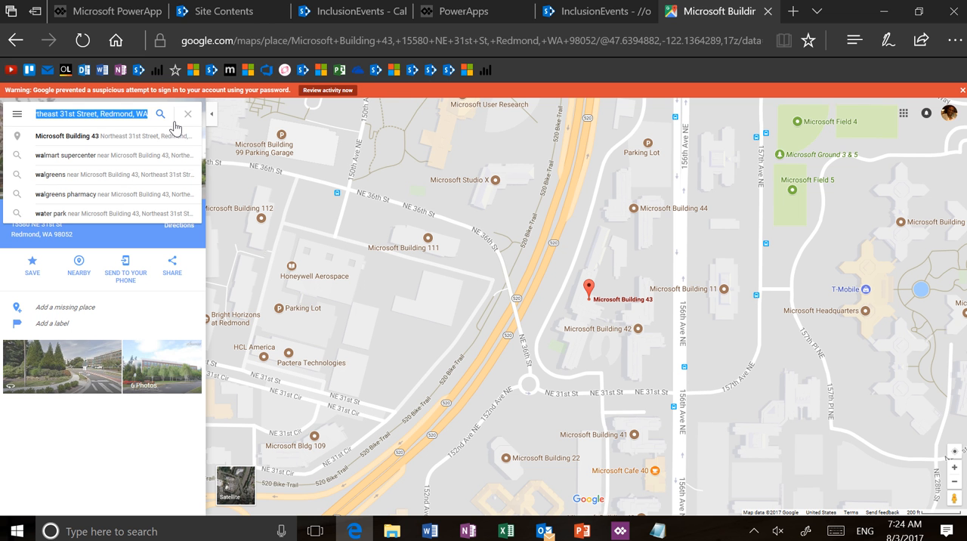
key(Left)
text(4)
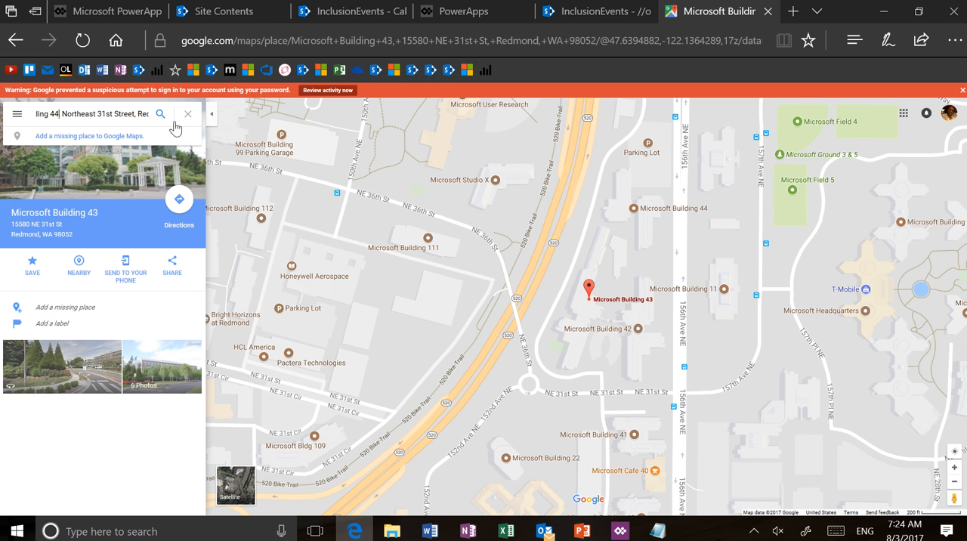
key(Return)
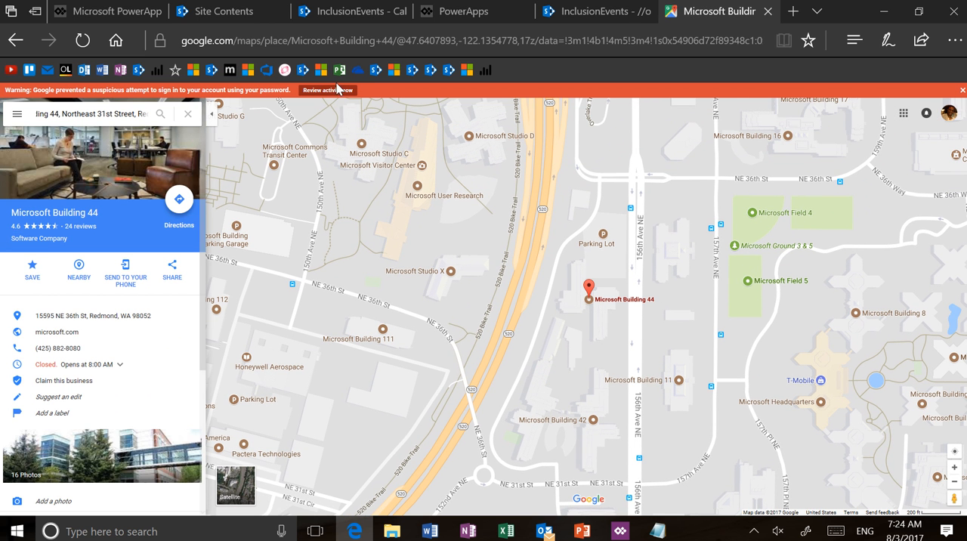
Step: Inspect the full web address of the Building 44 map, check the event's SharePoint item, and return to the PowerApps editor
click(398, 40)
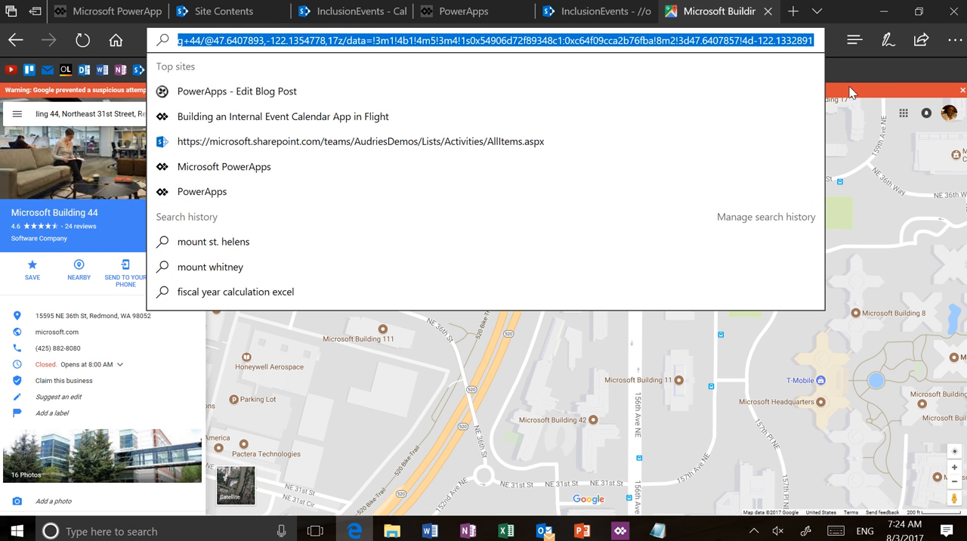
click(873, 76)
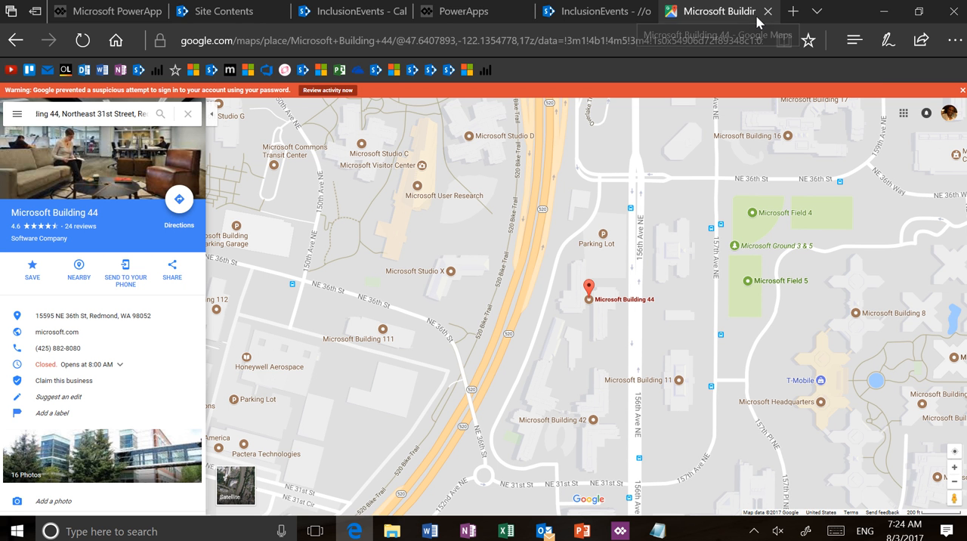
click(601, 11)
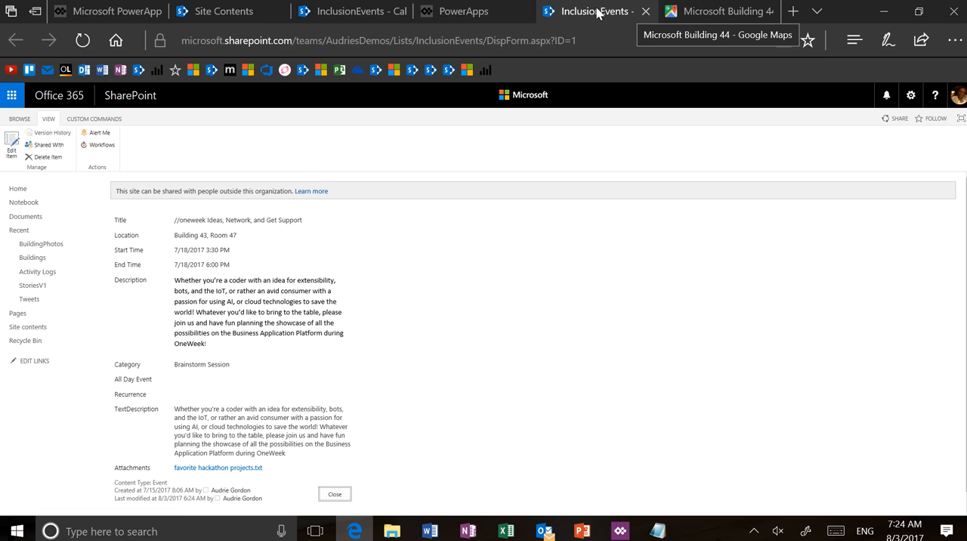
click(462, 12)
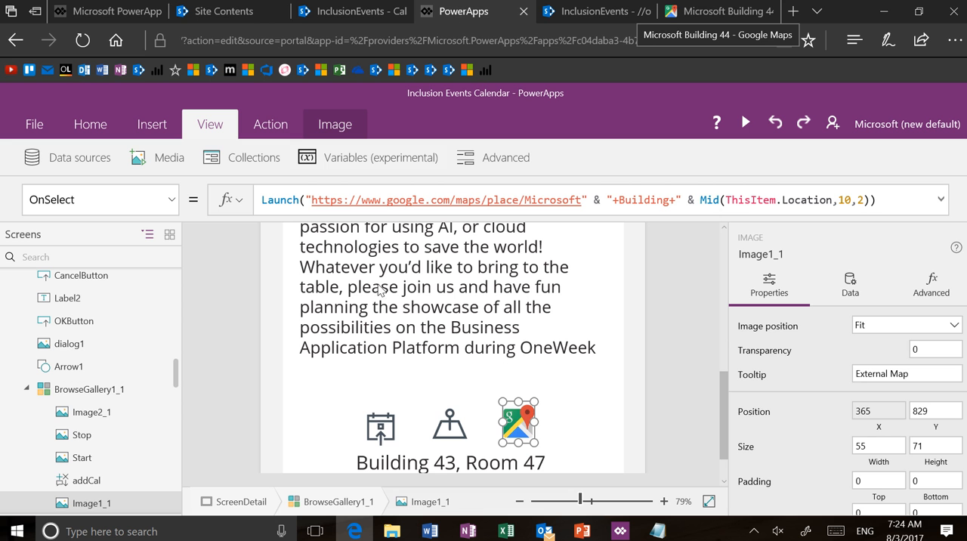
Step: Preview the app, use the add-to-calendar icon to bring up its Question & Choice dialog, and return to editing
click(390, 432)
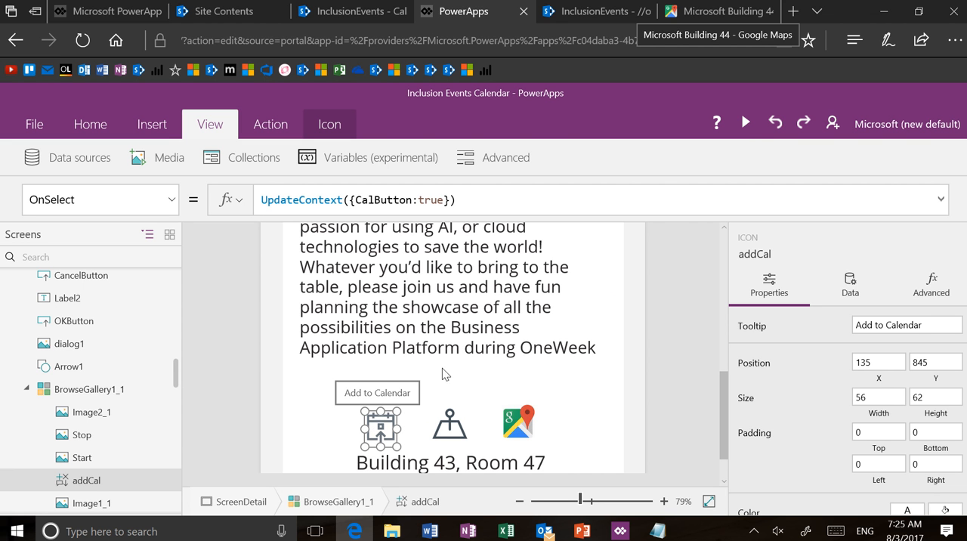
click(745, 124)
click(442, 460)
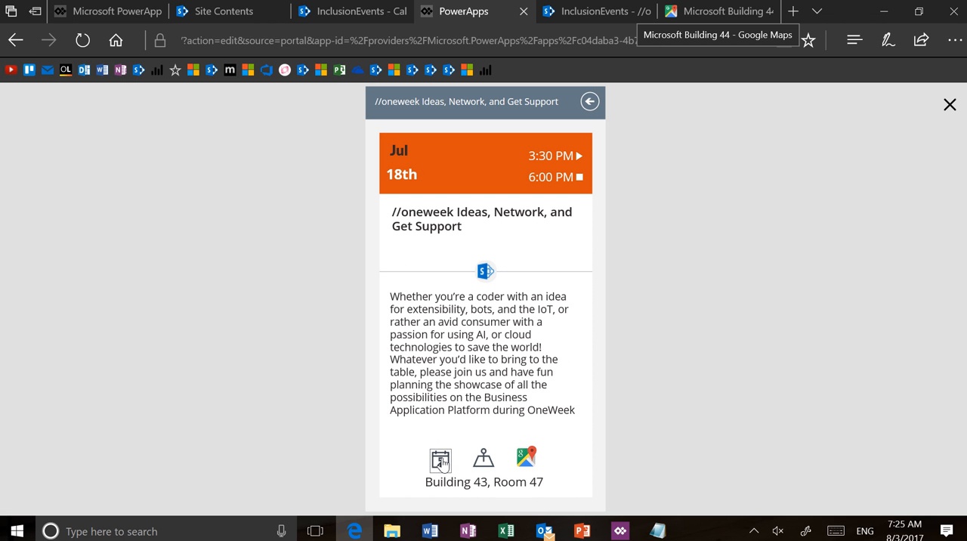
click(950, 104)
Step: Show the Visible formula of the dialog1 image, and bring the whole Question & Choice dialog into view
click(556, 411)
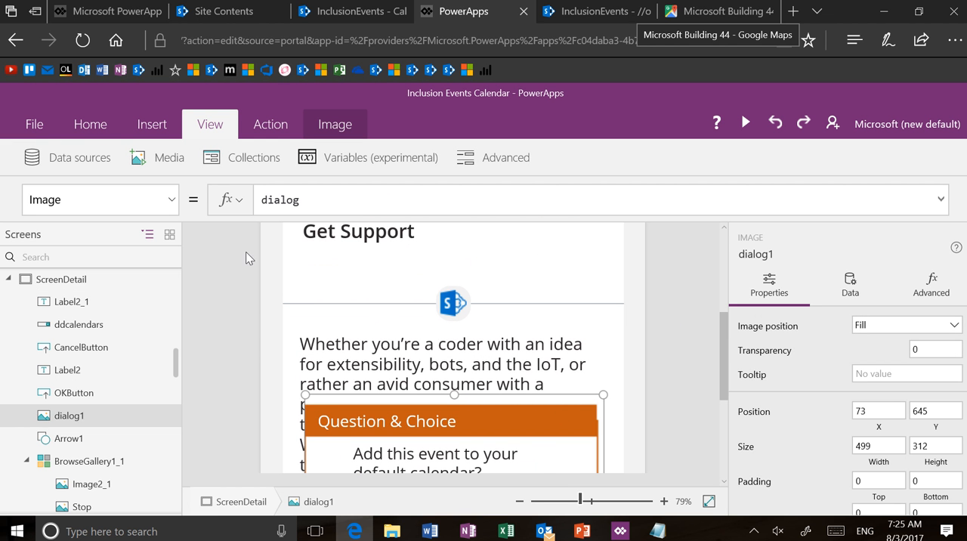
scroll(832, 427, down, 3)
scroll(832, 426, down, 5)
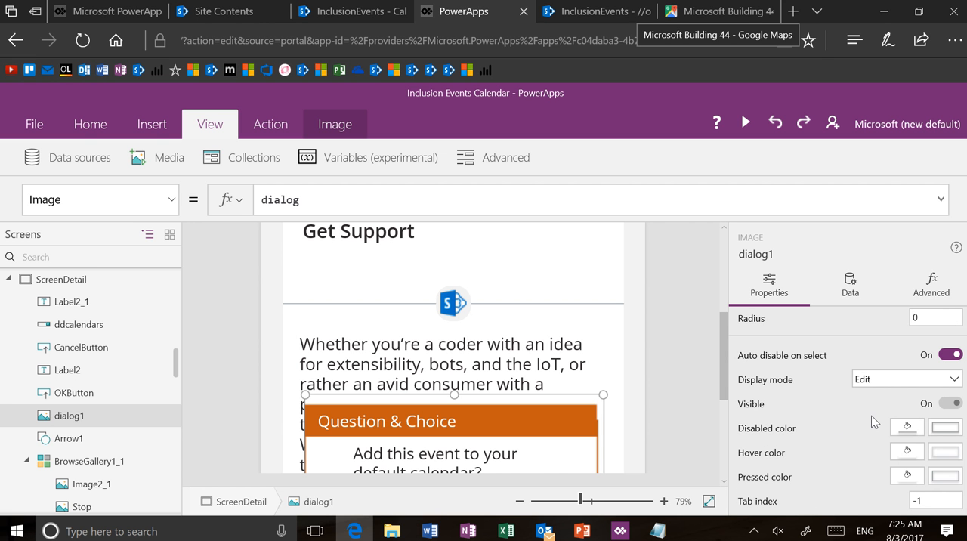
click(174, 206)
scroll(171, 259, down, 6)
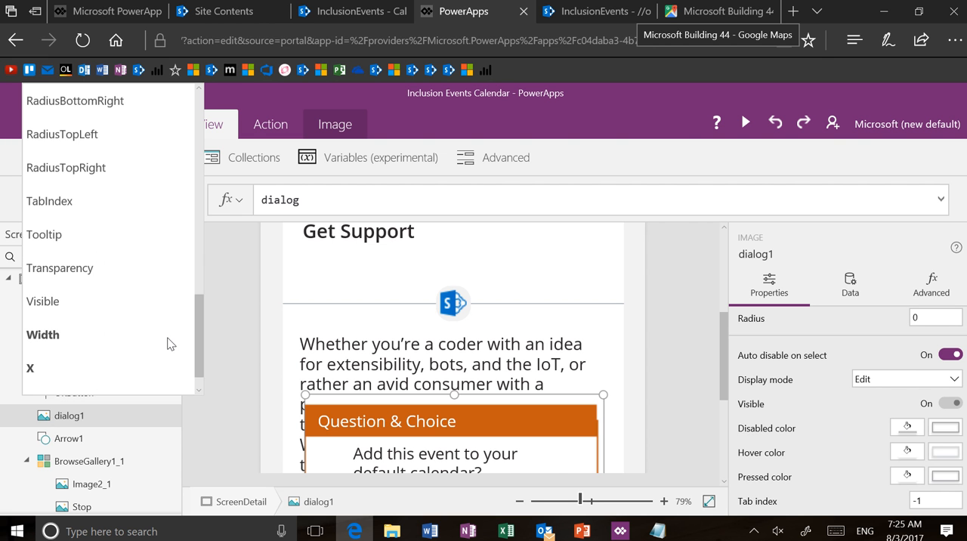
click(163, 281)
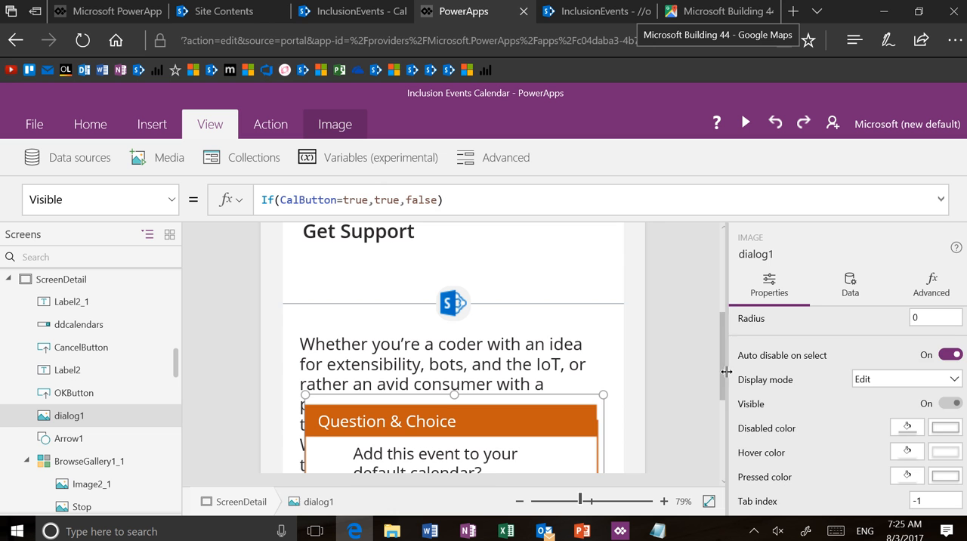
drag(727, 371, 724, 424)
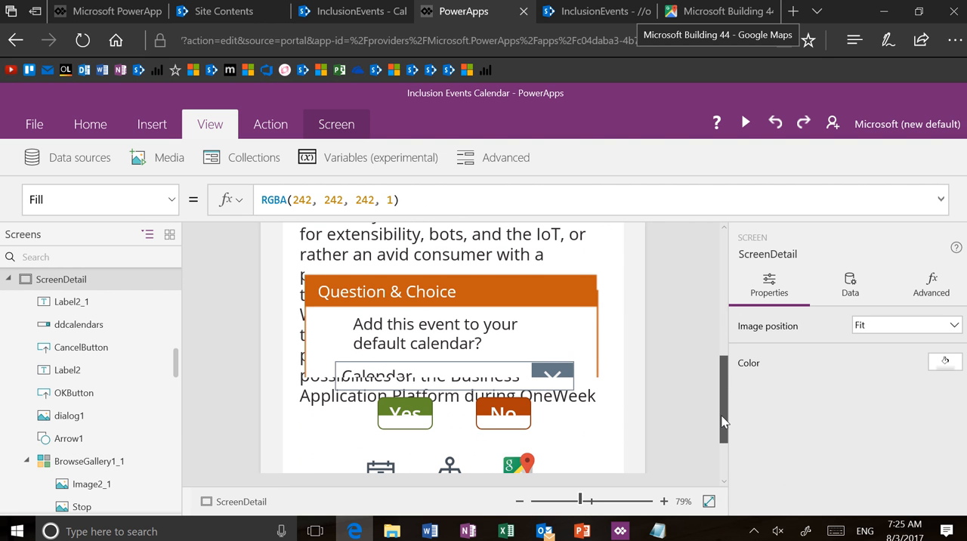
click(563, 501)
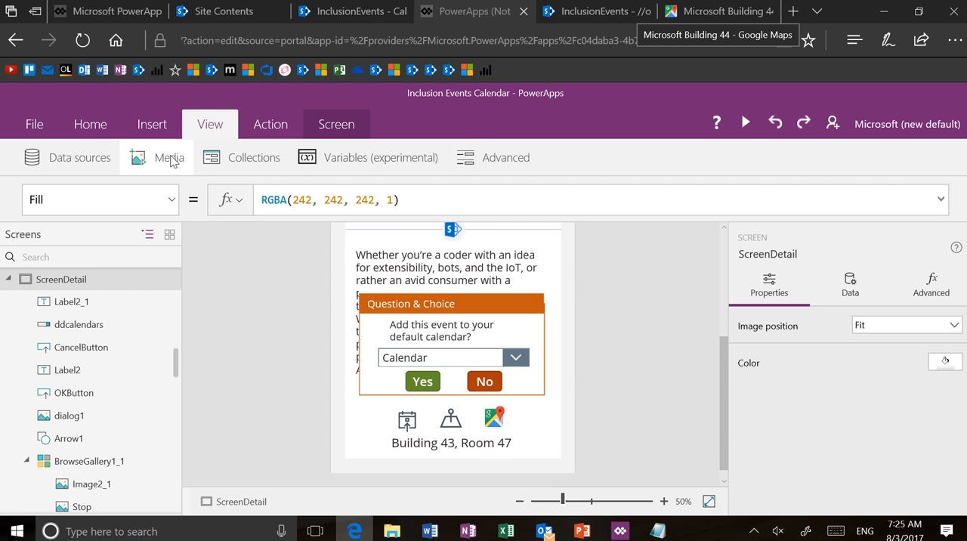
Step: View the app's media images and the image files in the desktop's Design folder, and return to the screen without uploading any
click(170, 157)
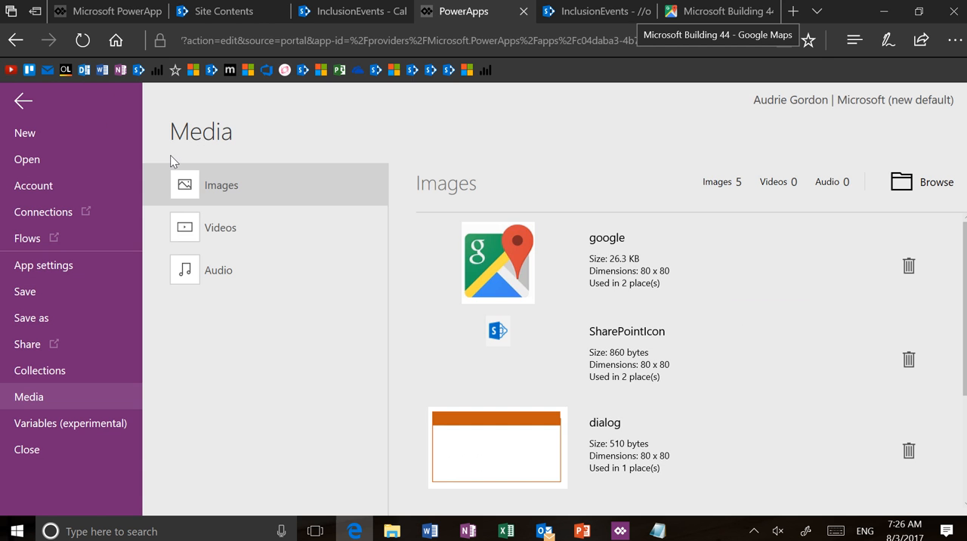
click(924, 189)
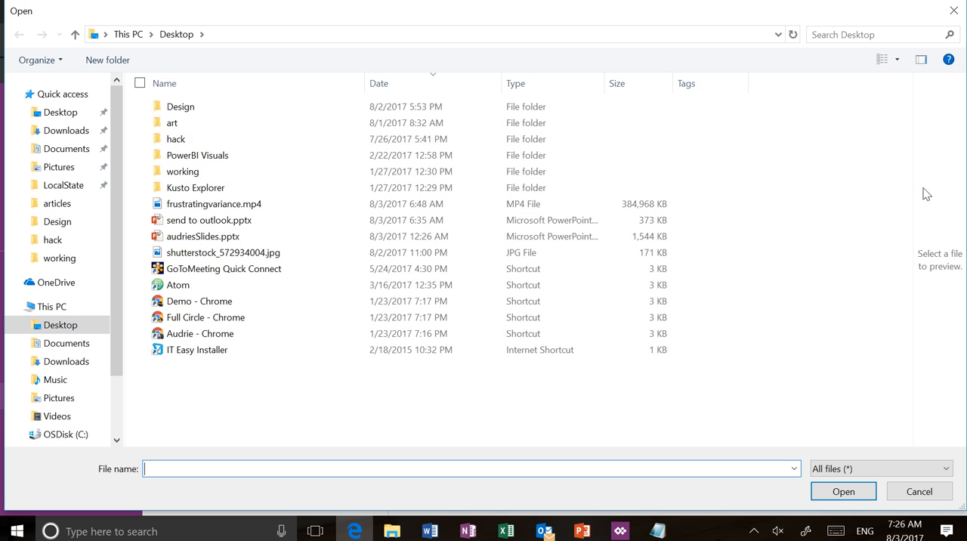
click(254, 110)
double_click(252, 106)
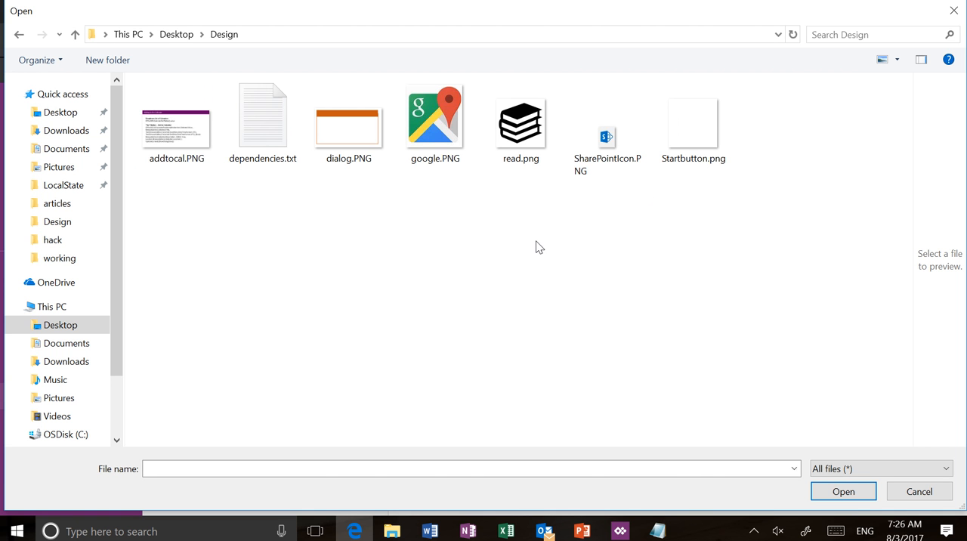
click(907, 491)
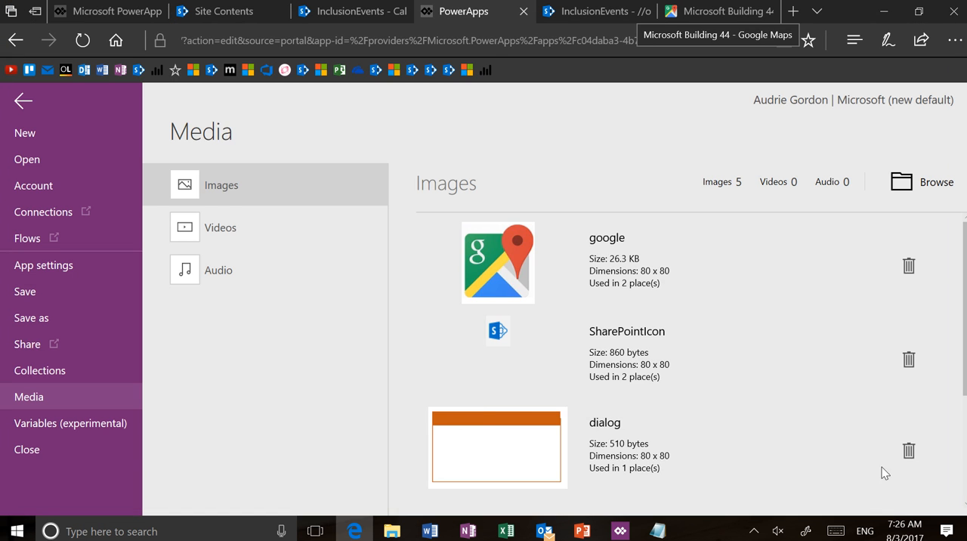
click(25, 102)
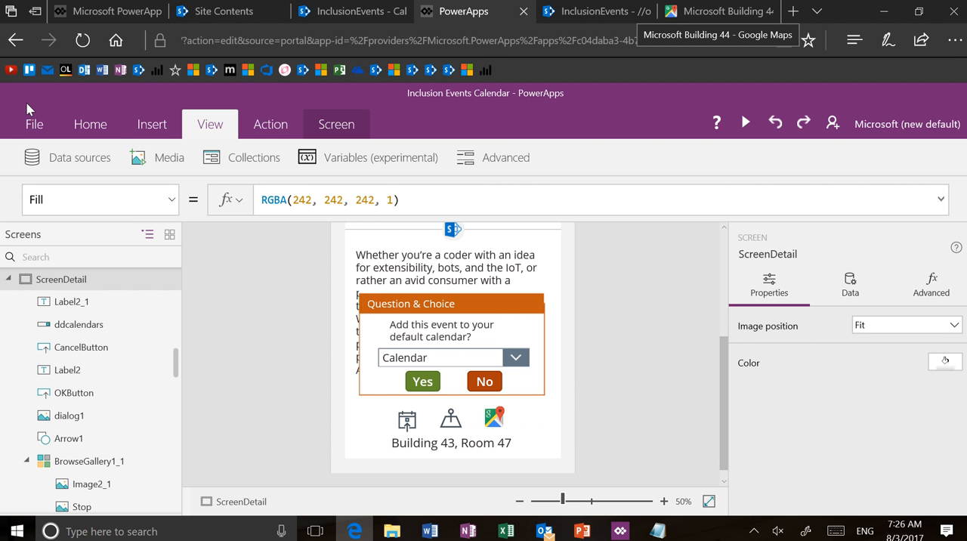
Step: Show the Items formula of the dialog's calendar drop-down, and view its list of calendars in the app preview
click(434, 361)
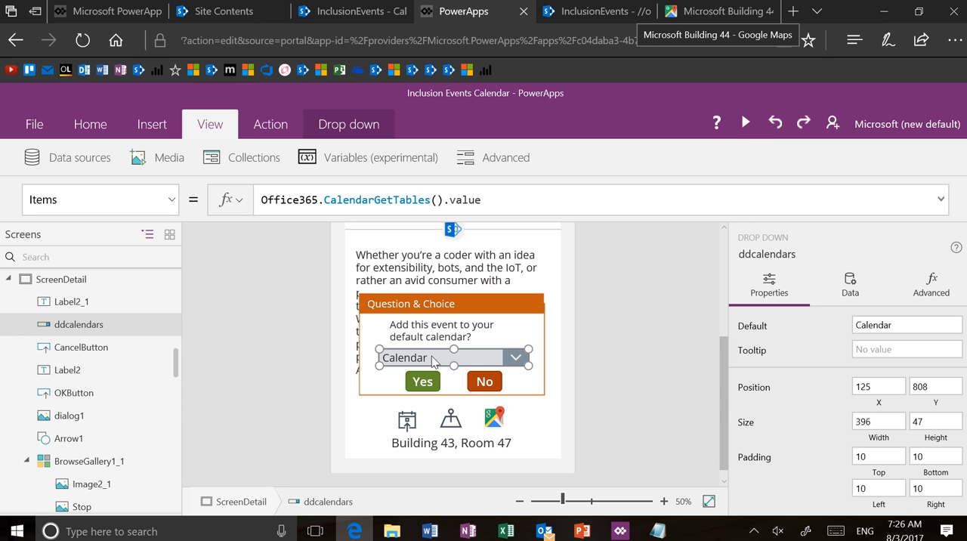
click(746, 124)
click(550, 400)
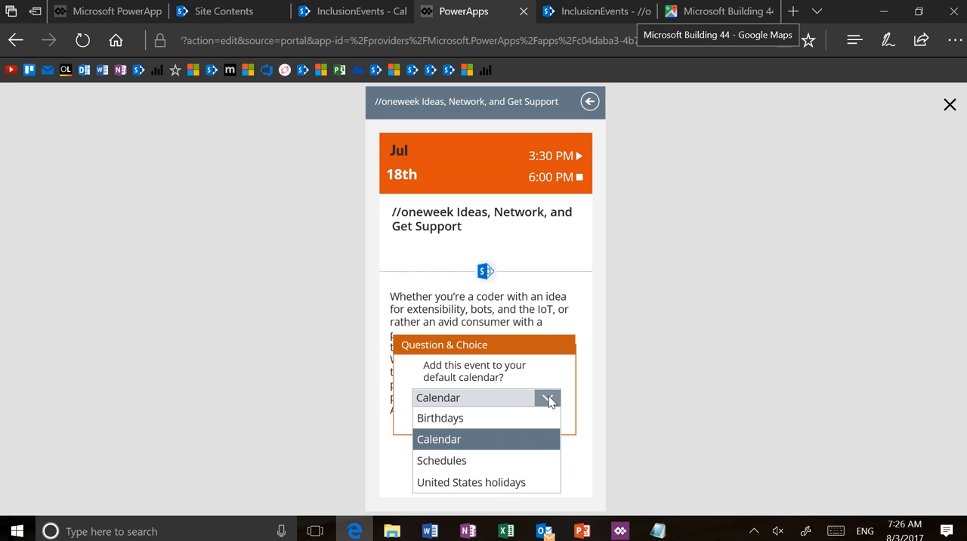
click(550, 400)
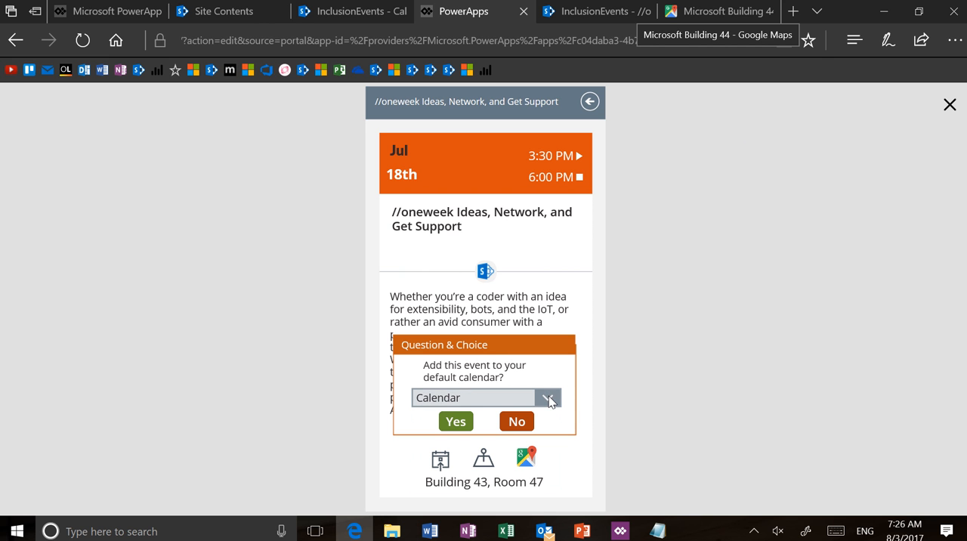
click(950, 106)
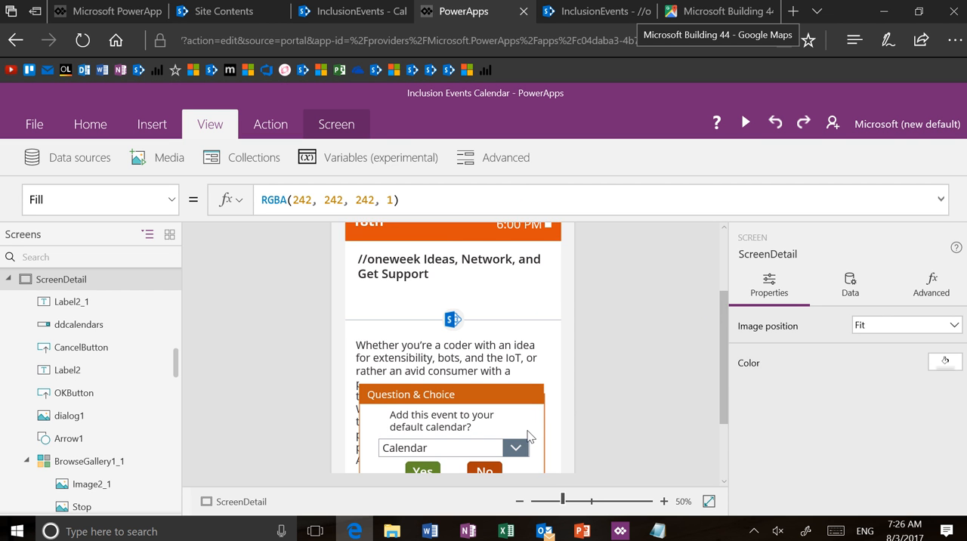
Step: Select the calendar drop-down again and view the data sources connected to the app
scroll(528, 437, down, 1)
click(517, 400)
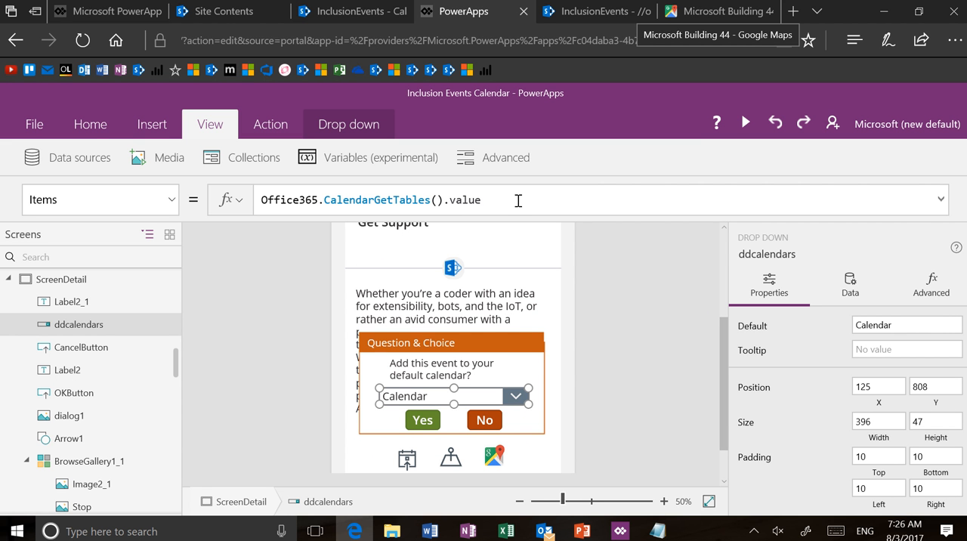
click(83, 163)
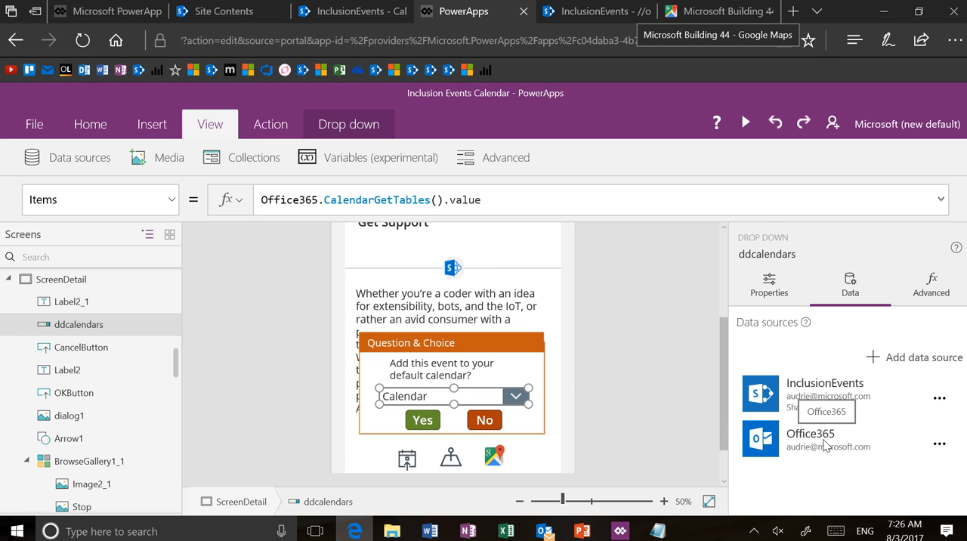
scroll(826, 446, down, 1)
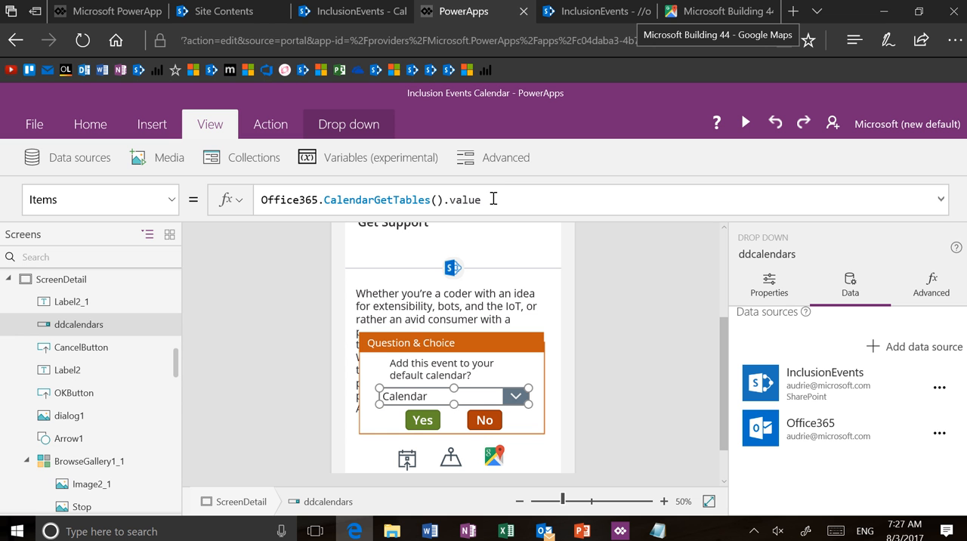
Step: Switch to dependencies.txt in Notepad, review the CalendarGetTables and V2CalendarPostItem formulas at its start, and hide the notes again
click(656, 532)
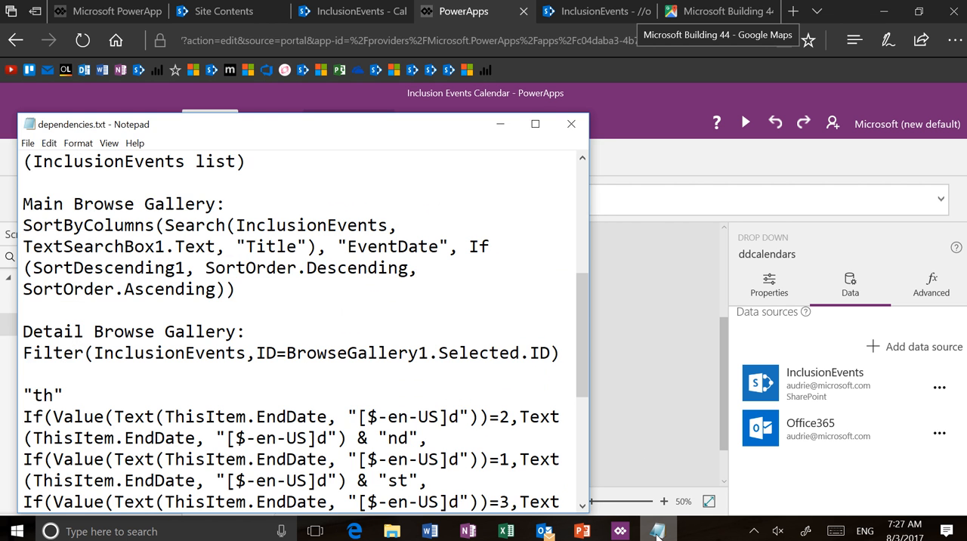
scroll(299, 350, up, 5)
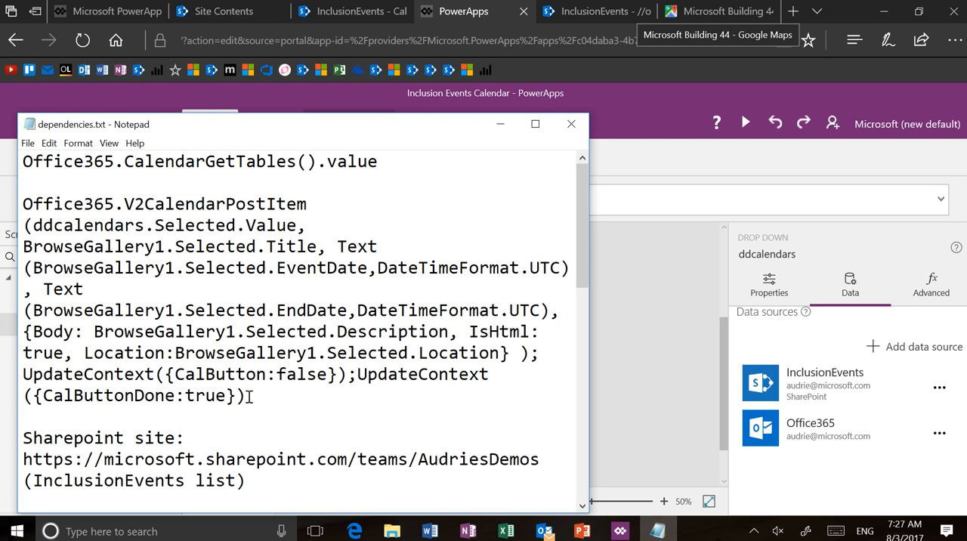
drag(247, 396, 6, 170)
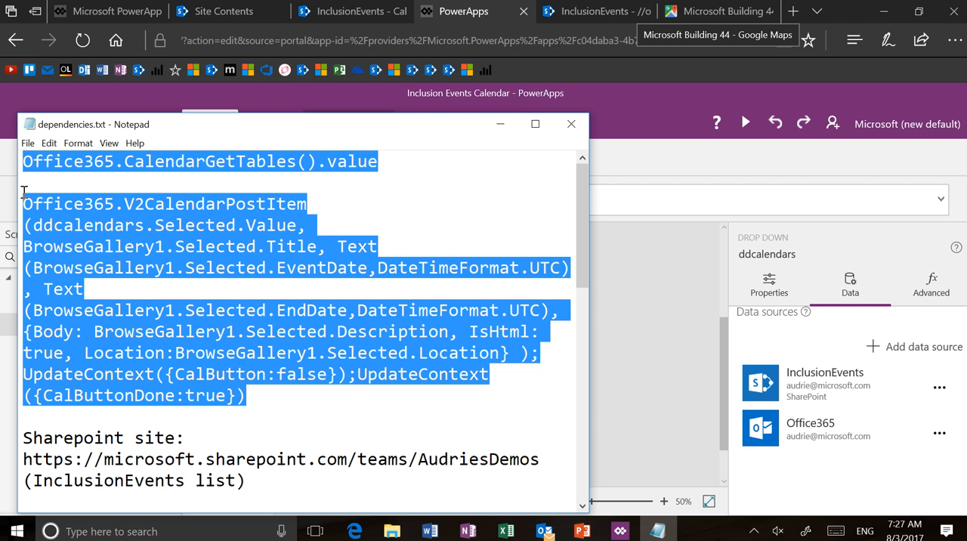
click(253, 399)
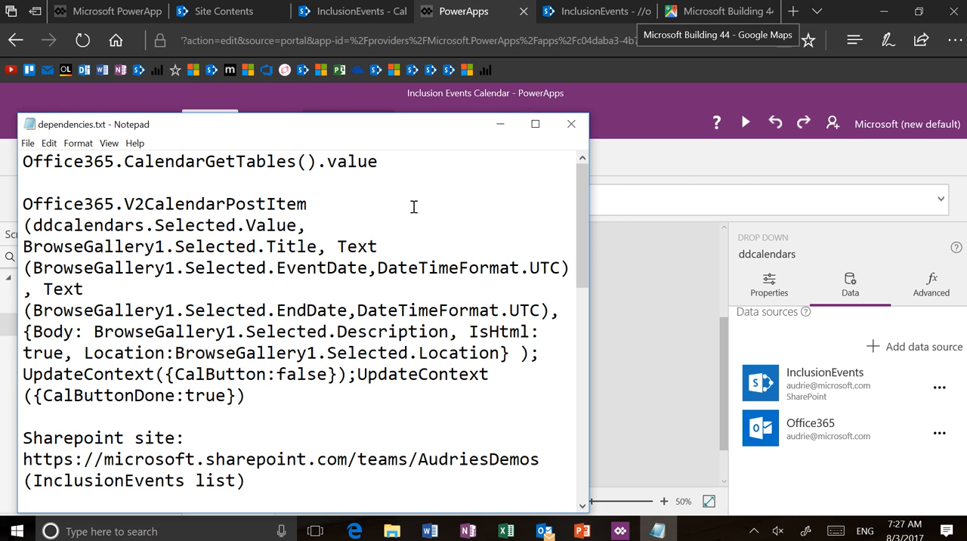
click(504, 122)
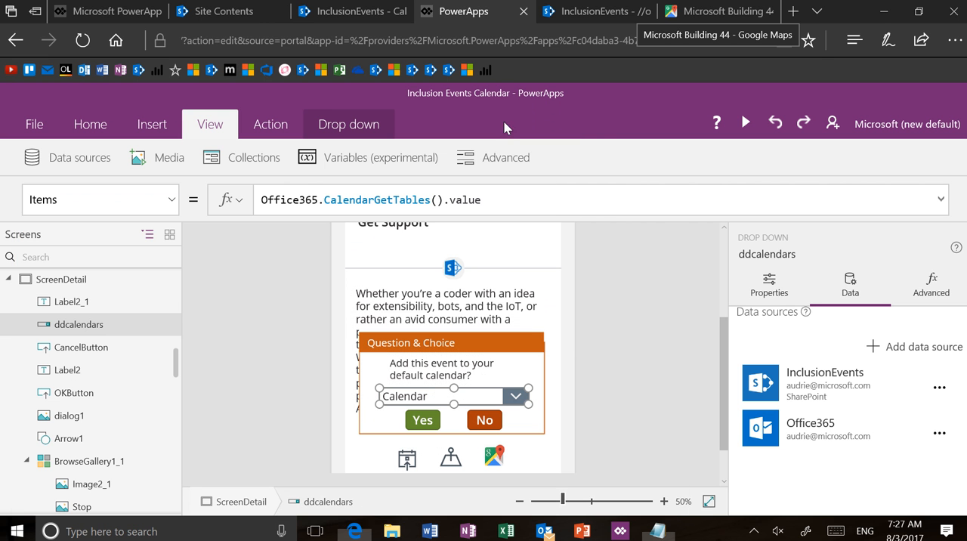
Step: View the add-to-calendar formulas in addtocal.PNG from the desktop's Design folder, and close the image, the folder and the dependencies notes
click(659, 532)
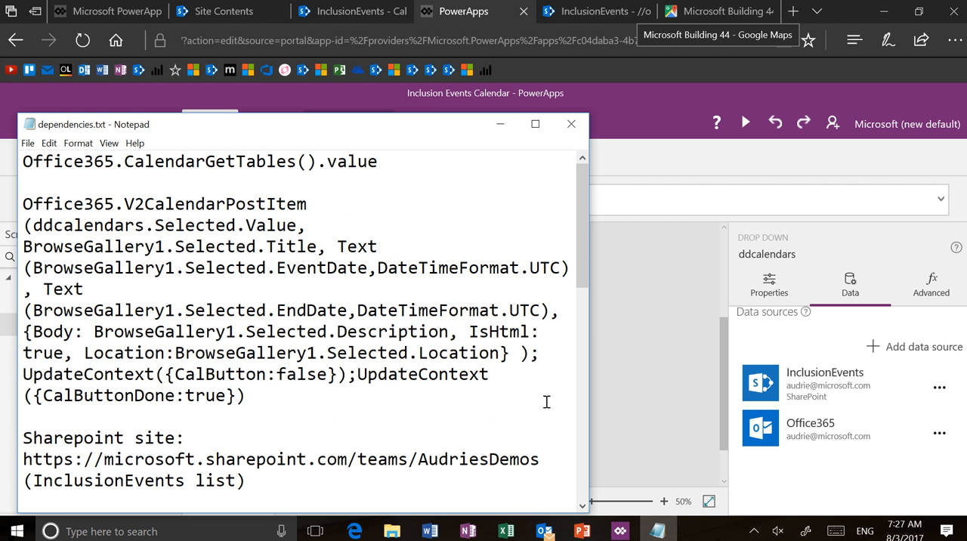
click(406, 535)
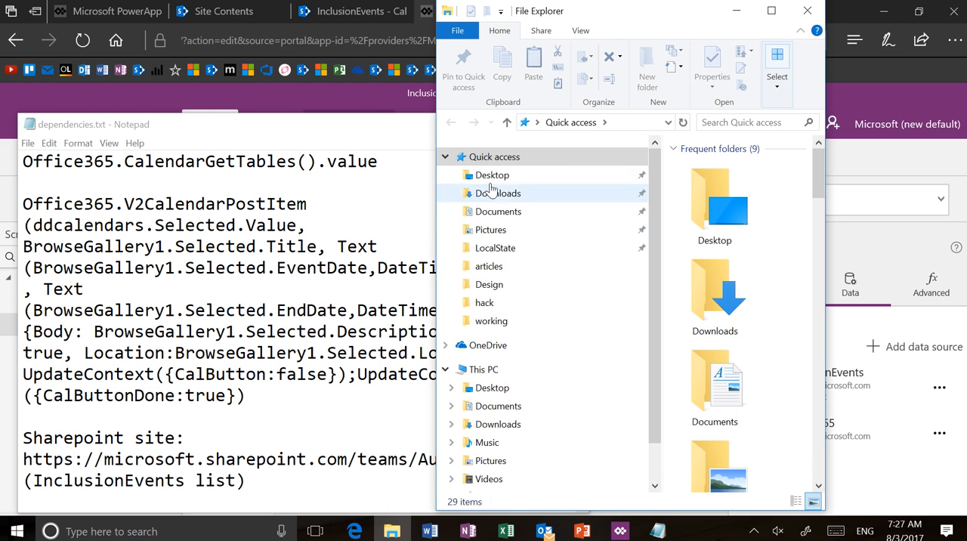
click(500, 175)
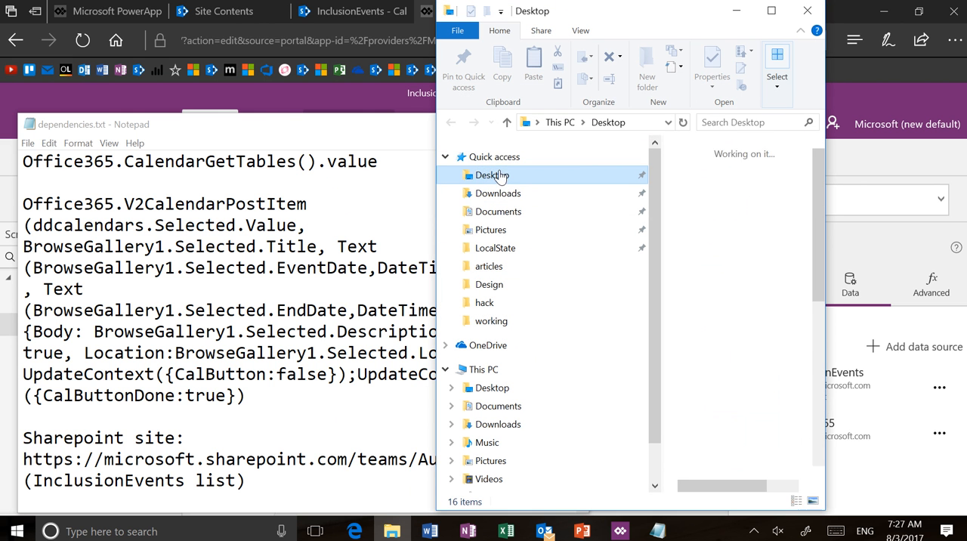
double_click(726, 221)
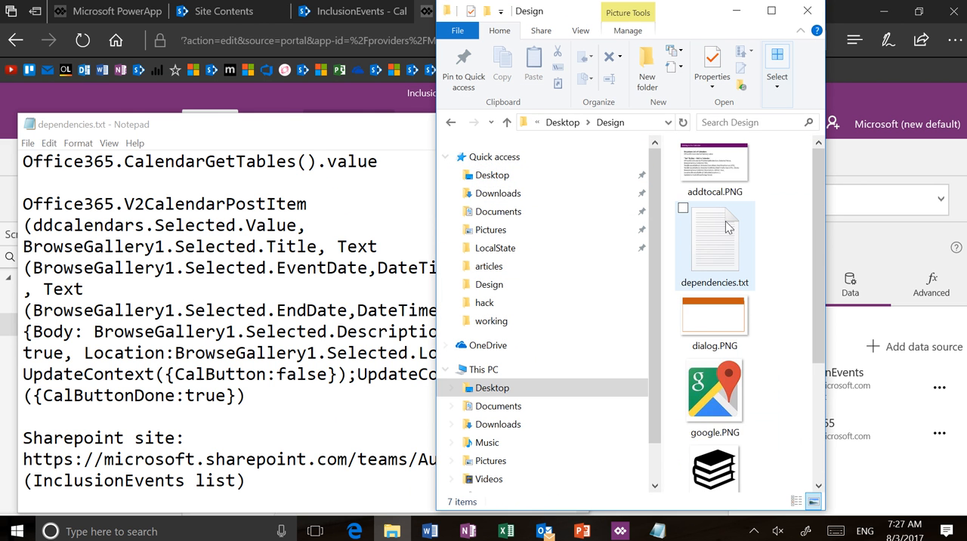
click(725, 221)
double_click(716, 171)
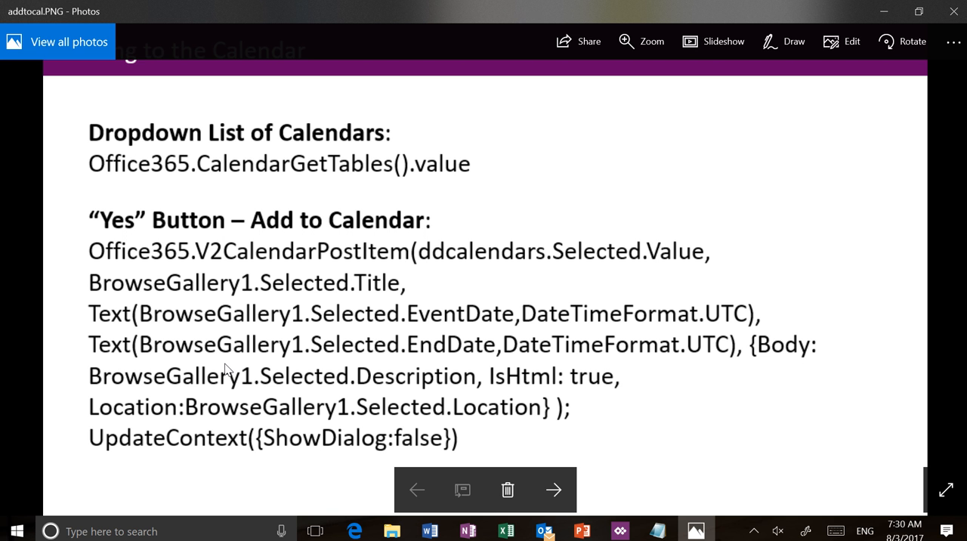
click(951, 21)
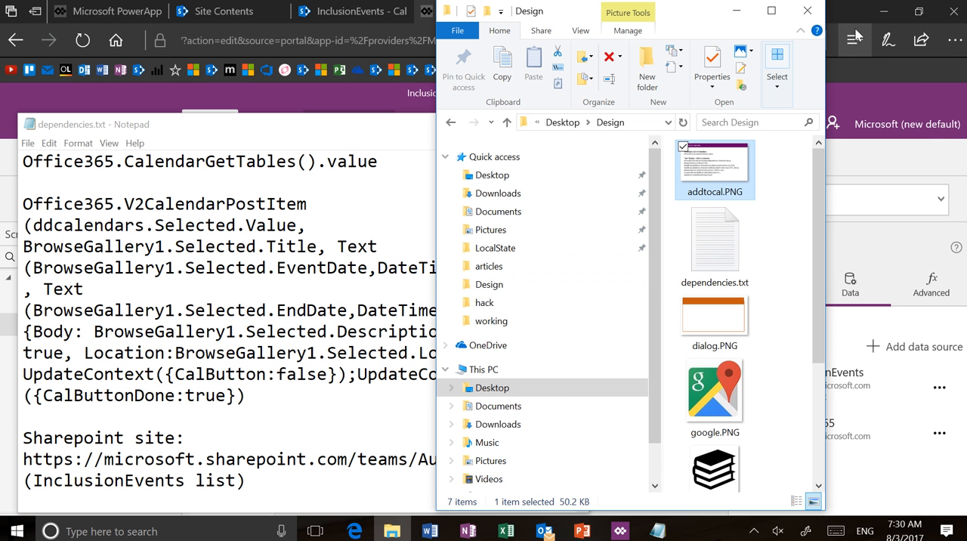
click(807, 11)
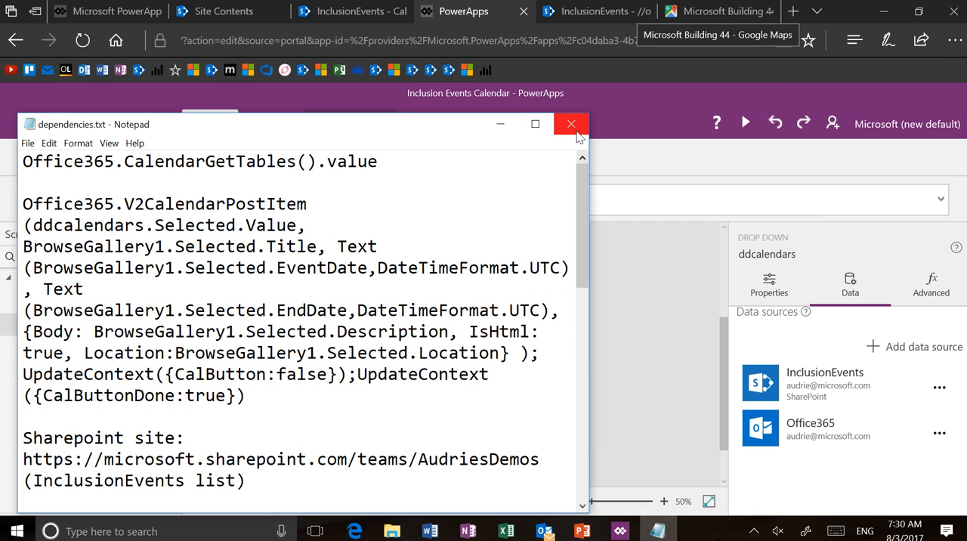
click(573, 126)
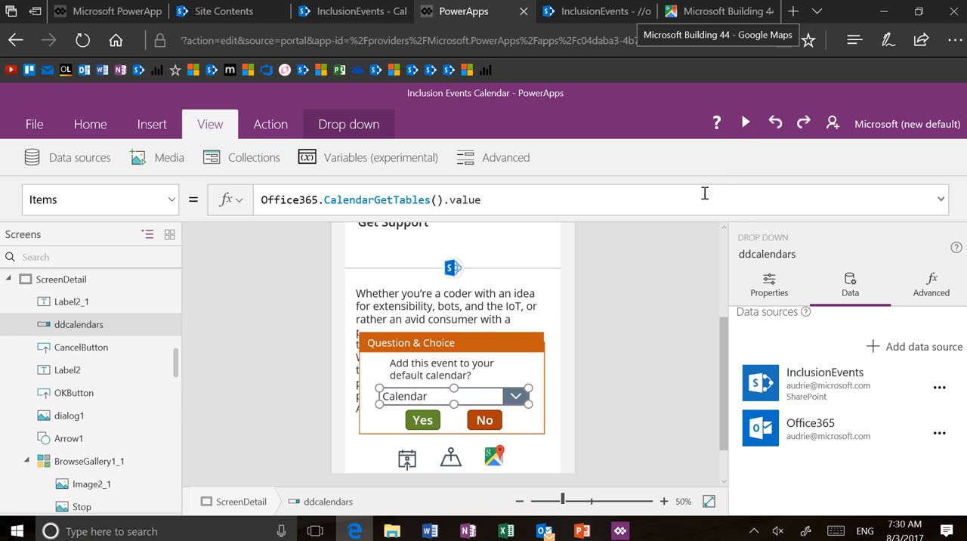
Step: Preview the app, decline the Question & Choice dialog, reopen it from the event's calendar icon, decline again and leave the preview
click(747, 123)
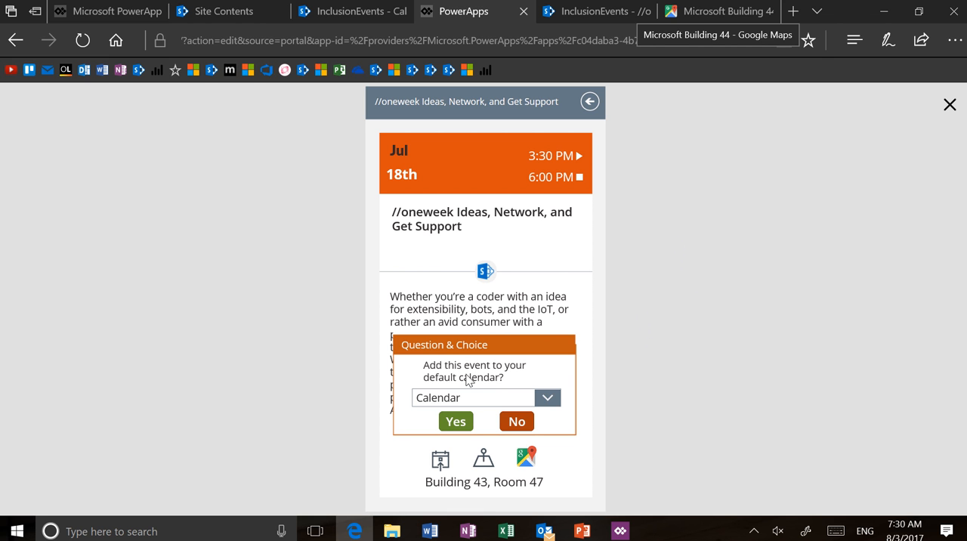
click(519, 426)
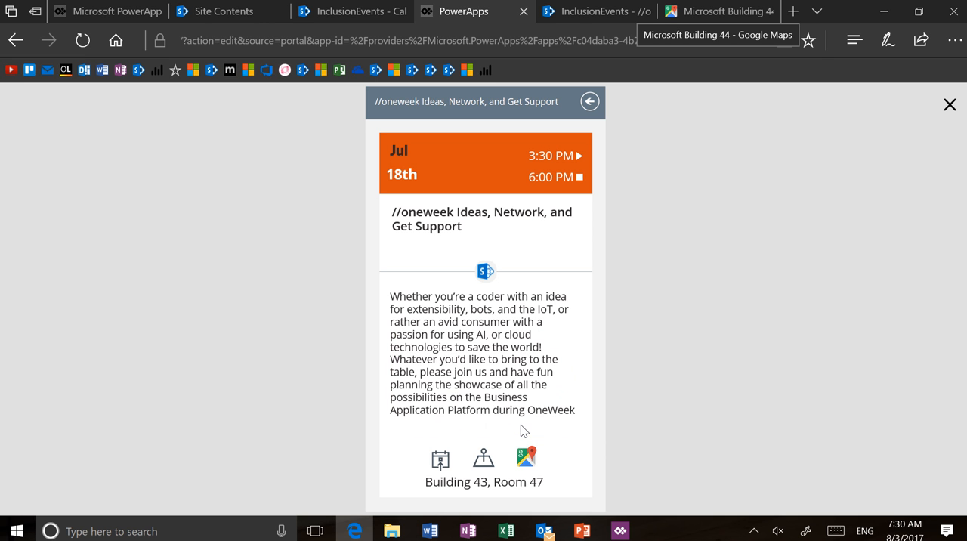
click(441, 461)
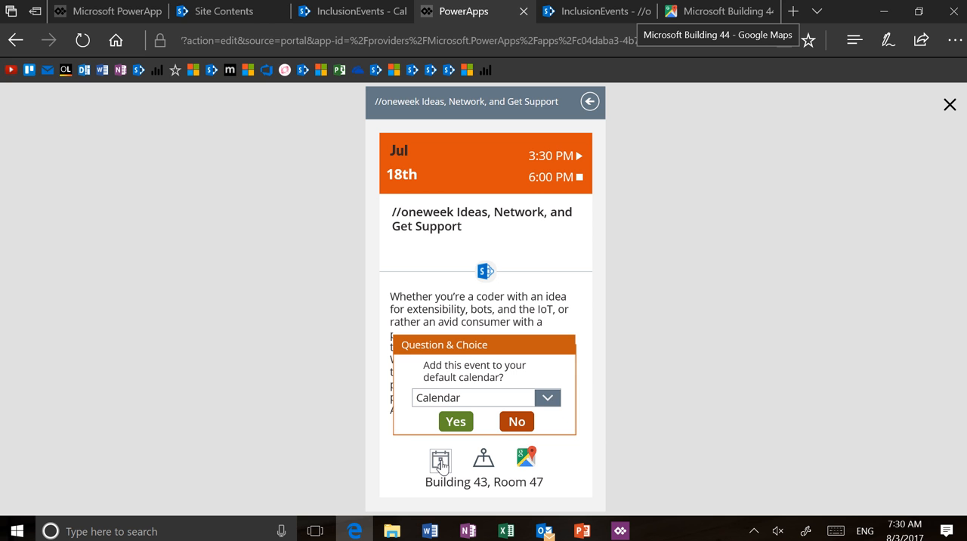
click(520, 424)
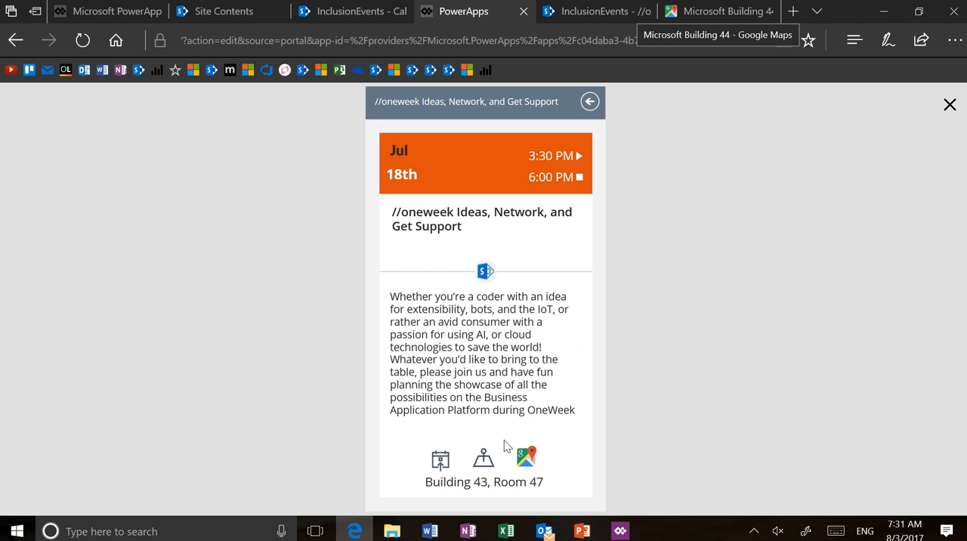
click(950, 107)
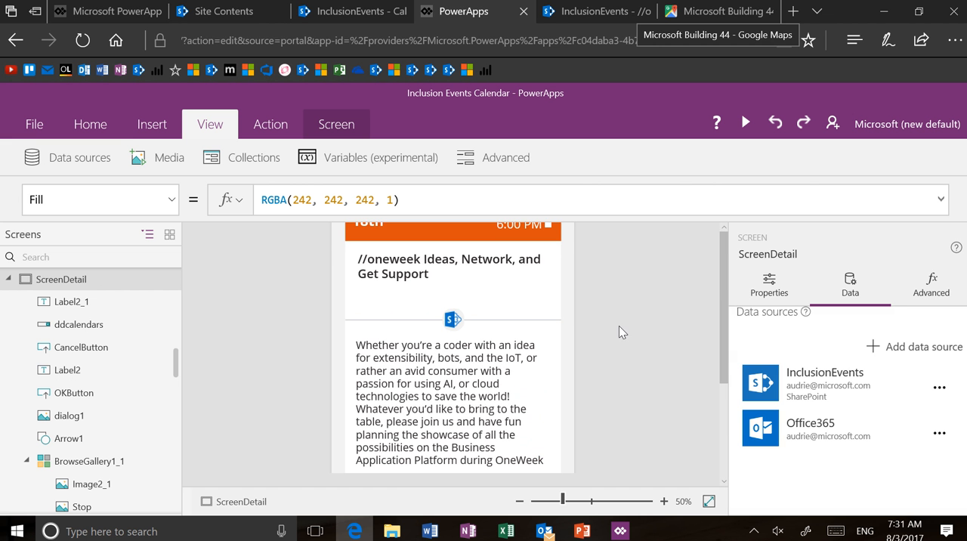
Step: Show the OnSelect formula of the campus map icon above the event's location, and deselect the icon
scroll(476, 408, down, 2)
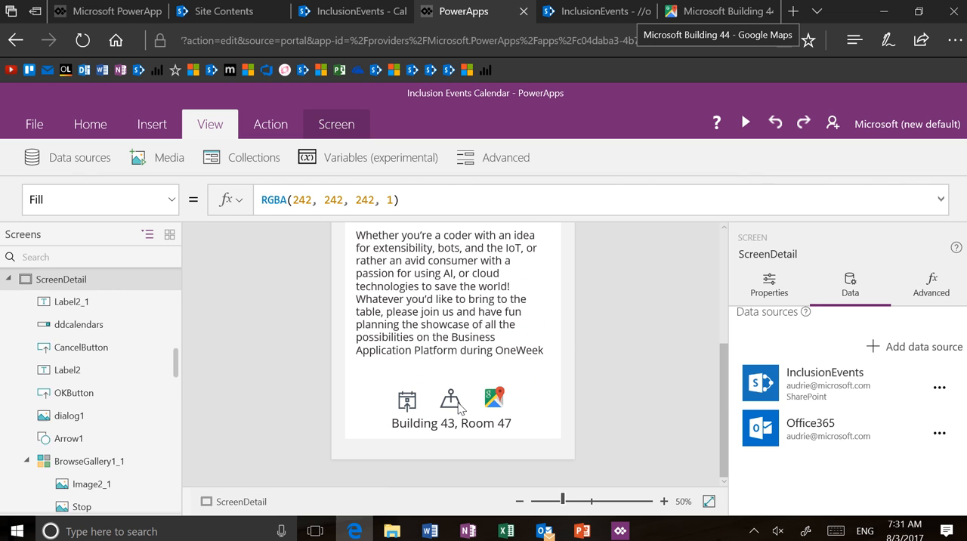
click(460, 402)
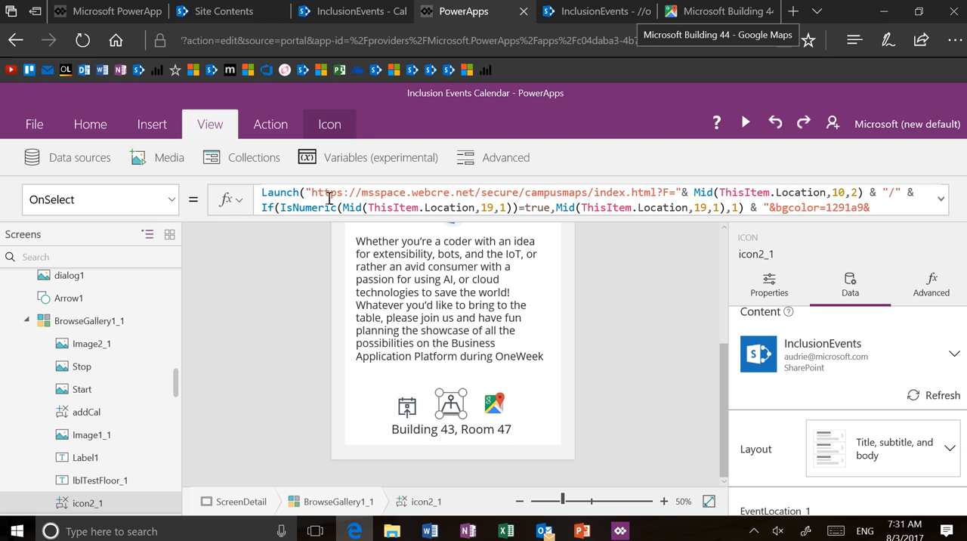
click(282, 326)
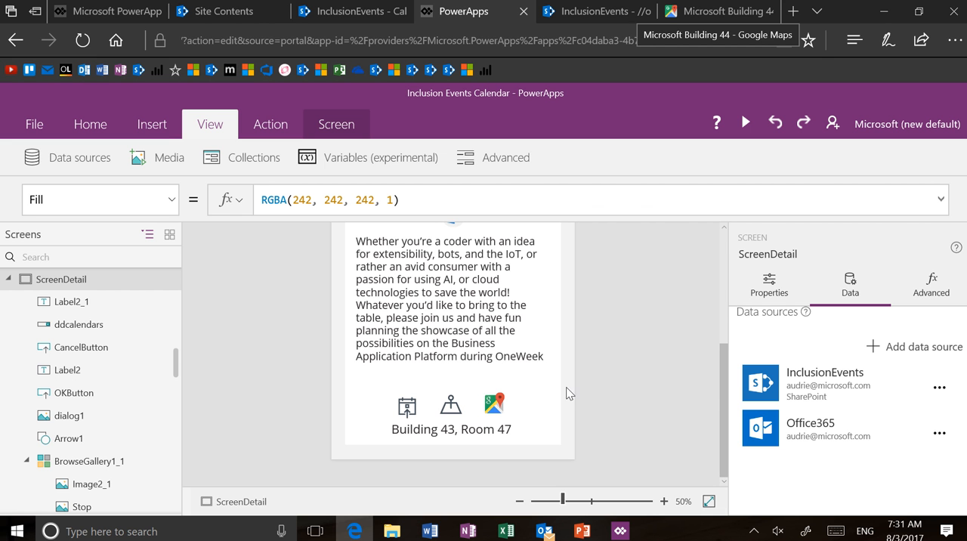
scroll(724, 406, up, 1)
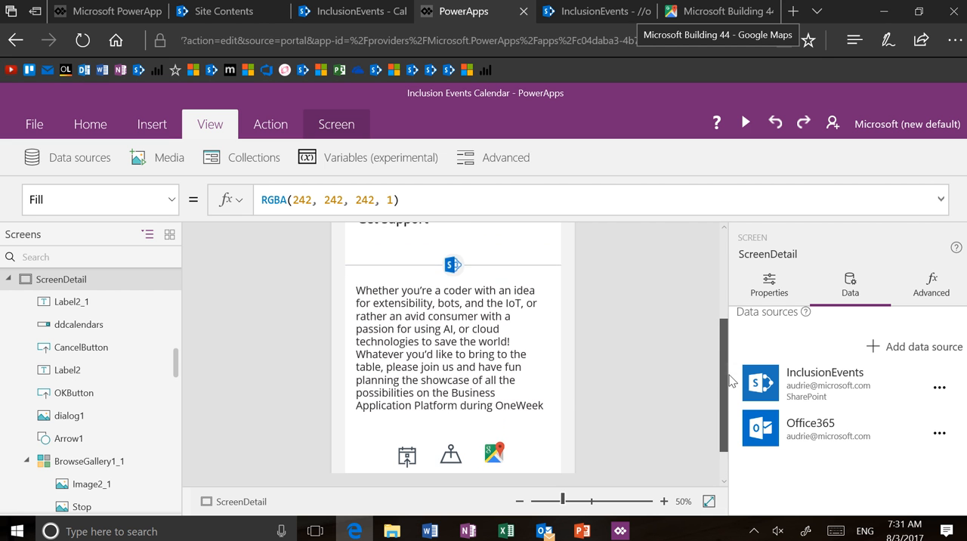
scroll(724, 406, down, 1)
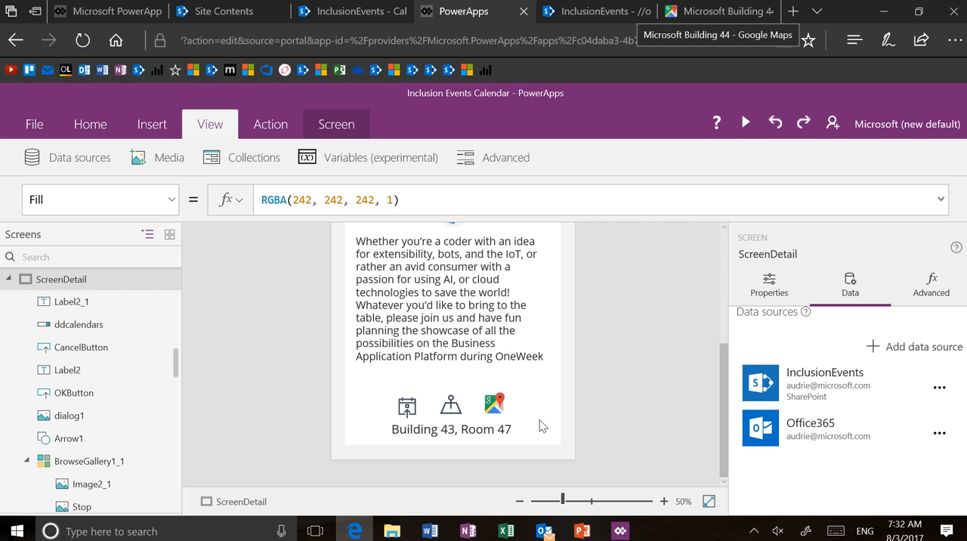
Step: Preview the event detail, go back to the Upcoming Events list, and return to the editor with the top of ScreenEvents in view
click(745, 123)
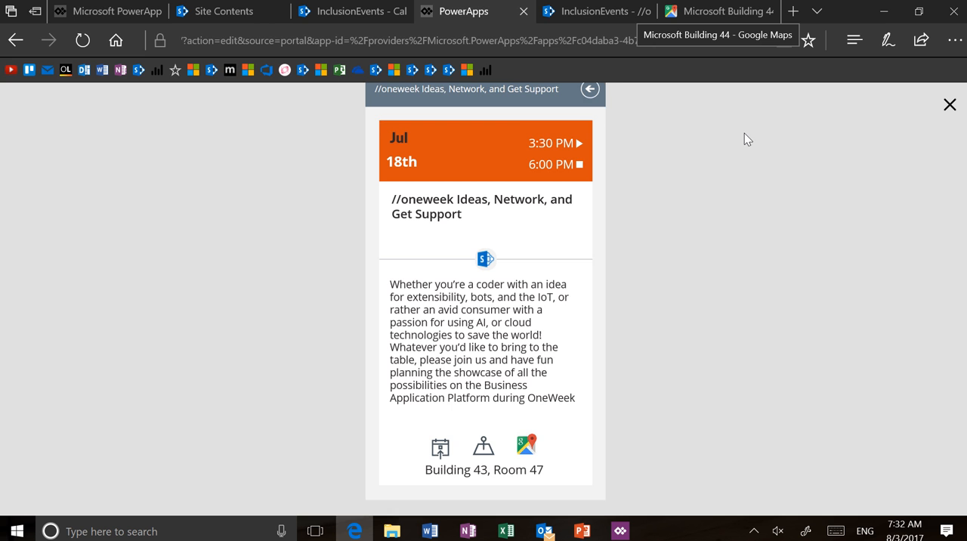
click(590, 102)
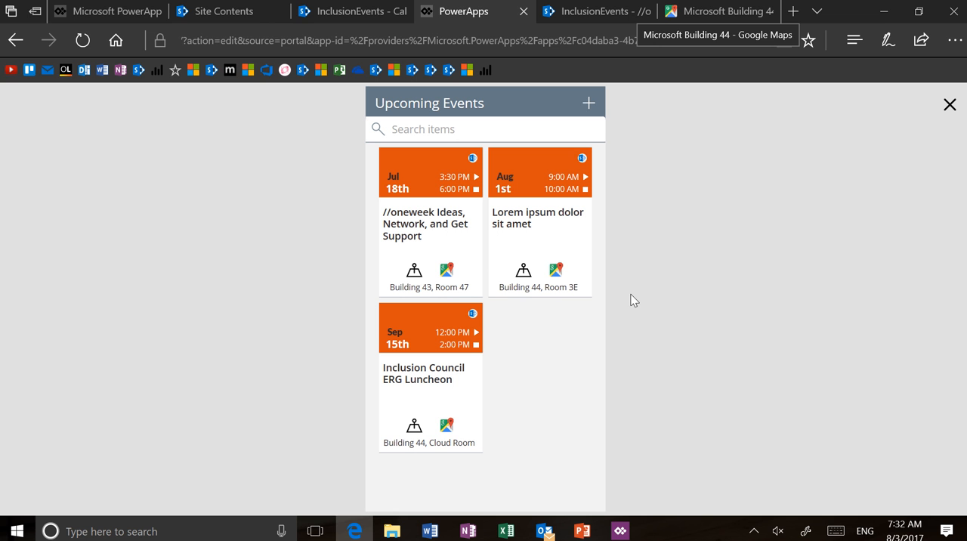
click(949, 105)
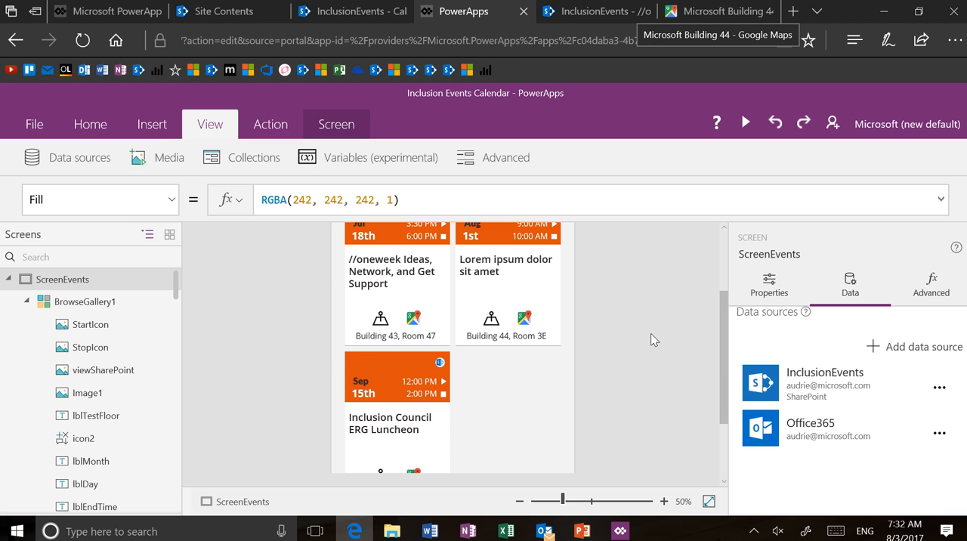
scroll(653, 340, up, 3)
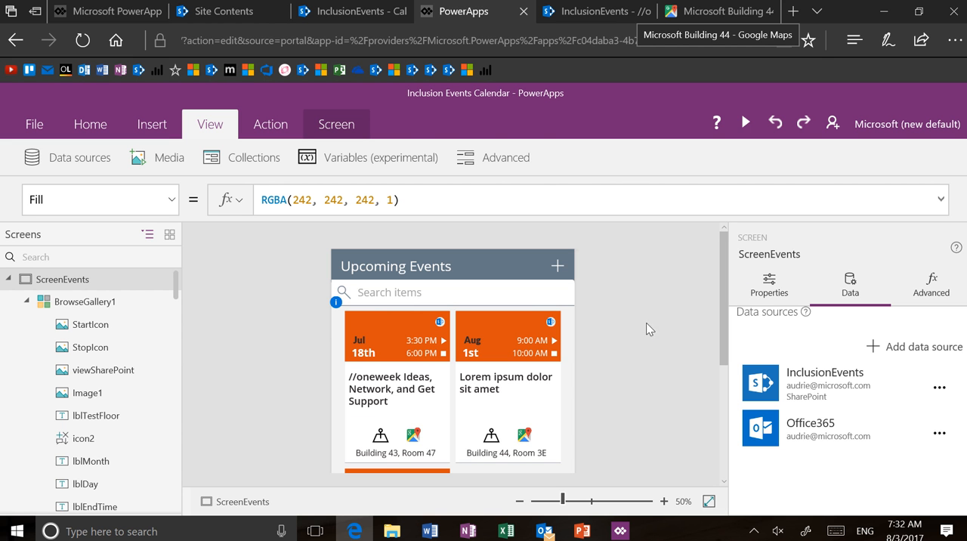